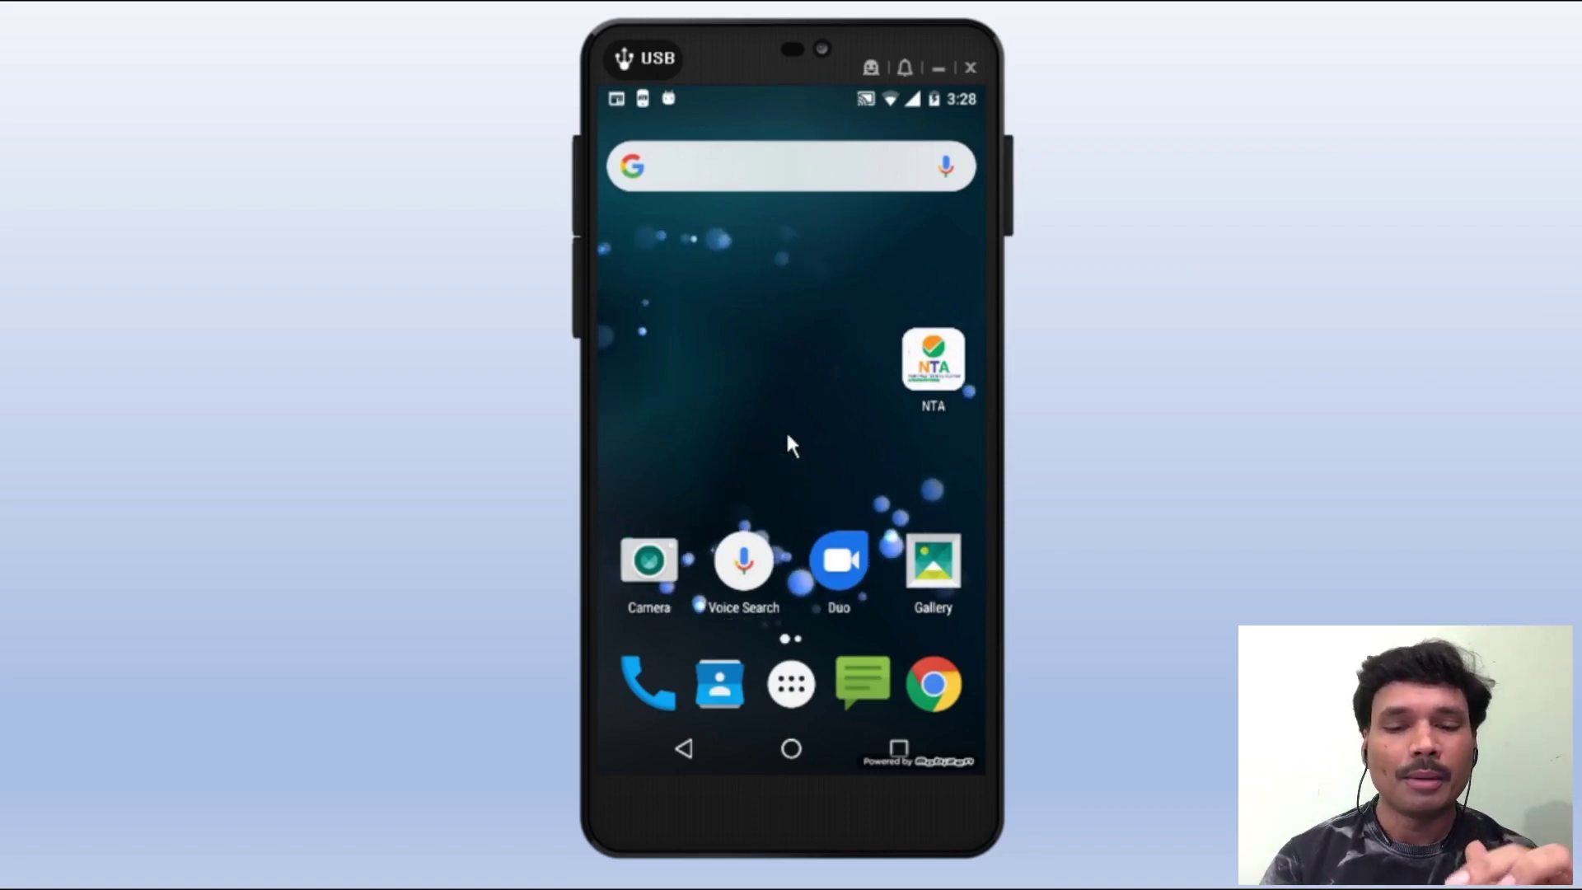
# - Search the app store for 'nta', view the NTA Student listing, then return home
pyautogui.scroll(-2, 789, 434)
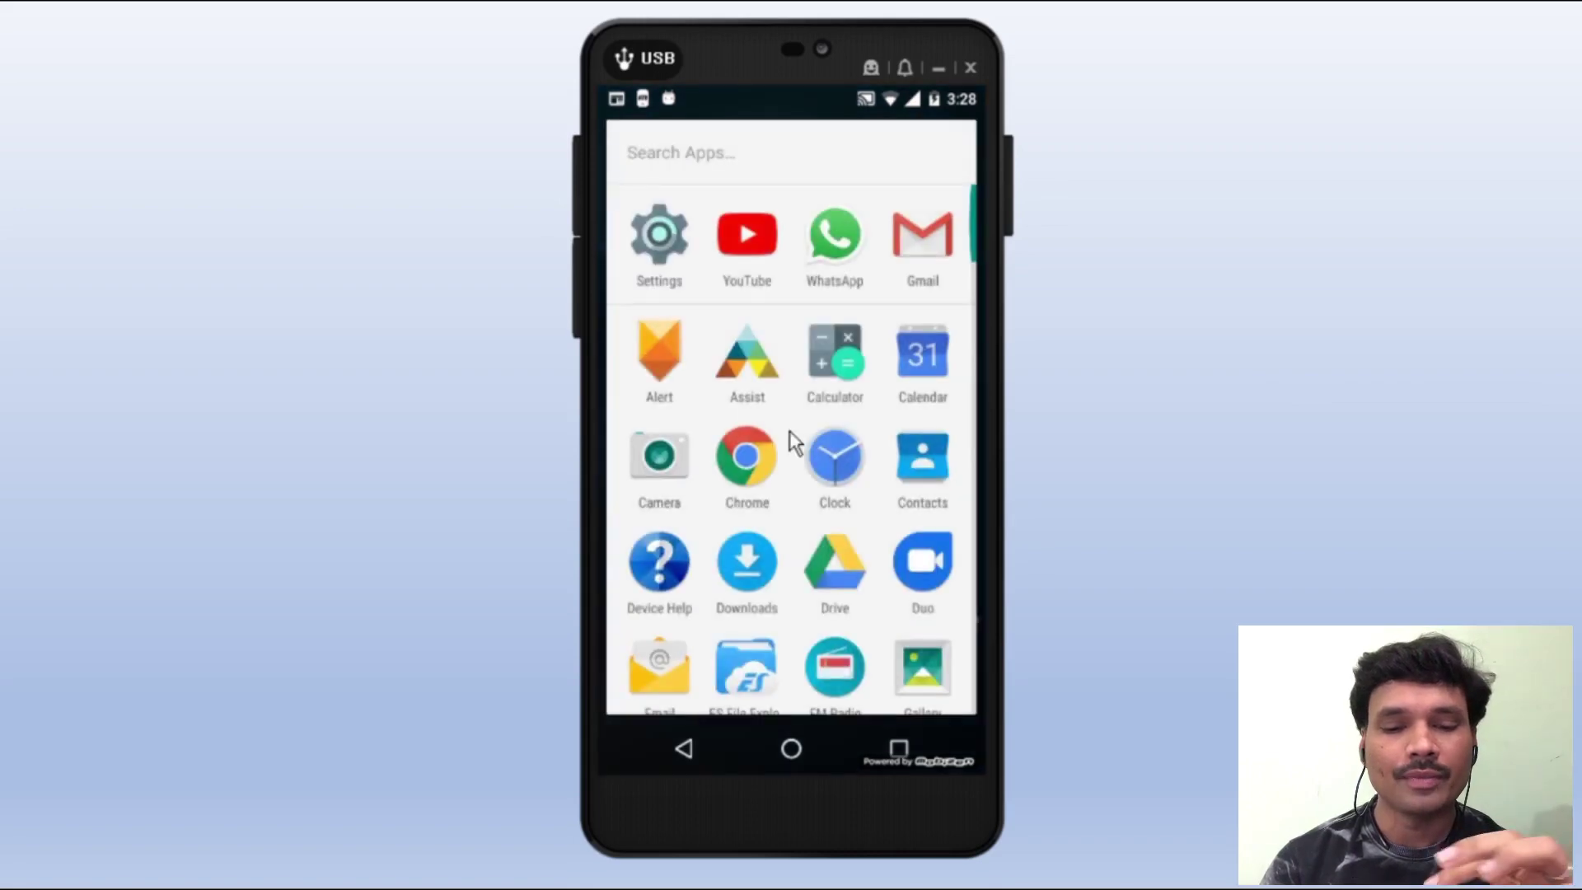
pyautogui.scroll(-5, 791, 432)
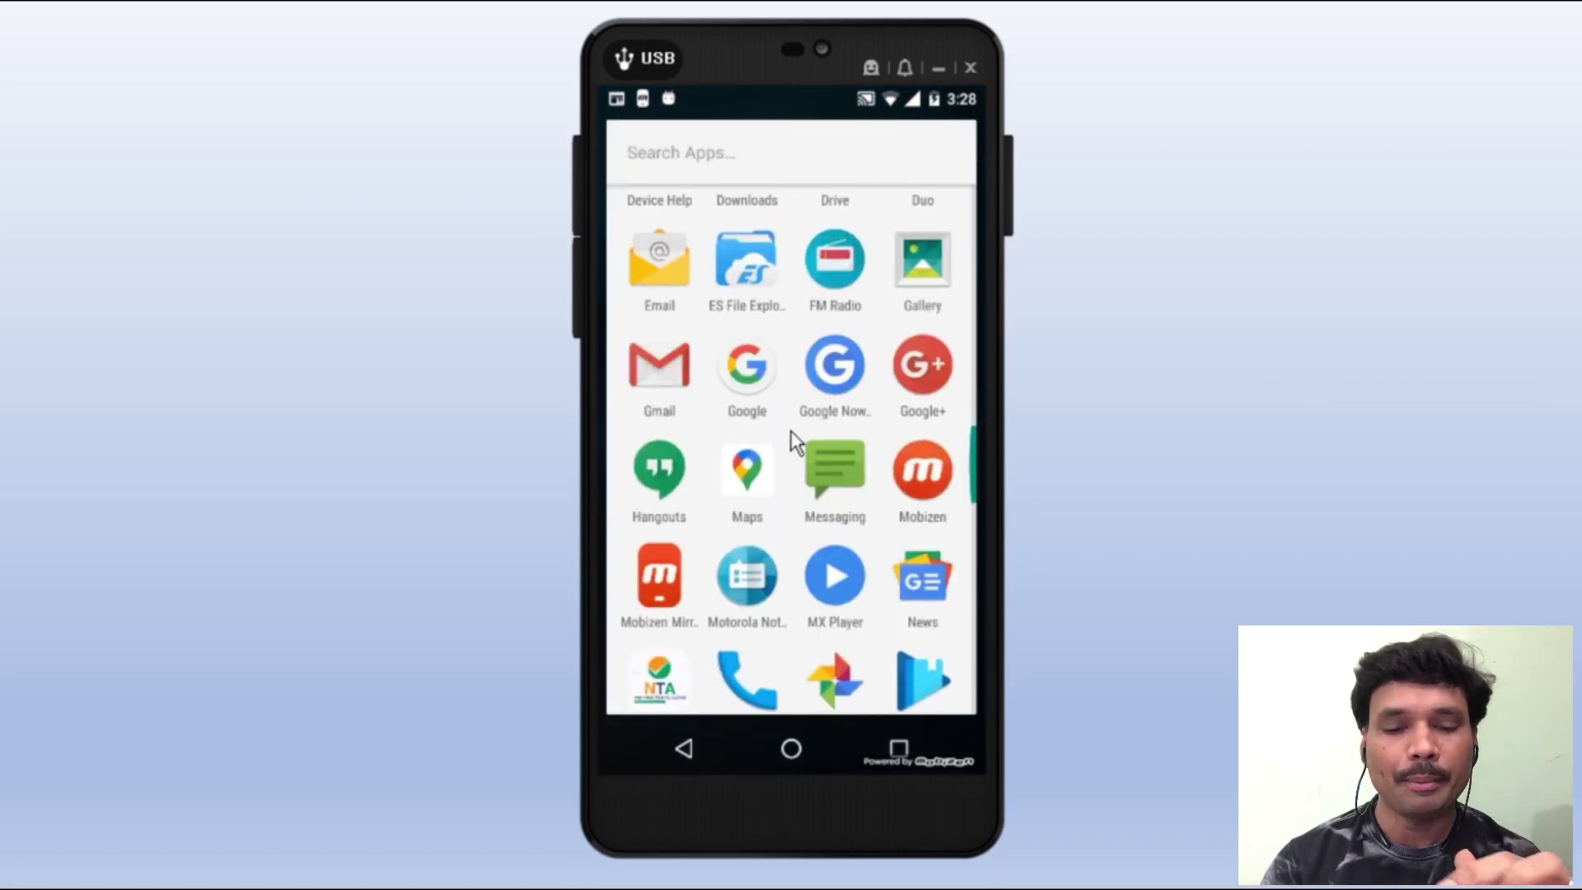
pyautogui.scroll(-3, 795, 441)
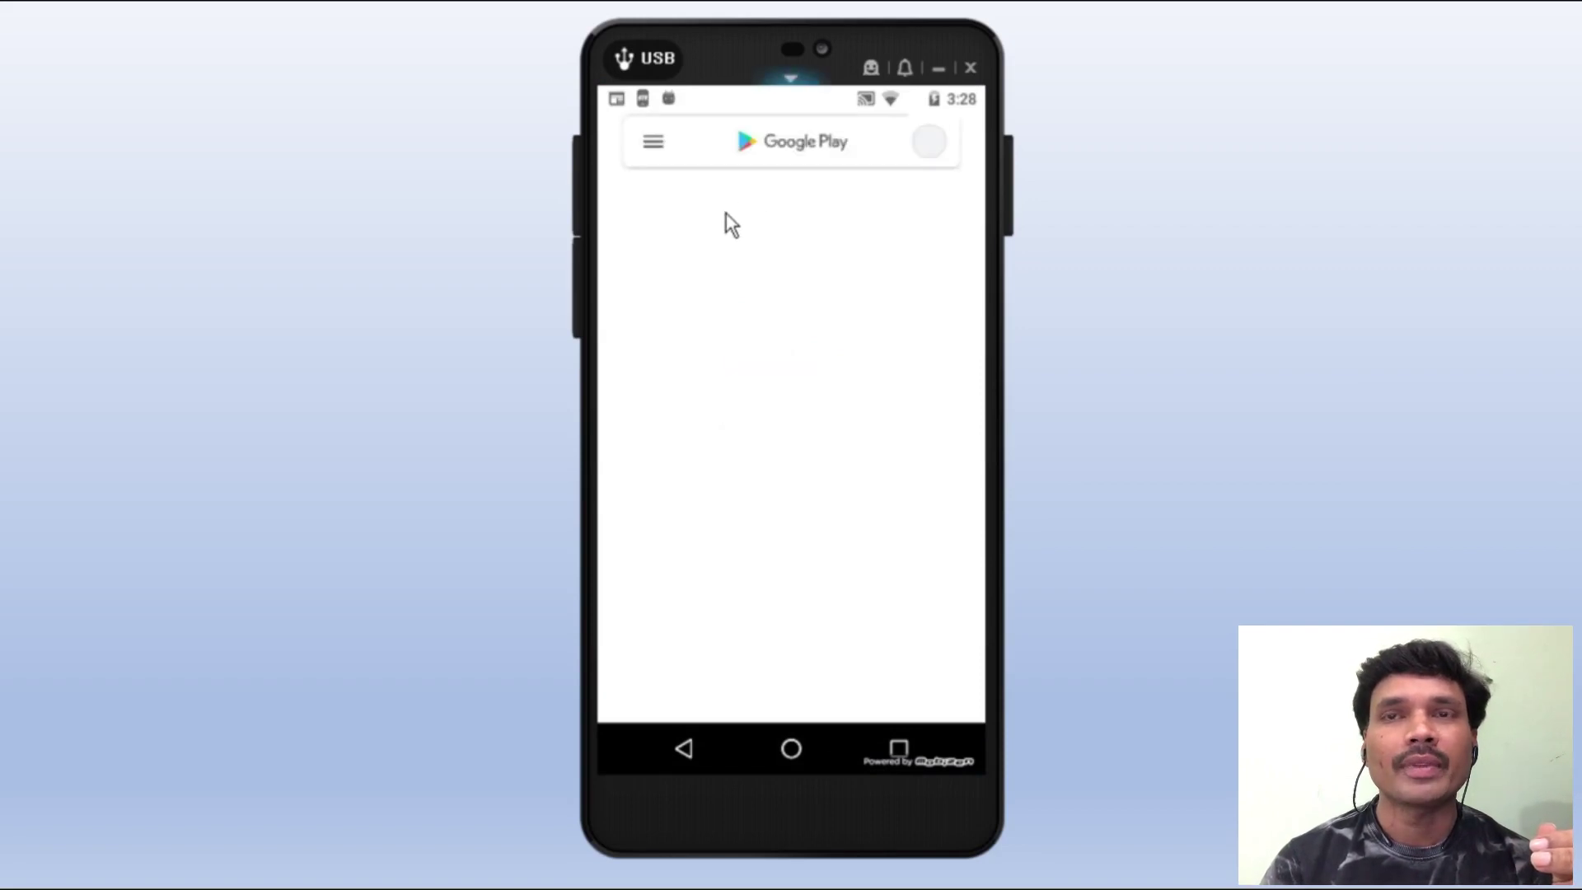
pyautogui.click(761, 141)
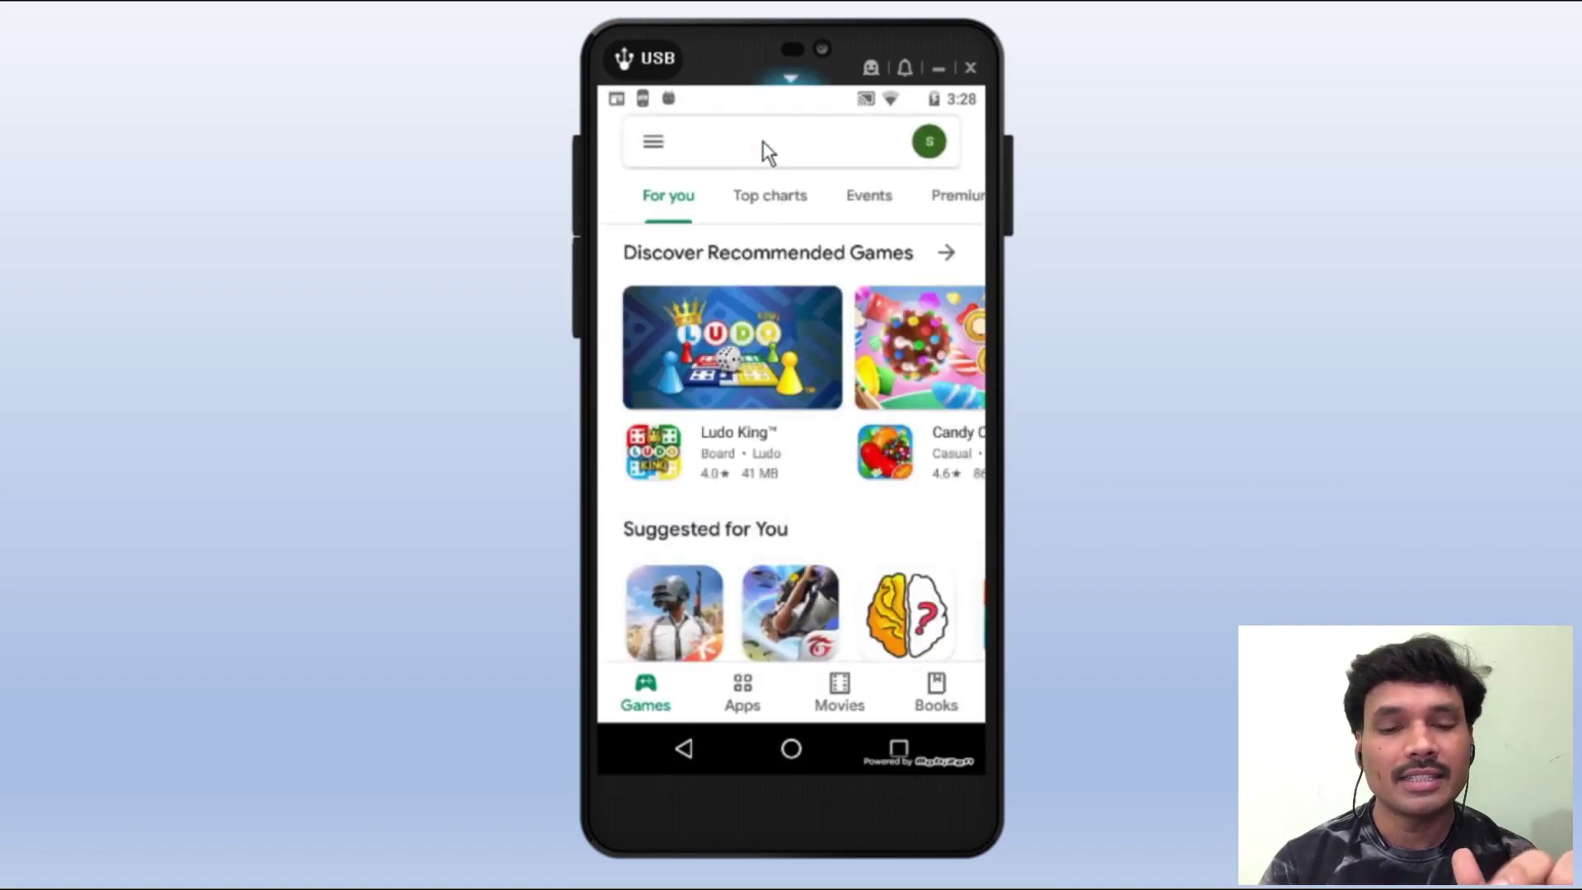
pyautogui.write('nta')
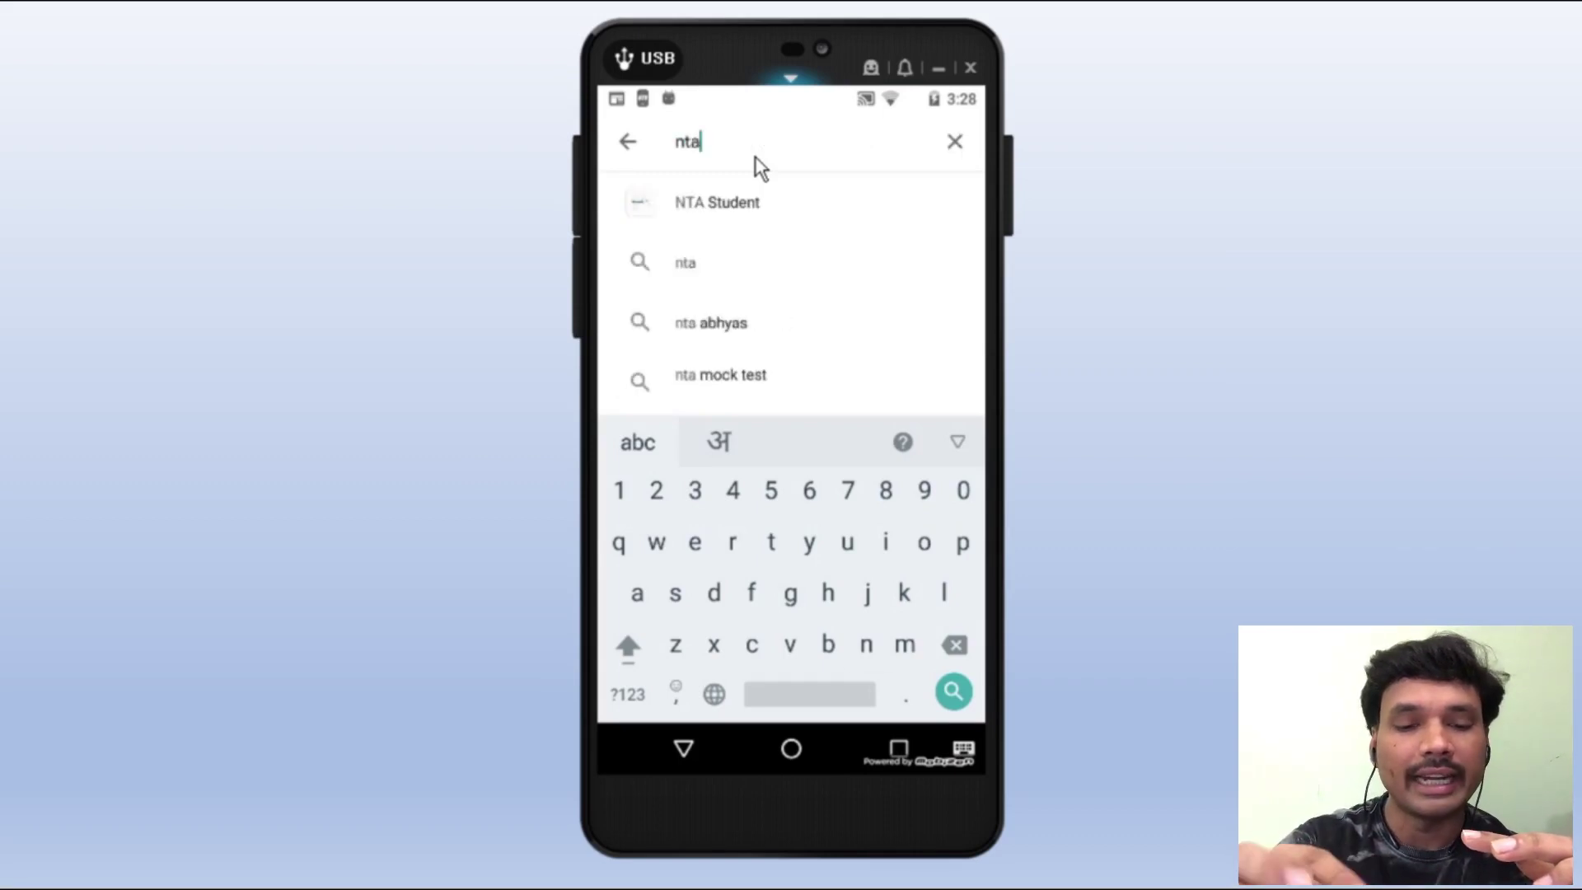
pyautogui.press('Return')
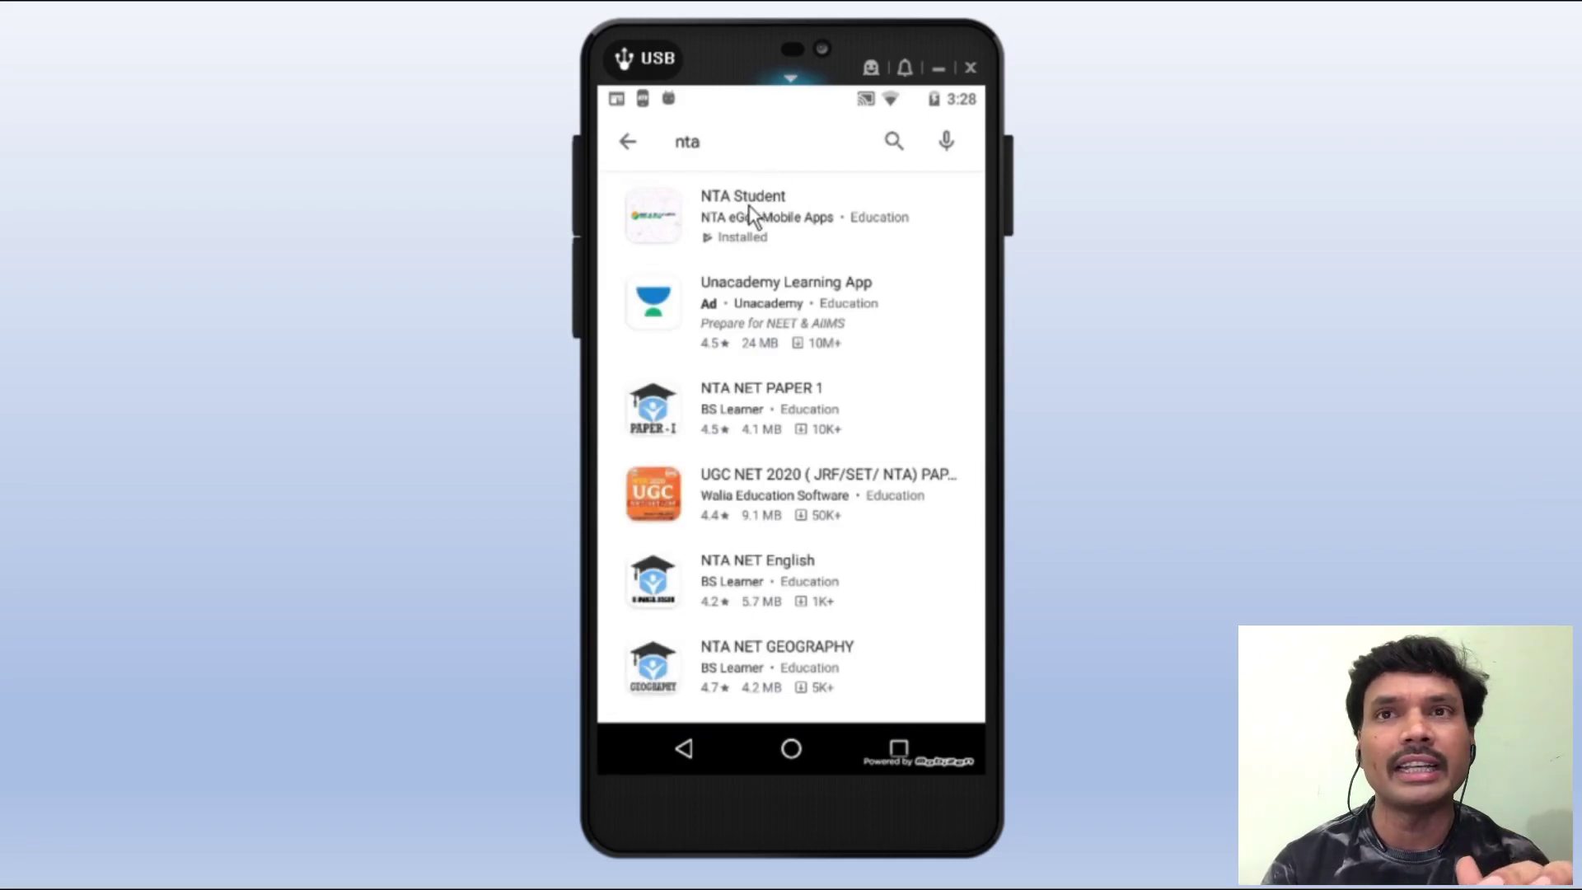
pyautogui.click(756, 201)
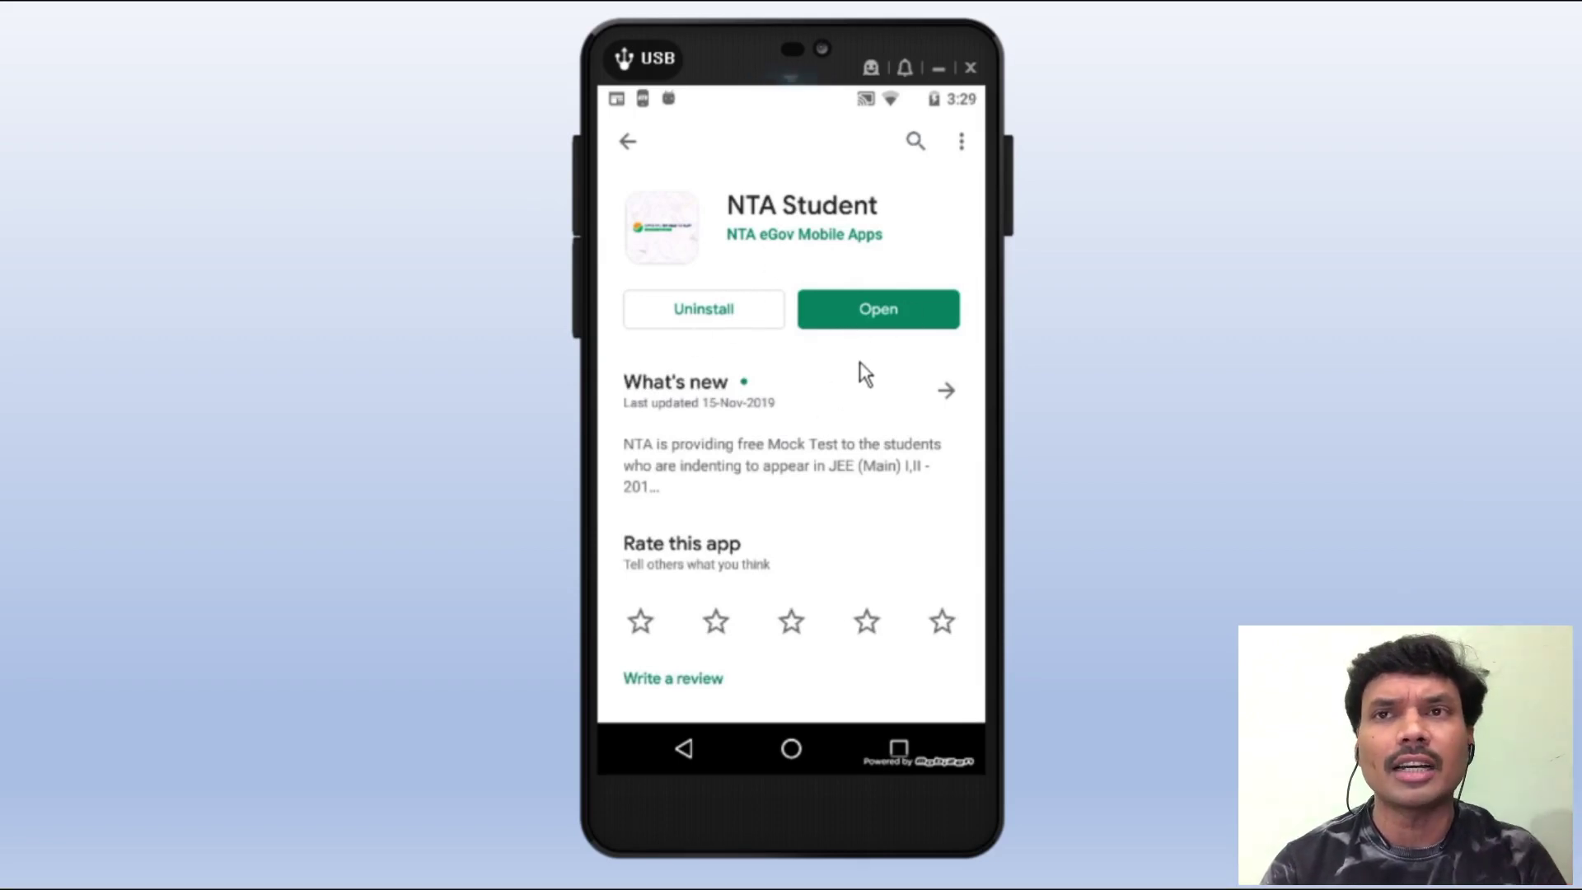
pyautogui.click(864, 743)
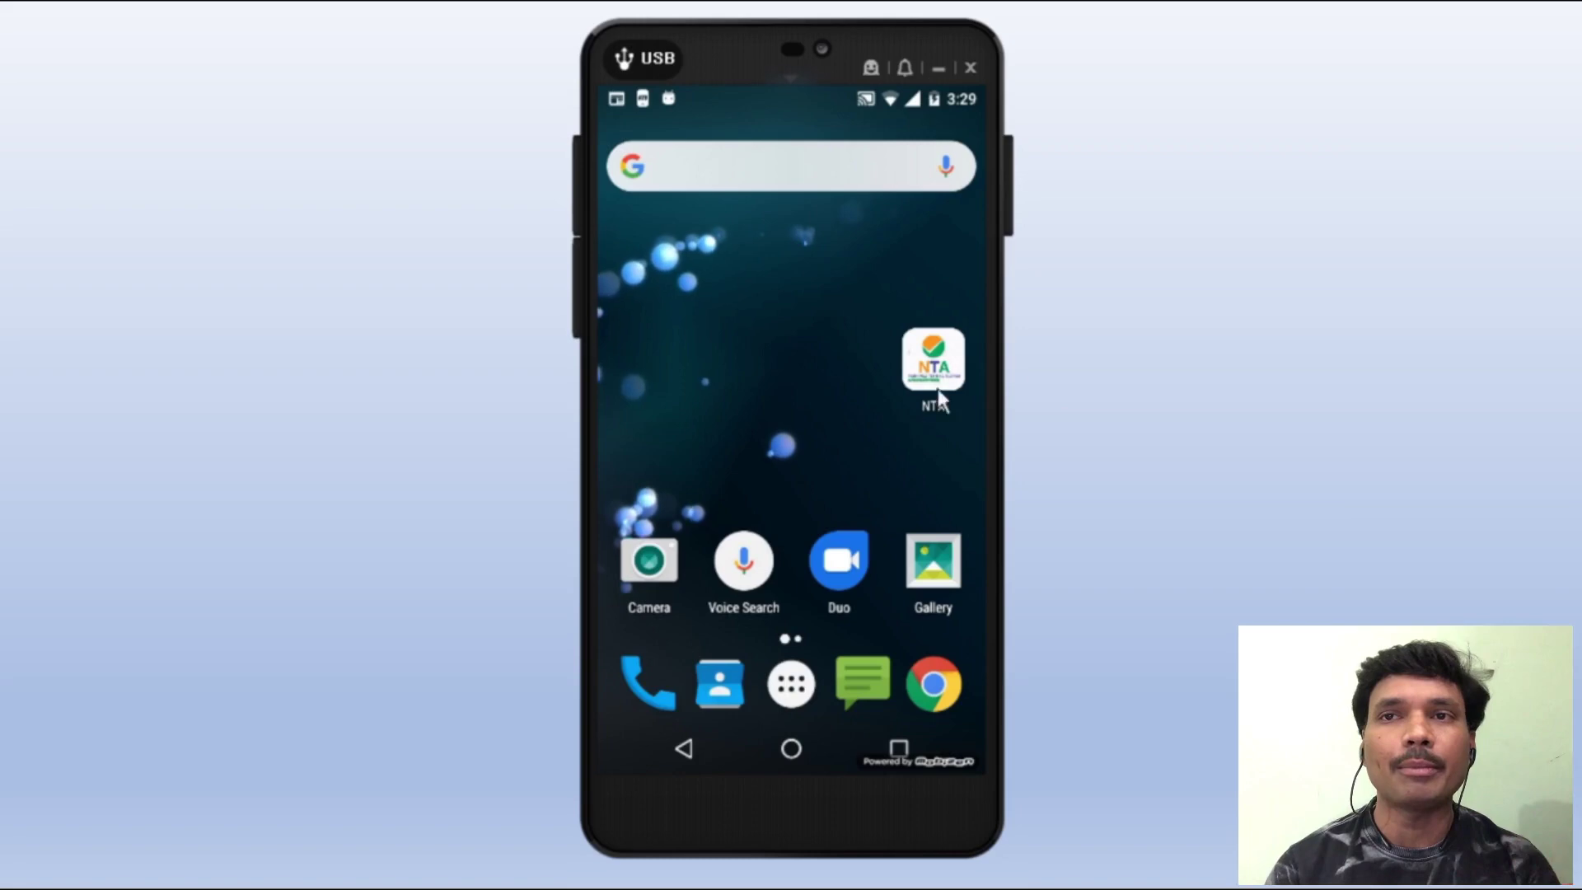
# - Launch the NTA Student app and scroll through its login page
pyautogui.click(929, 367)
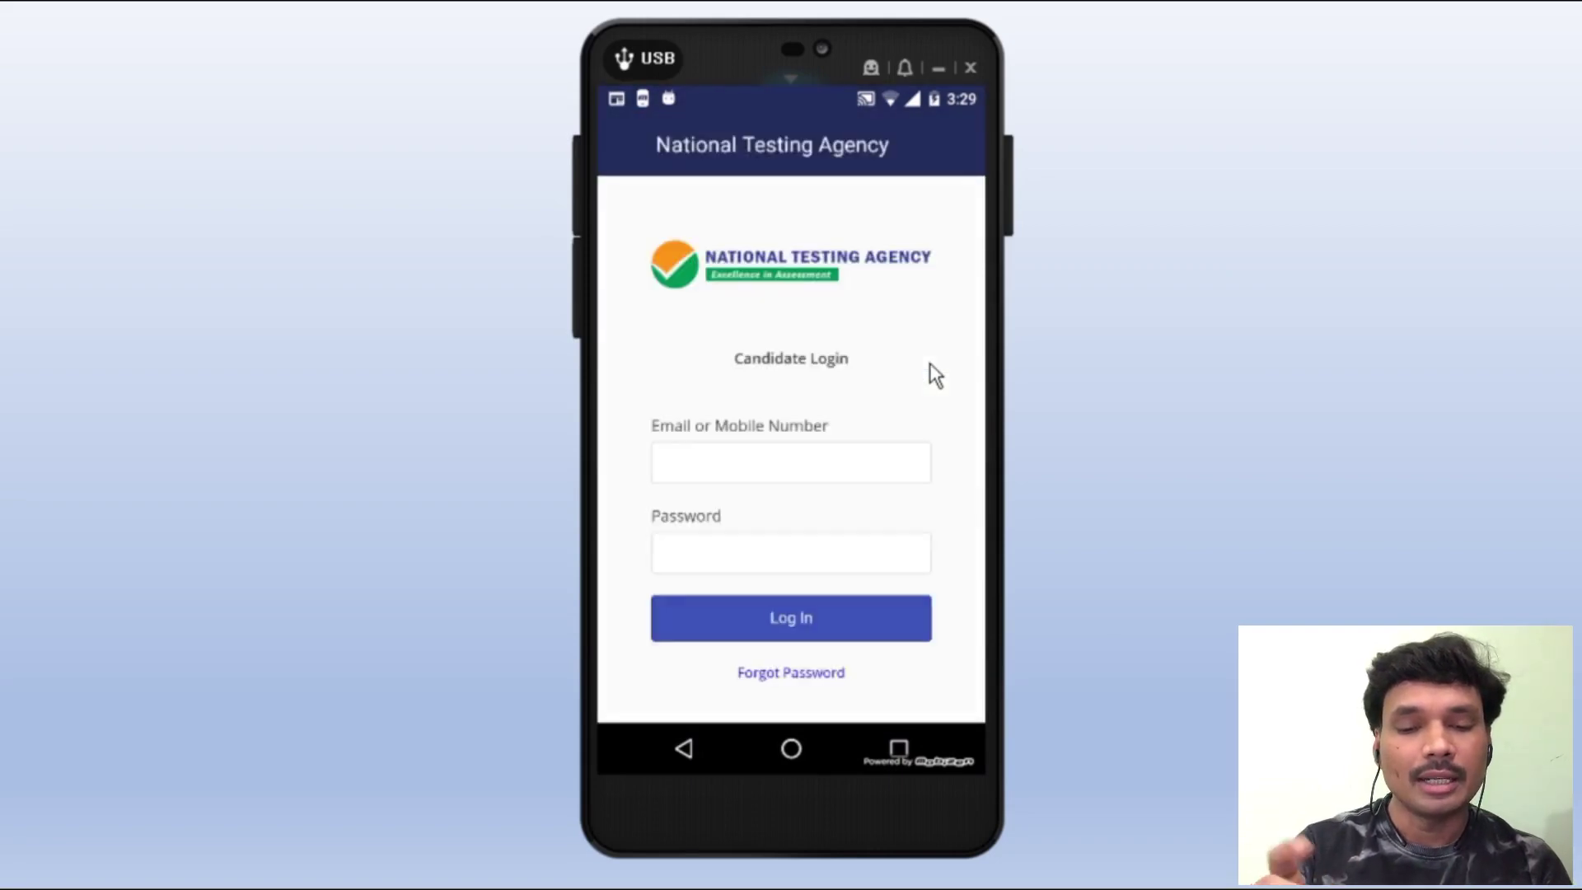
pyautogui.scroll(-3, 929, 362)
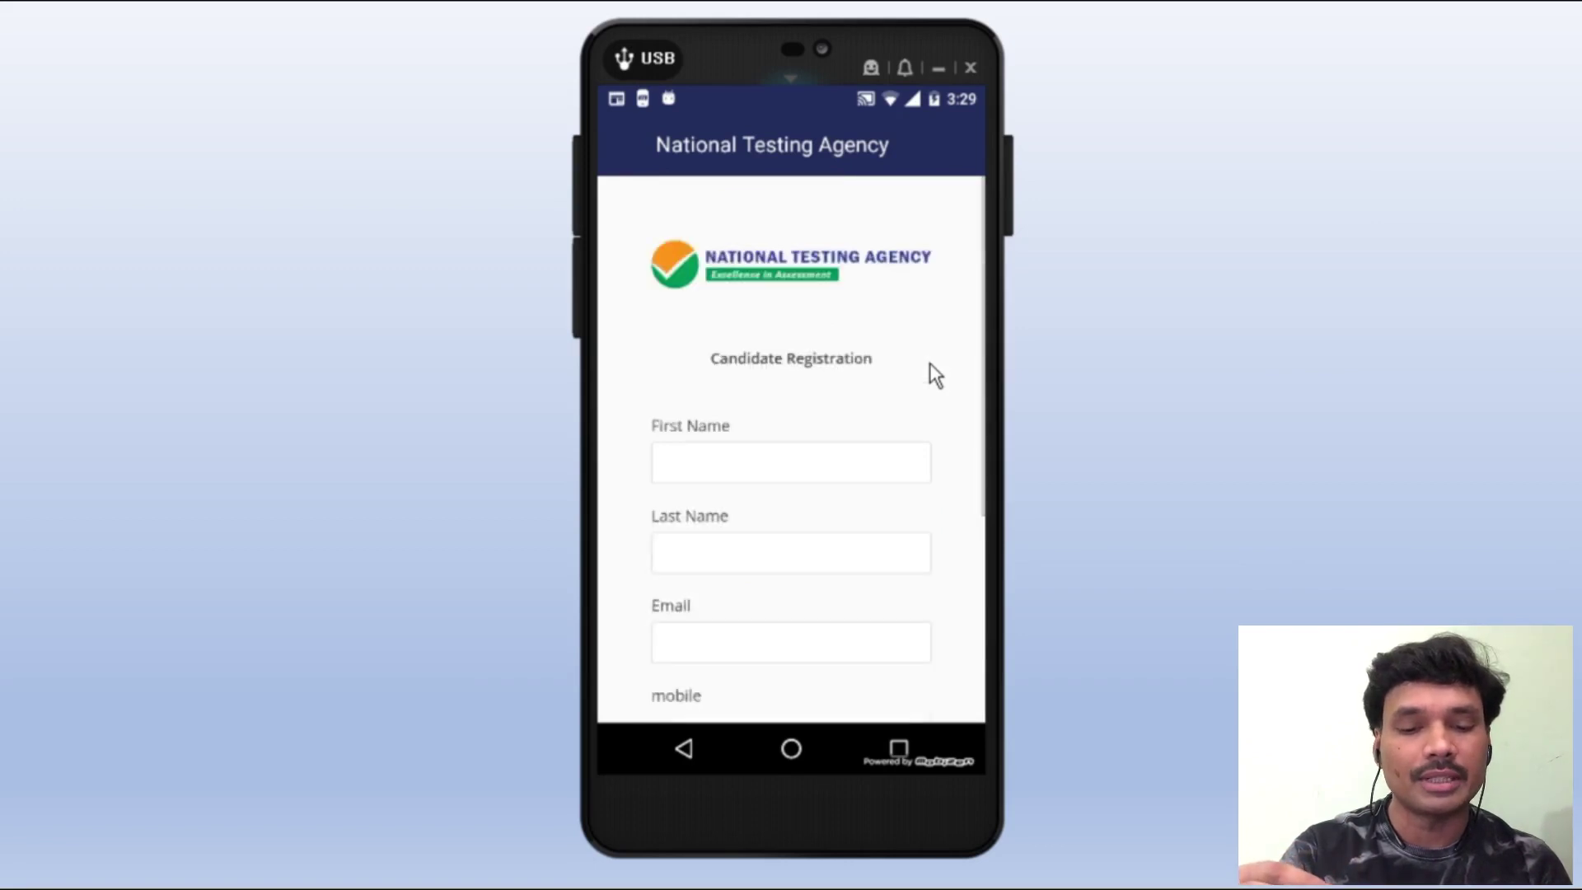
pyautogui.scroll(-5, 929, 363)
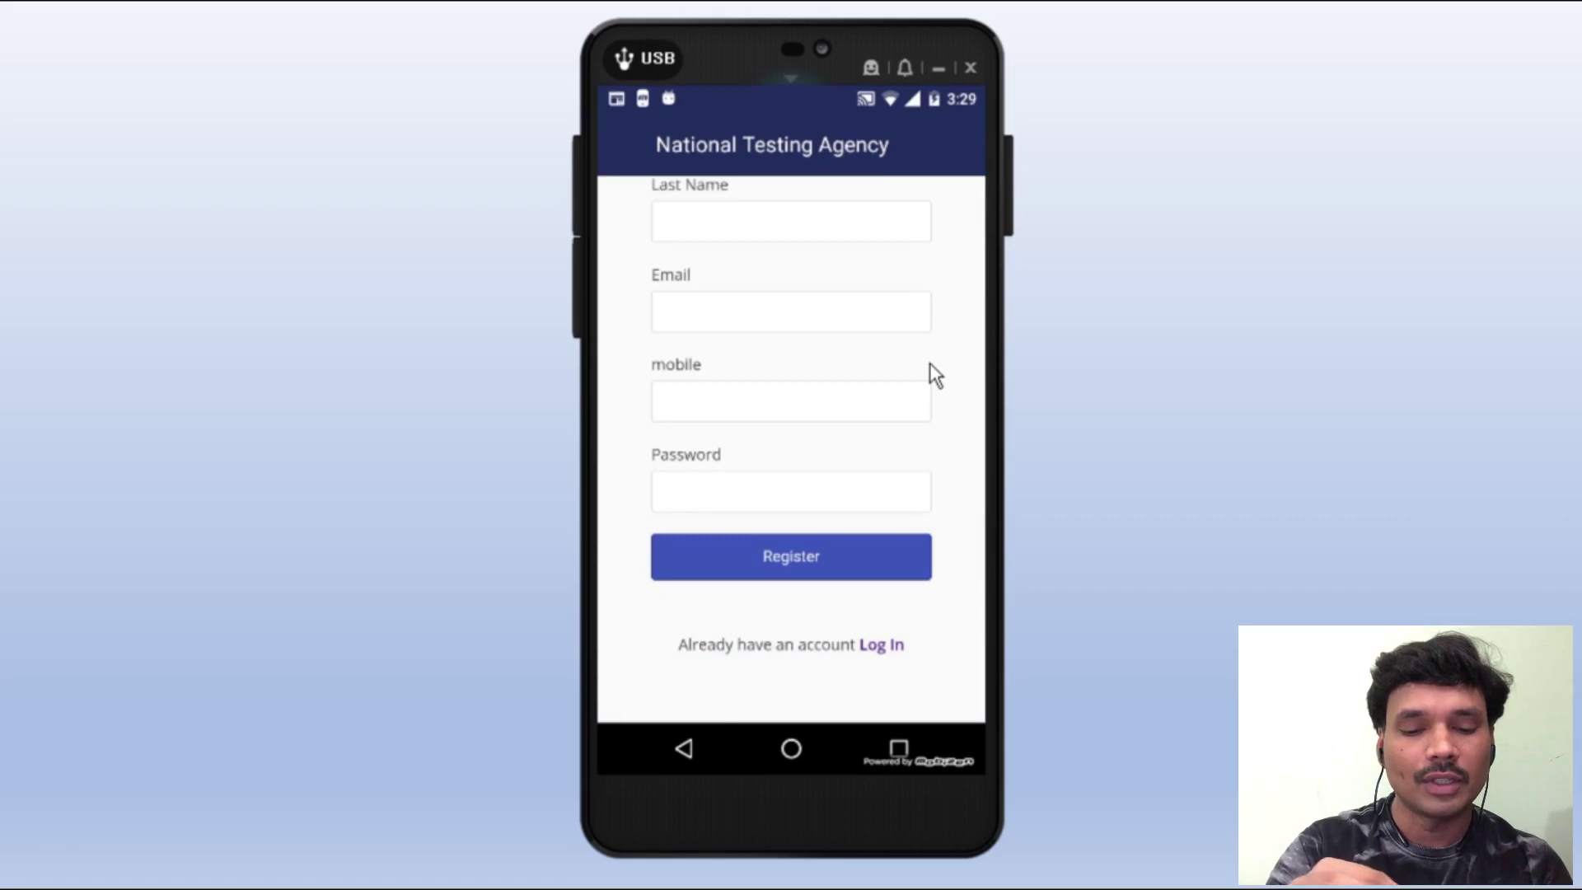
pyautogui.scroll(5, 929, 362)
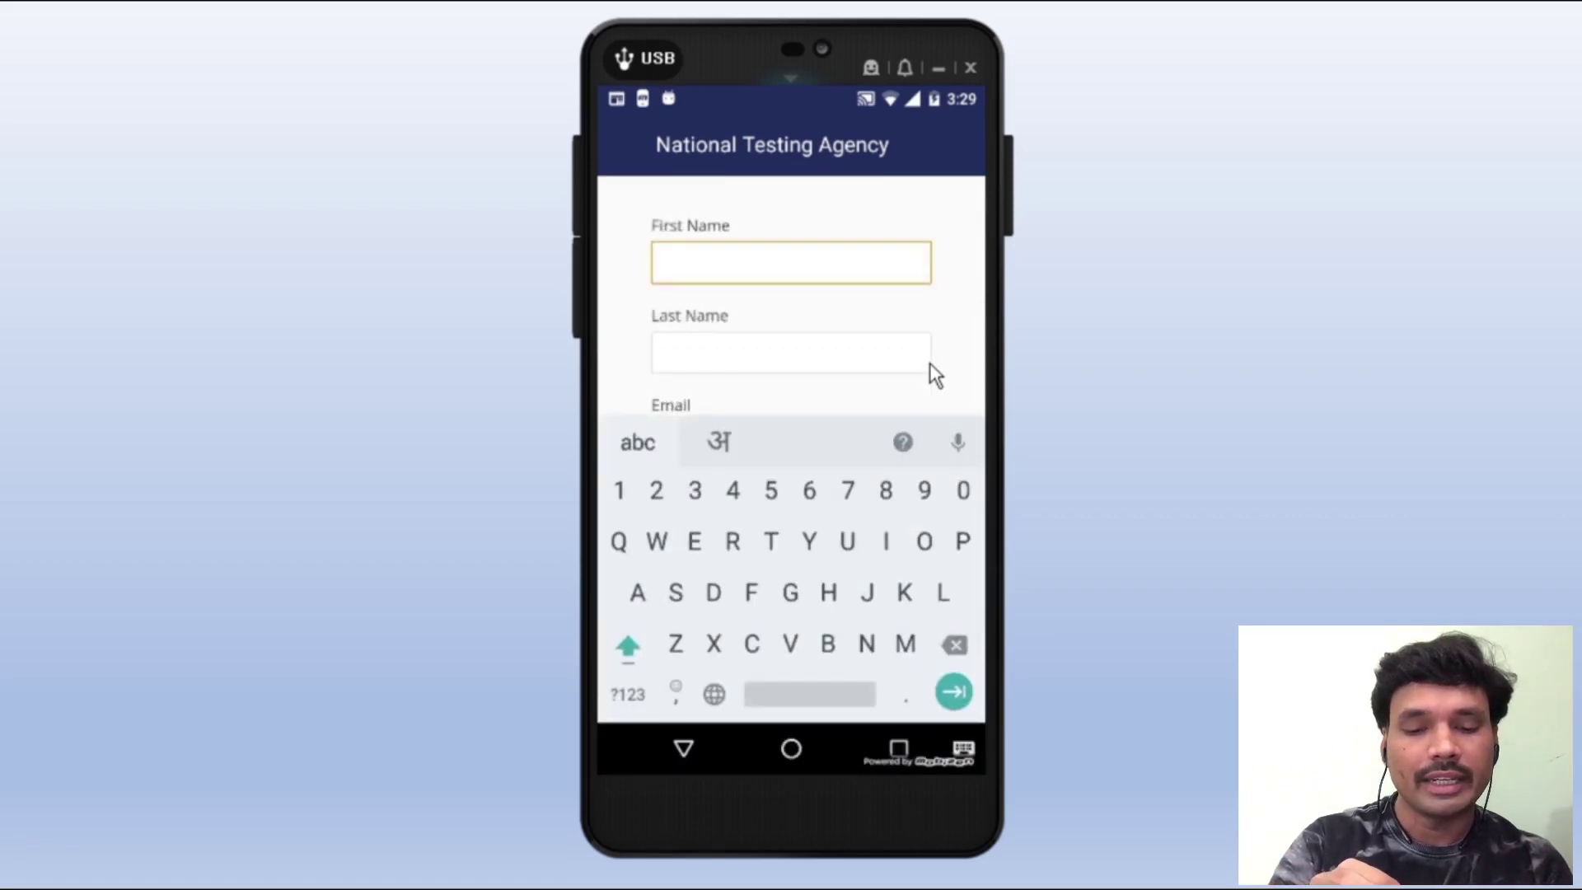
# - Enter the first name, last name and e-mail, then attempt to submit the registration
pyautogui.write('J')
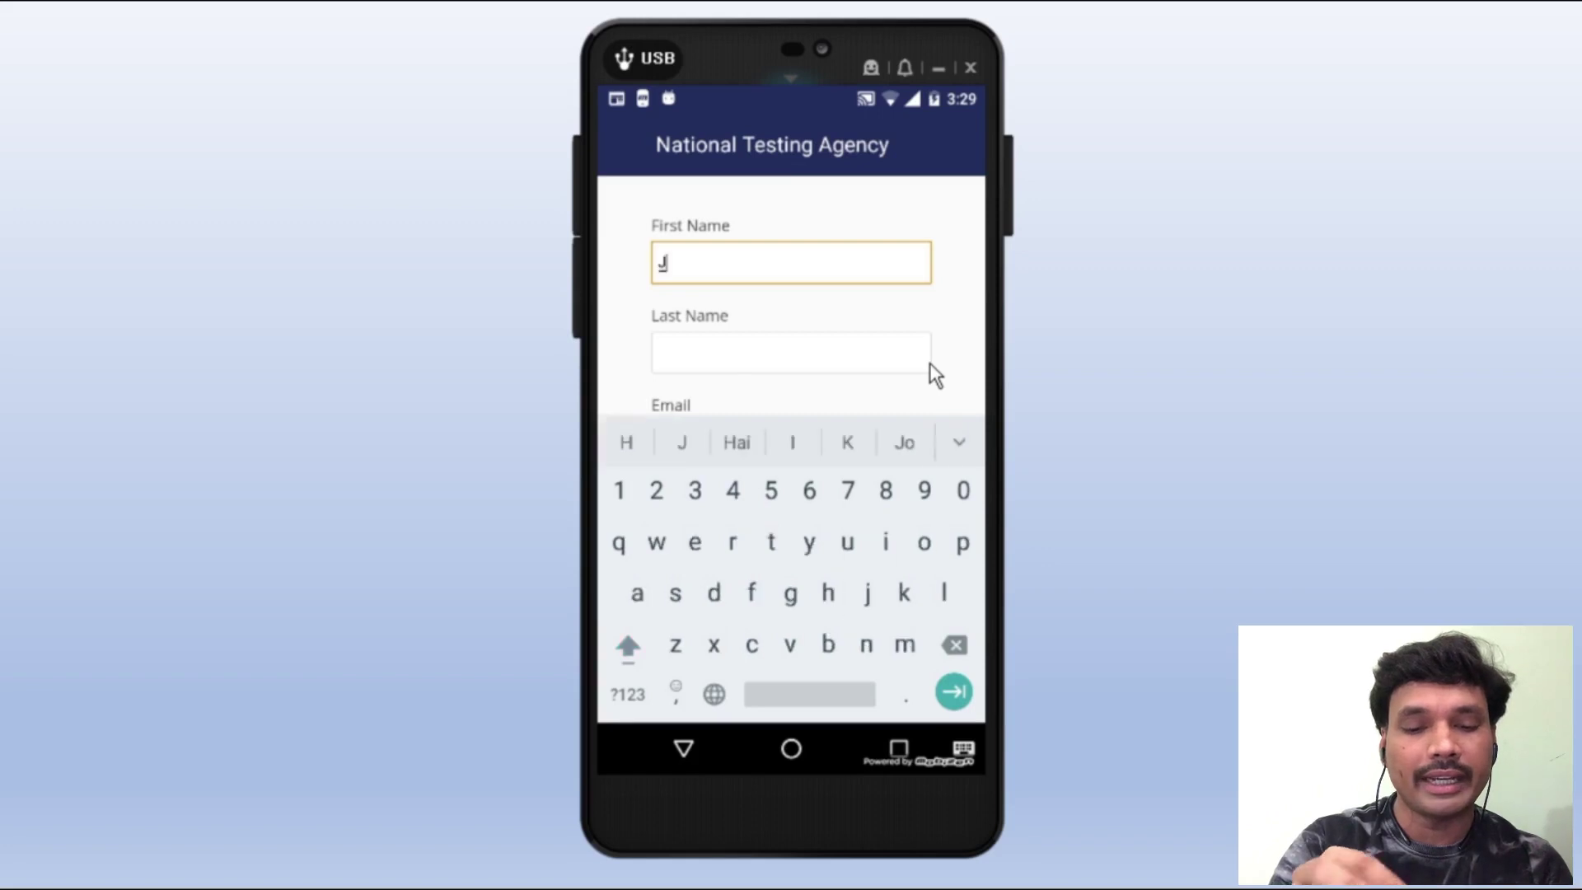
pyautogui.press('BackSpace')
pyautogui.write('K')
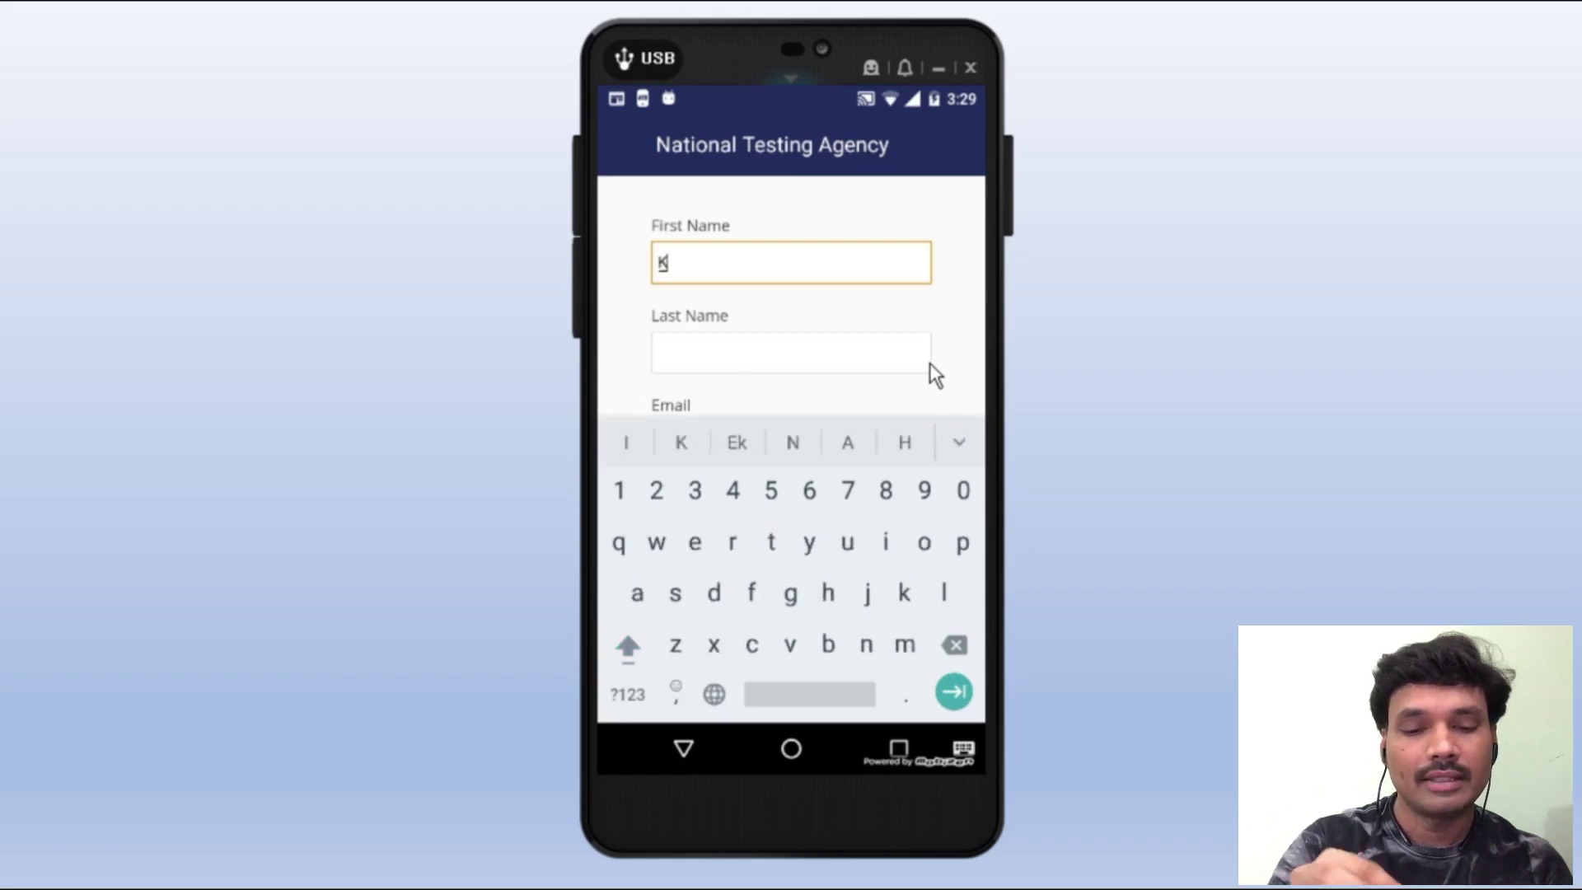
pyautogui.press('Tab')
pyautogui.write('V')
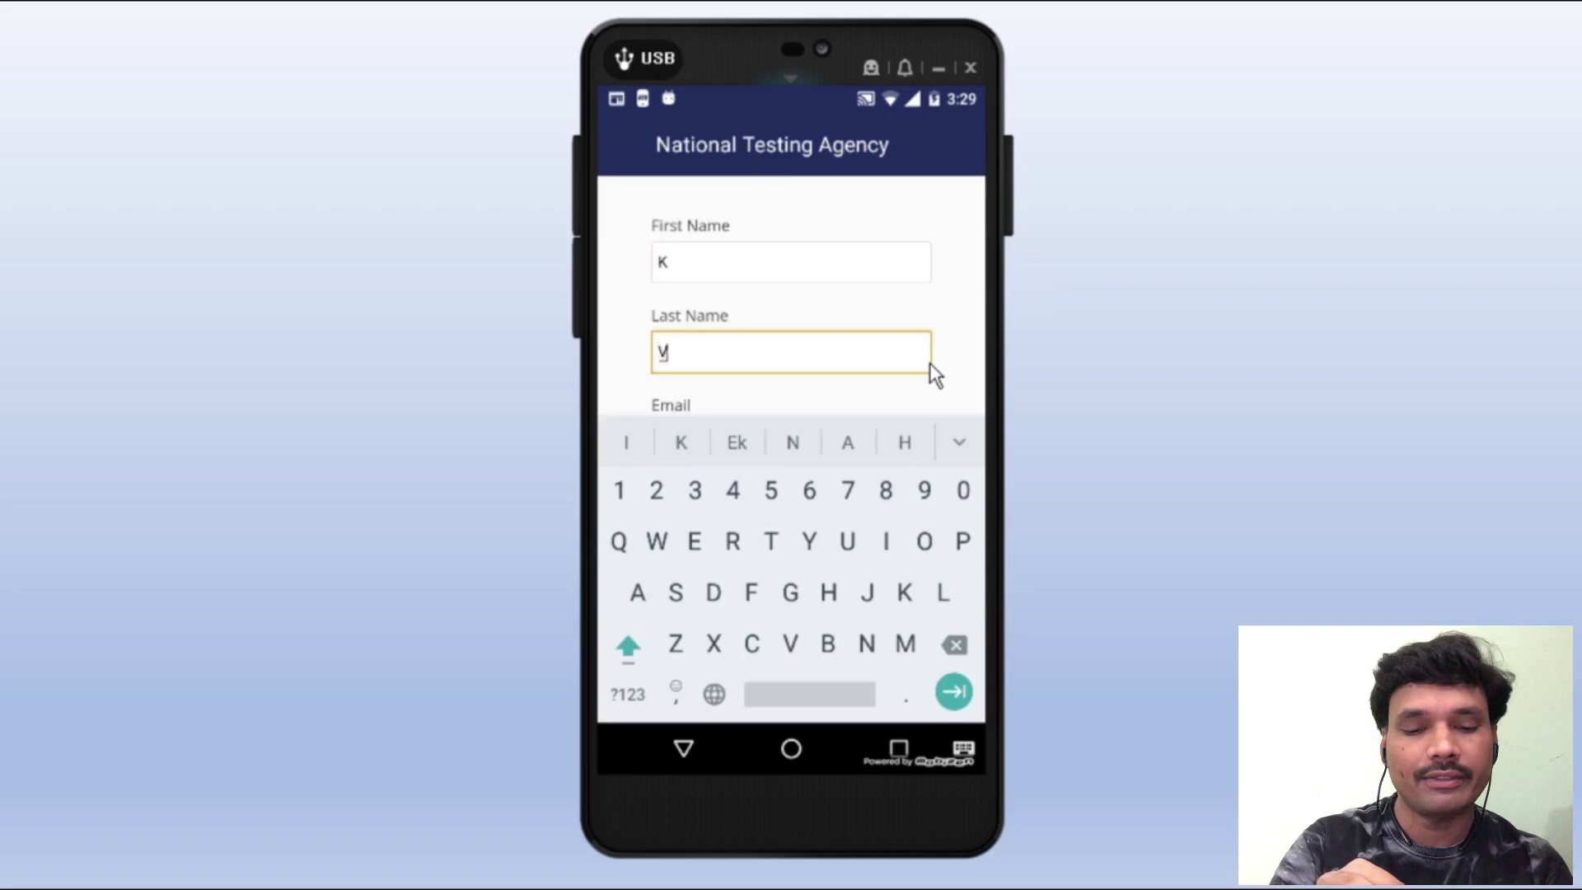
pyautogui.press('Tab')
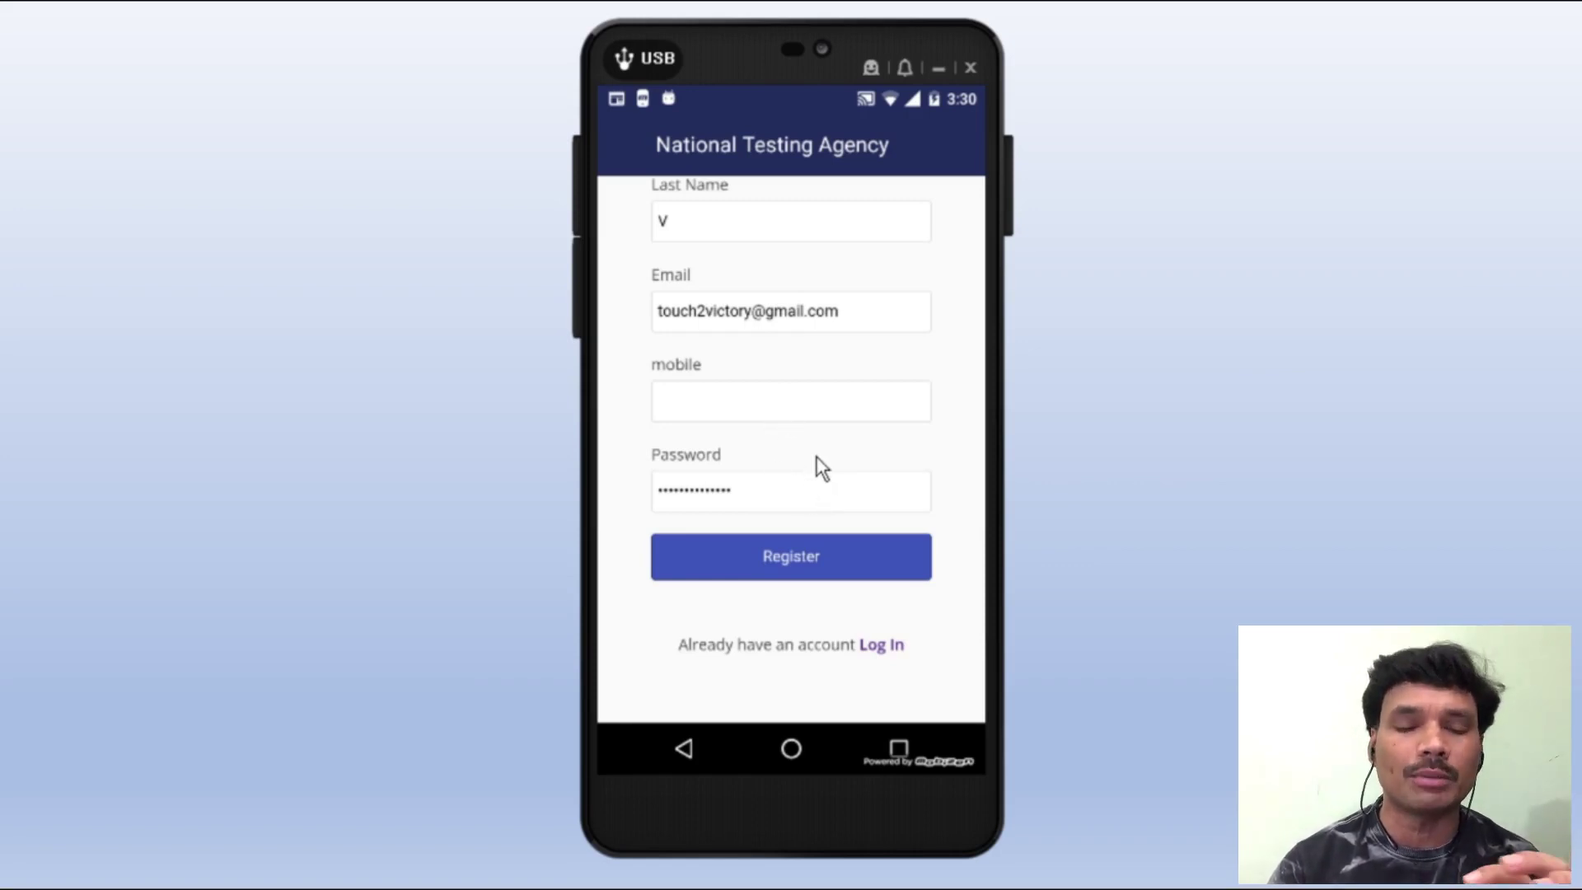
pyautogui.press('Tab')
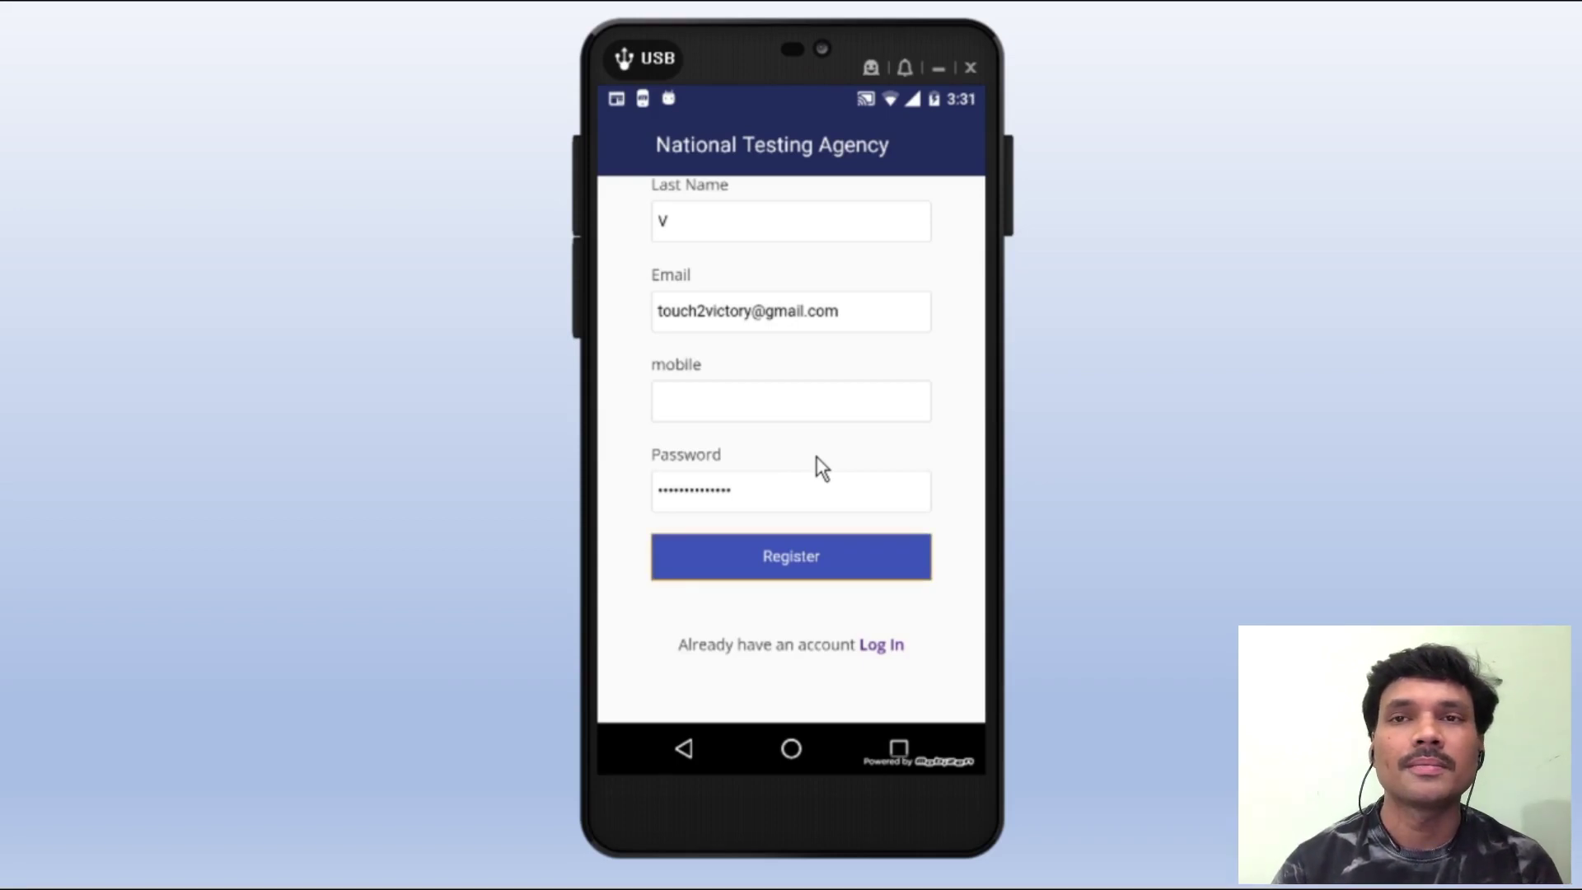
pyautogui.click(819, 557)
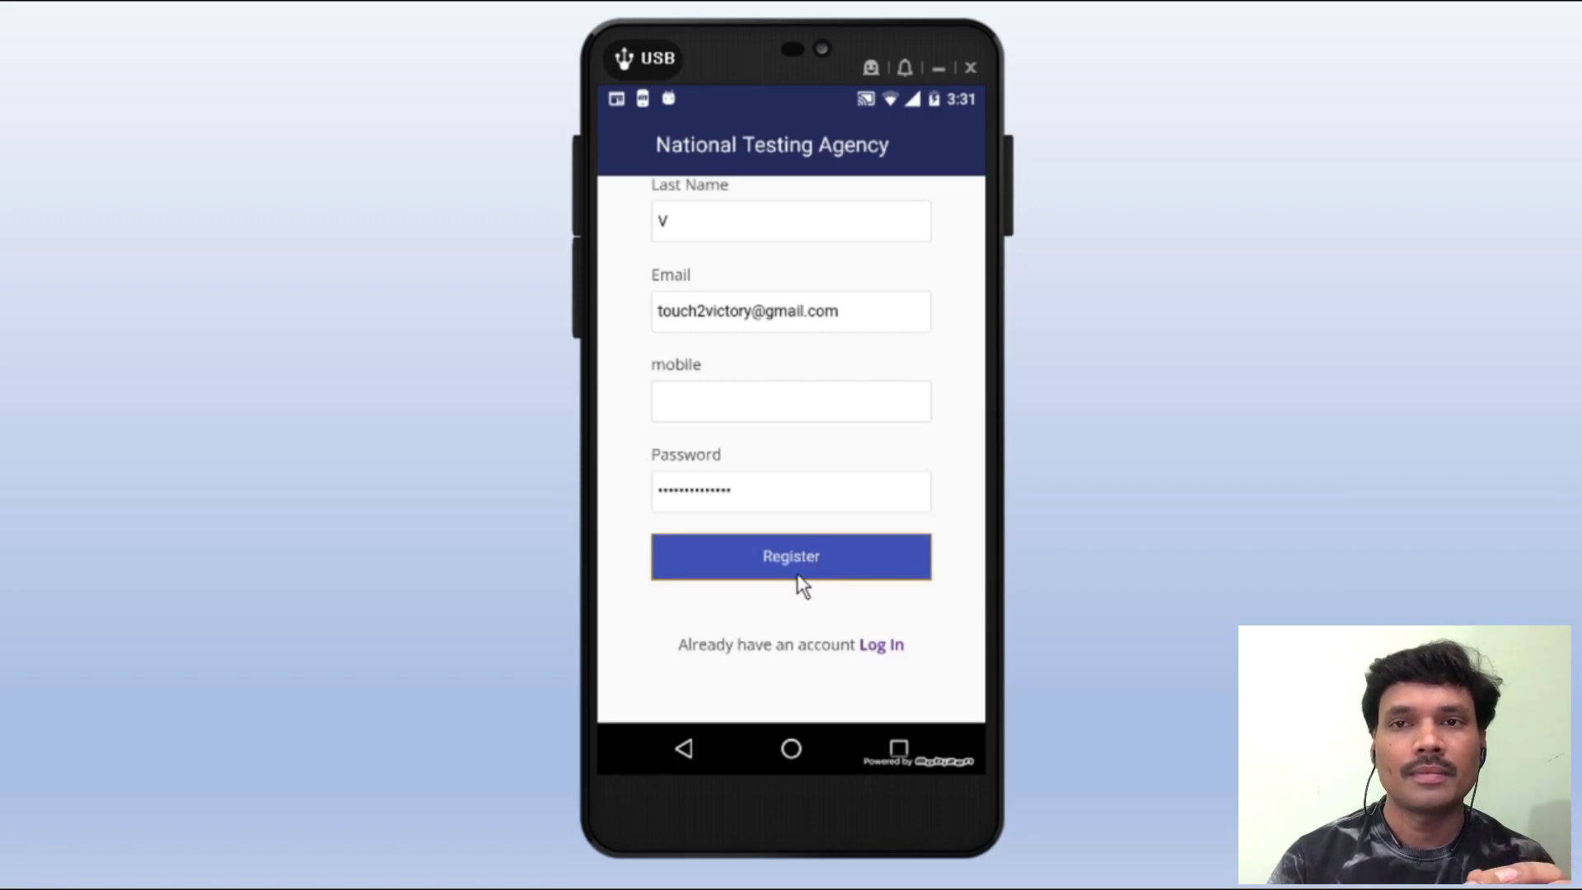
pyautogui.click(799, 574)
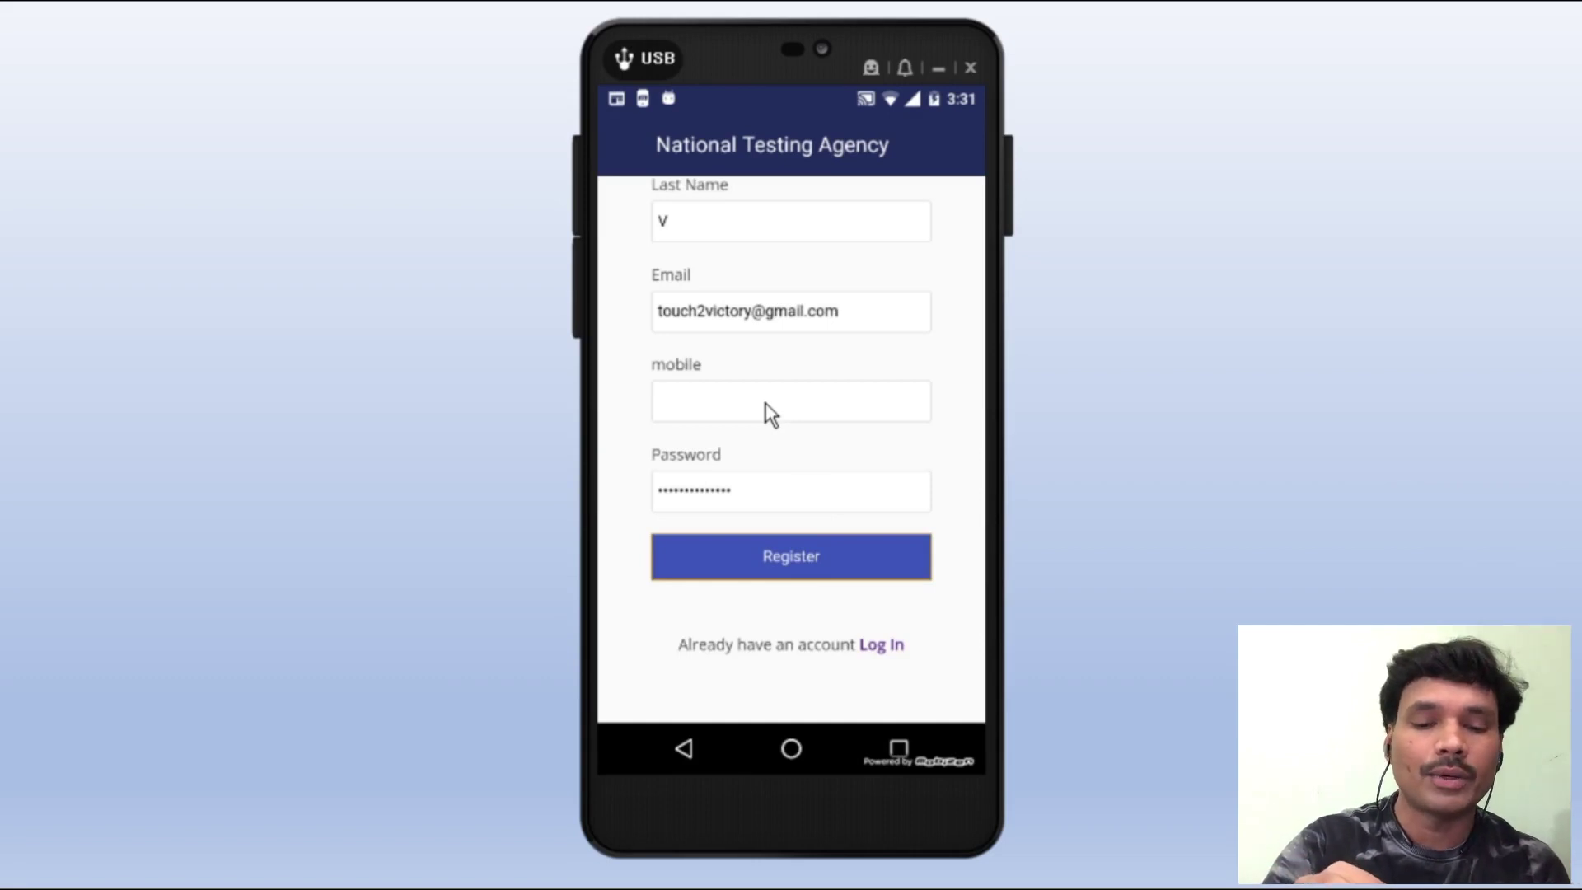
# - Fill in the mobile number and submit the completed registration form
pyautogui.click(766, 404)
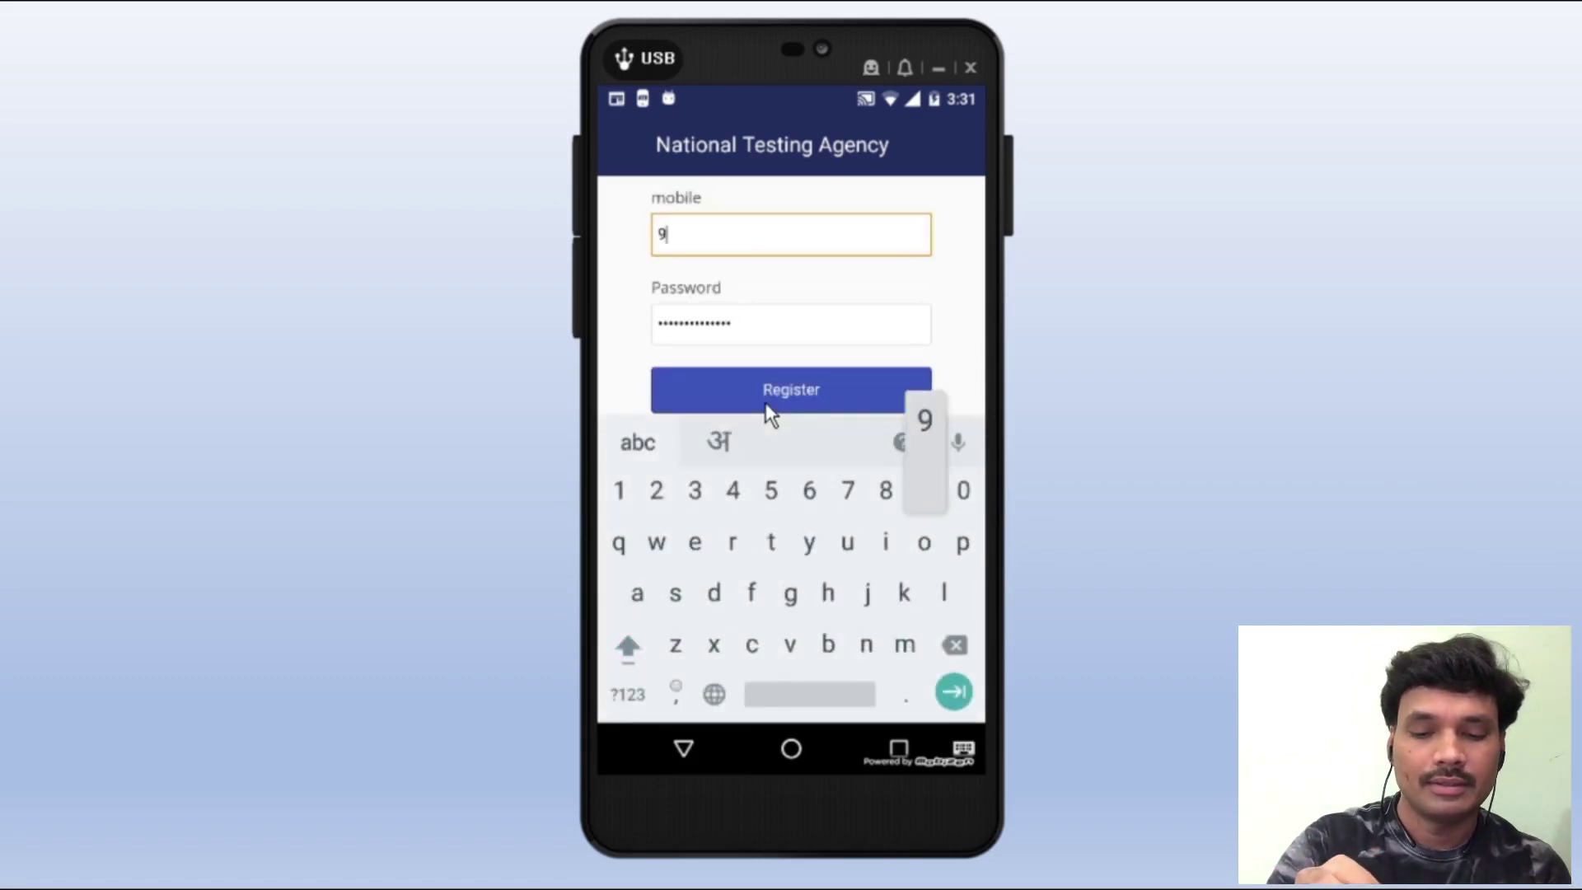
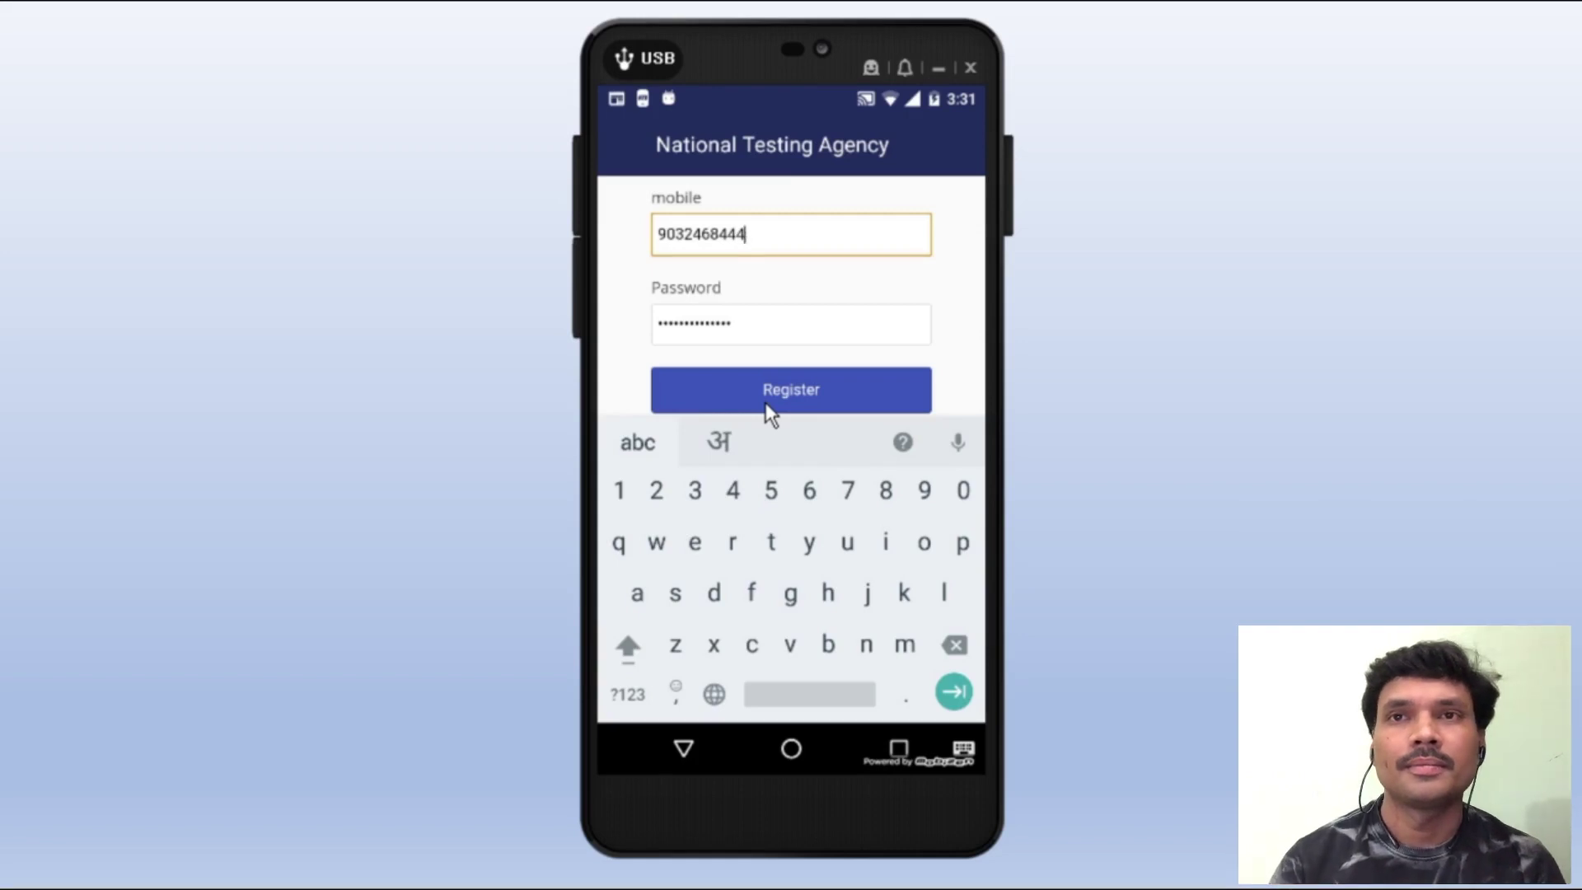
pyautogui.click(630, 343)
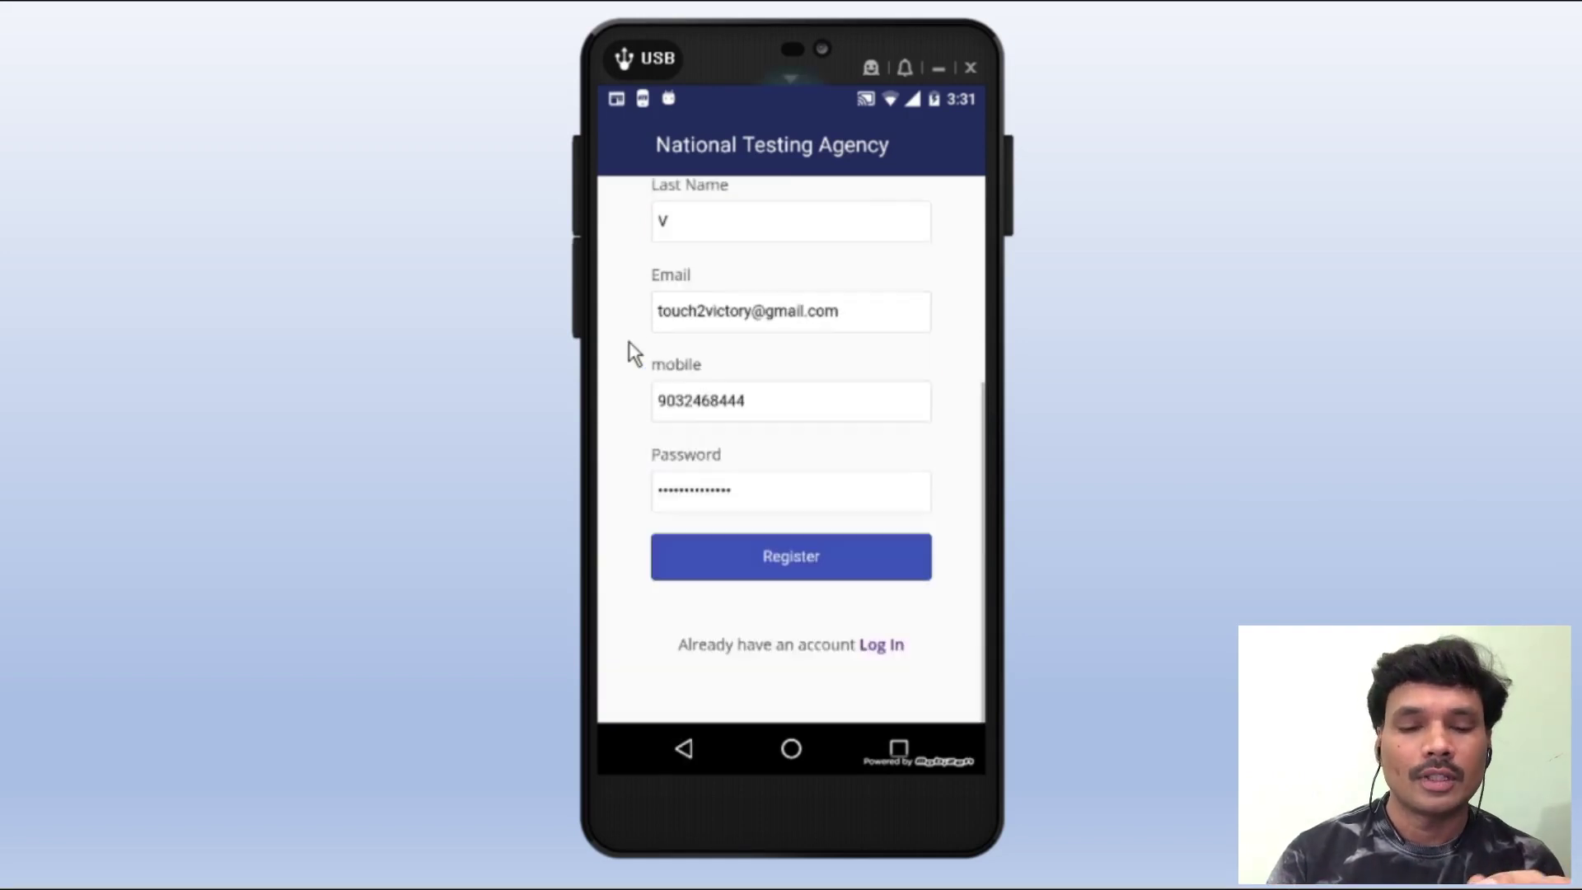
pyautogui.click(753, 565)
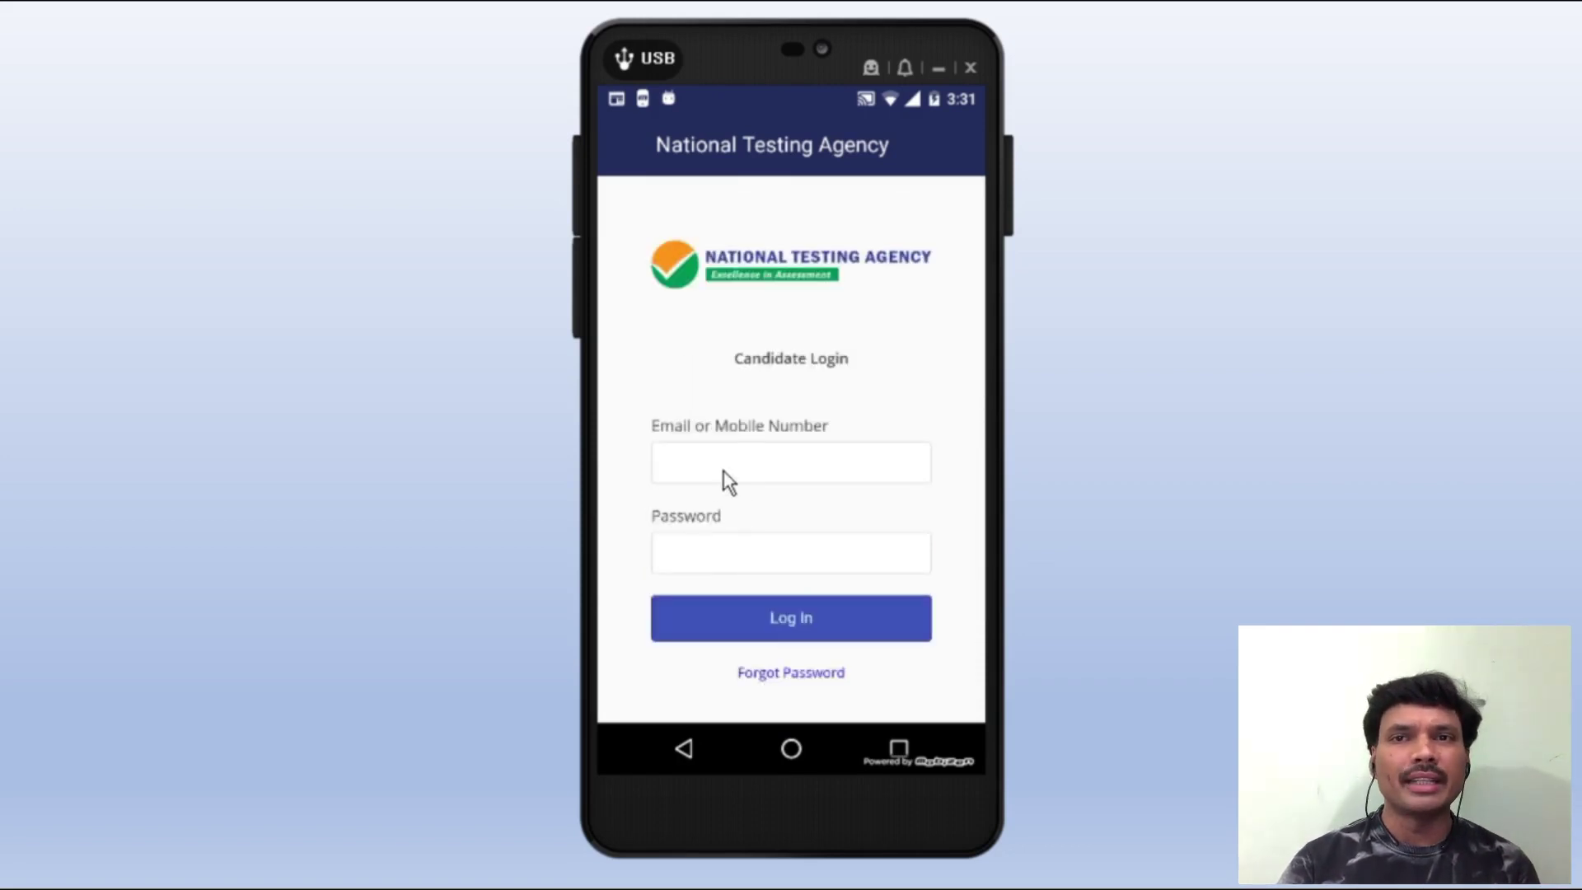
# - Enter the registered e-mail and password on Candidate Login and log in
pyautogui.click(720, 462)
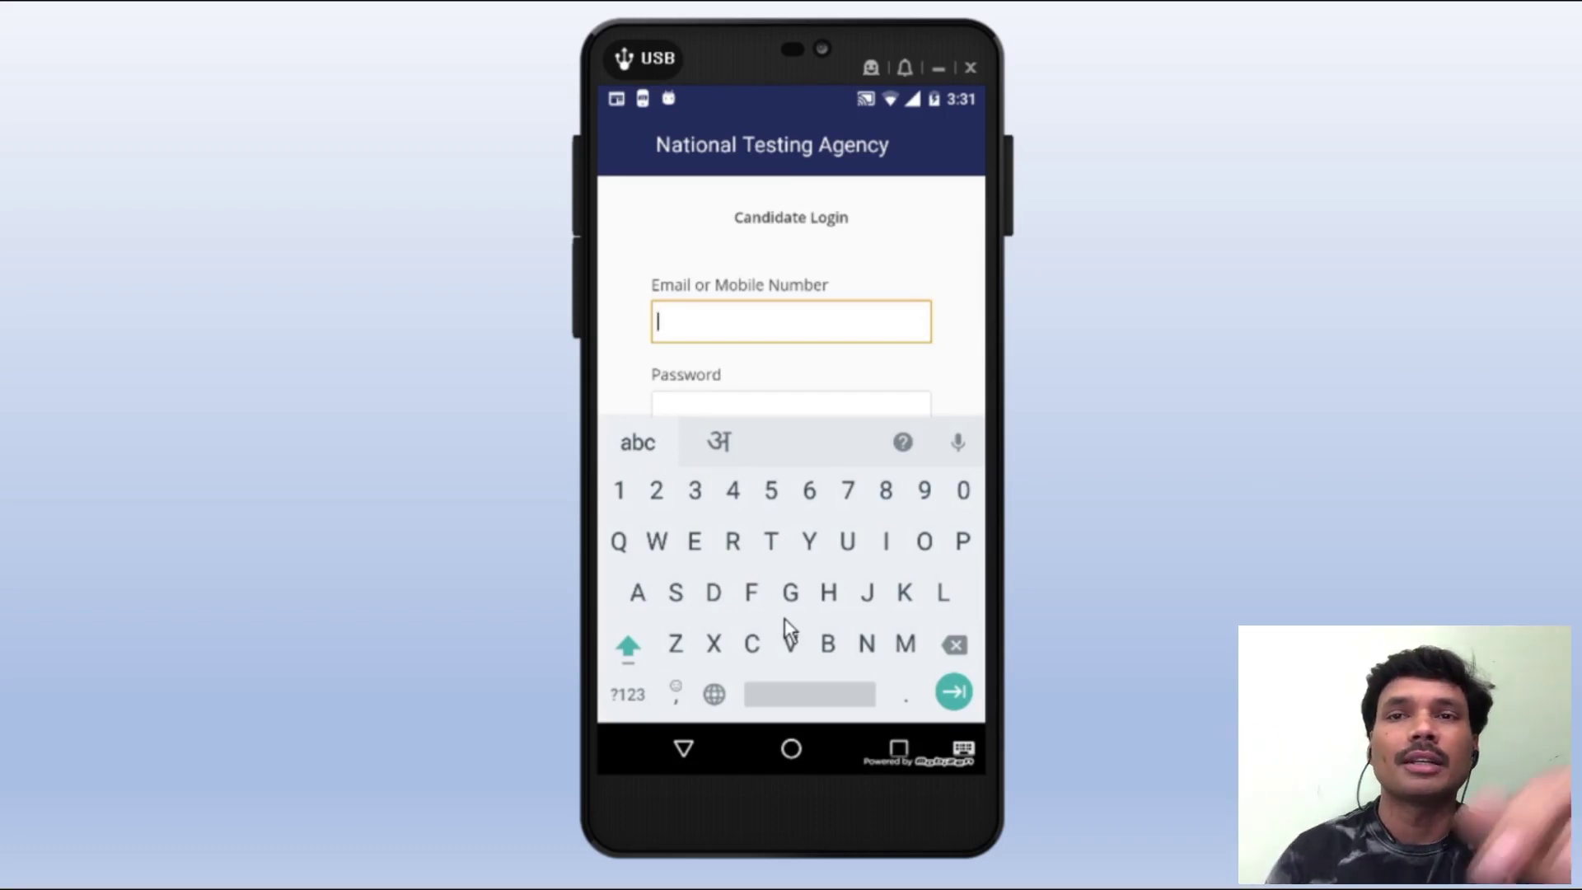
pyautogui.click(626, 651)
pyautogui.click(769, 542)
pyautogui.click(925, 544)
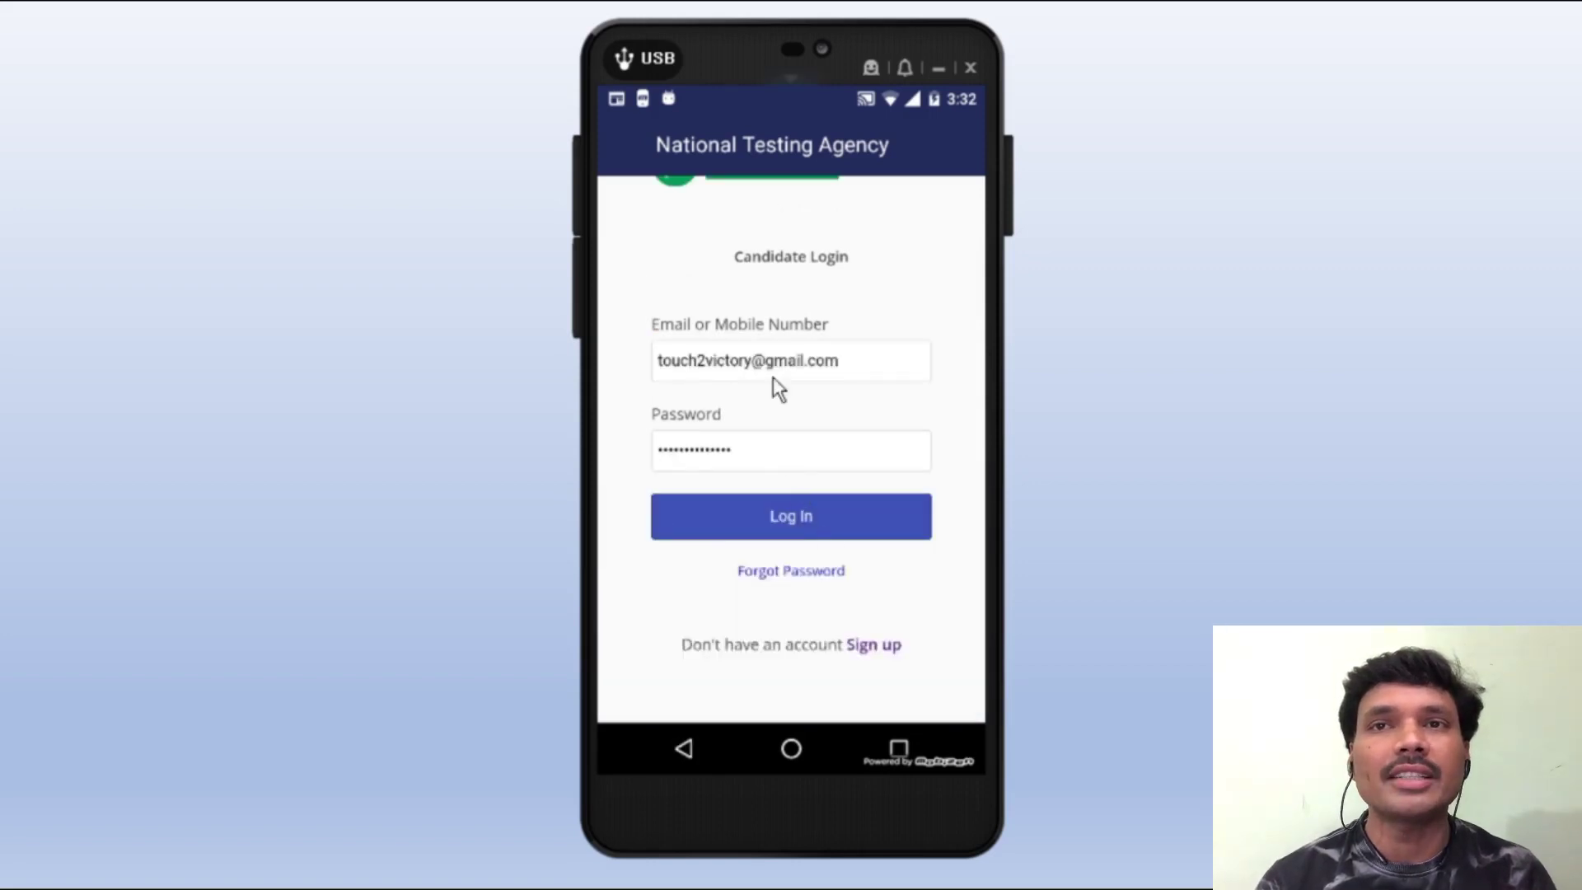
pyautogui.click(789, 511)
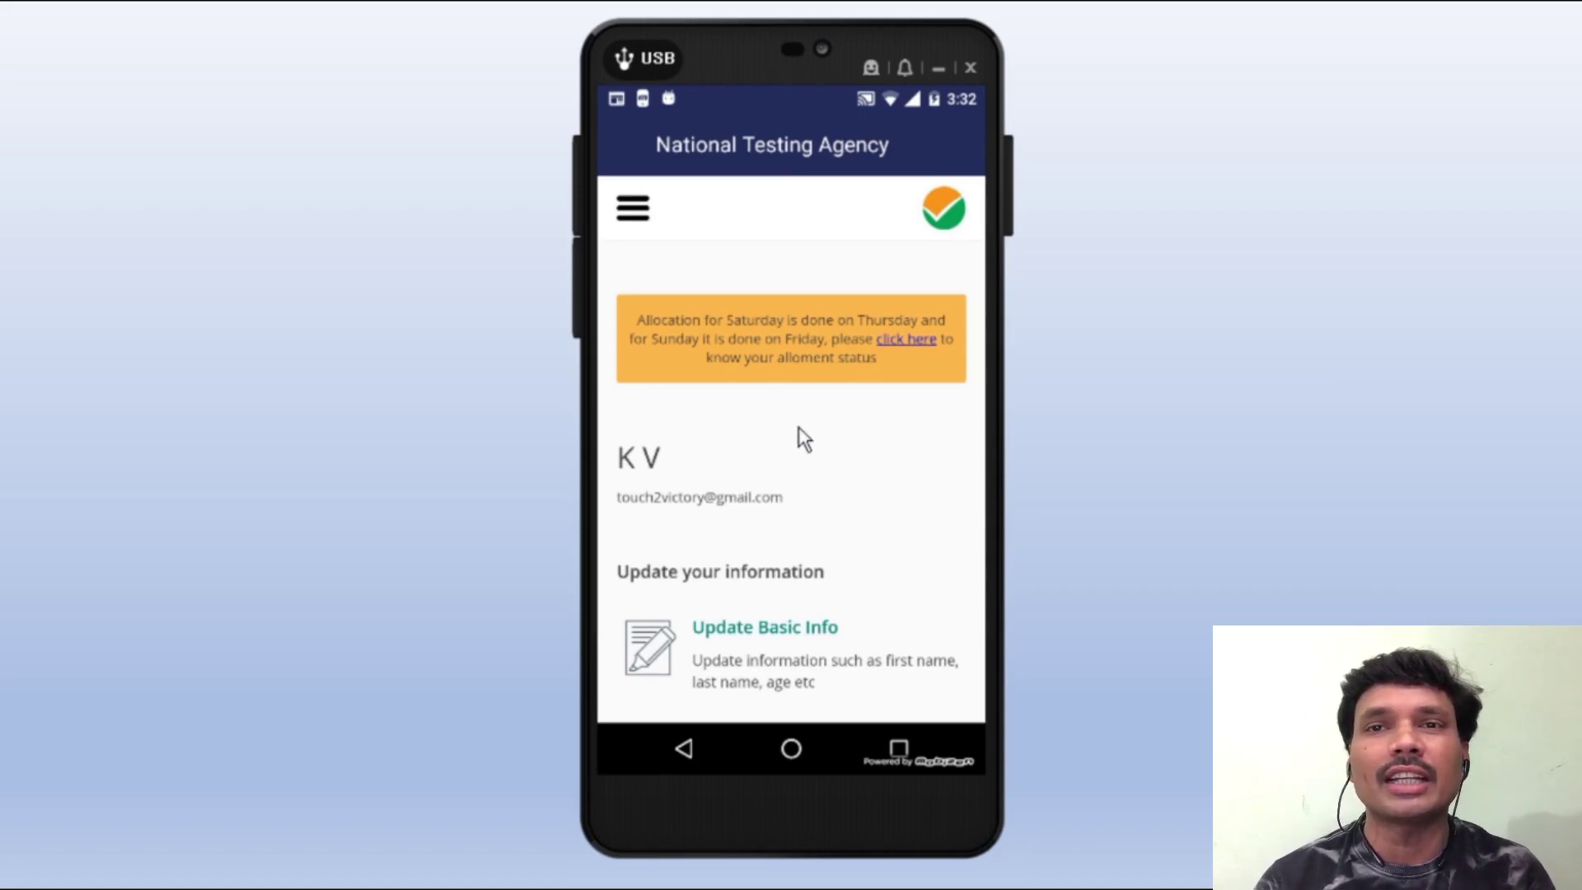
# - Open the Update Basic Info form from the dashboard and scroll through its fields
pyautogui.scroll(-1, 827, 423)
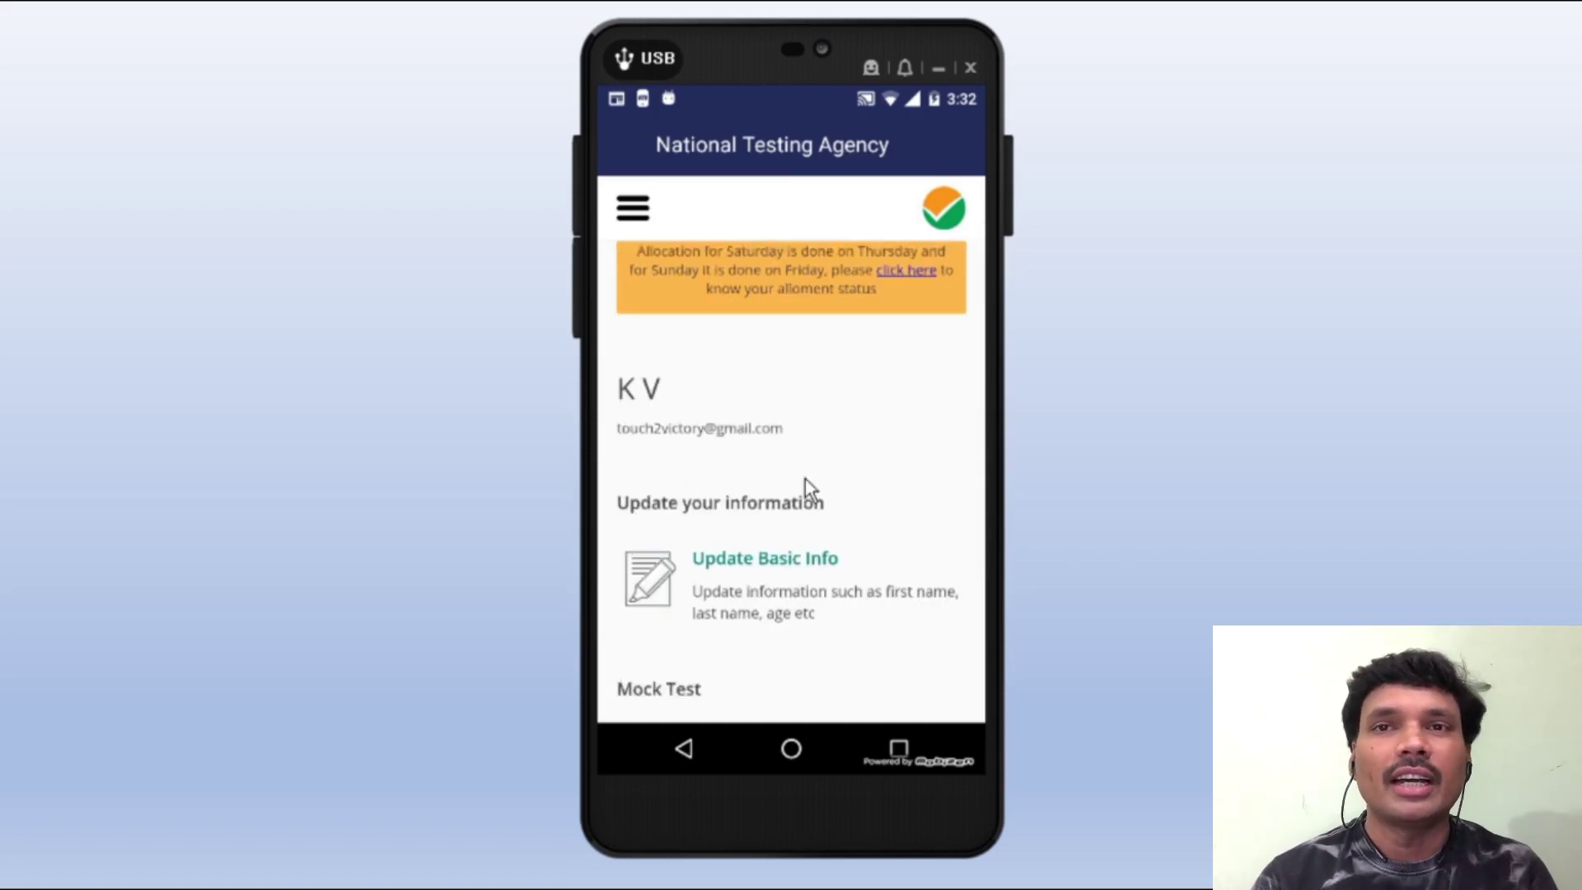
pyautogui.scroll(-2, 725, 561)
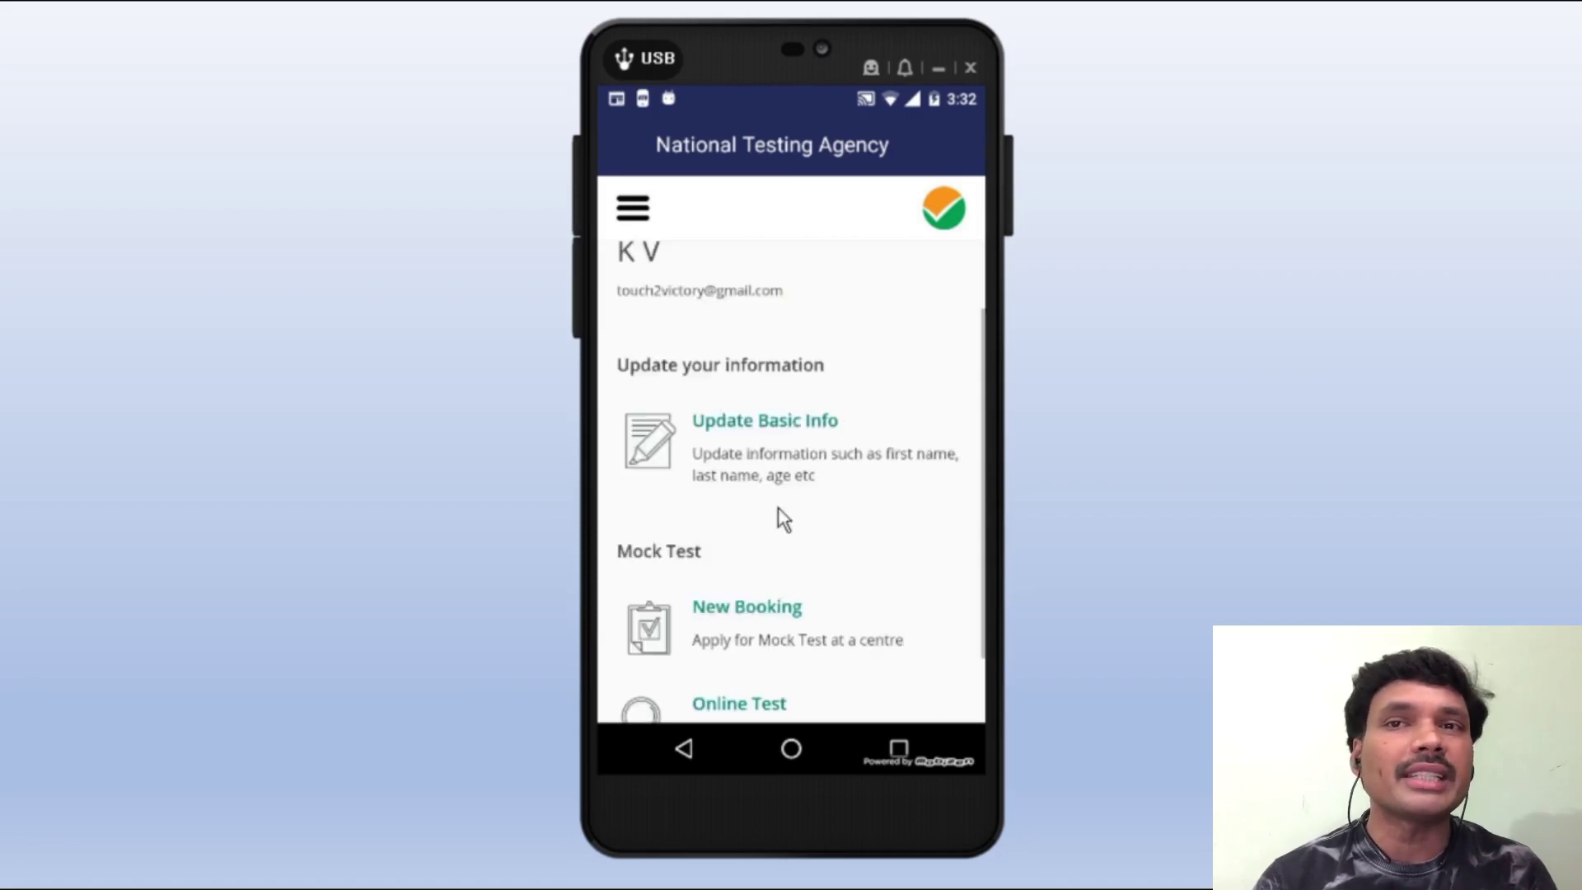
pyautogui.click(758, 438)
pyautogui.scroll(-3, 760, 529)
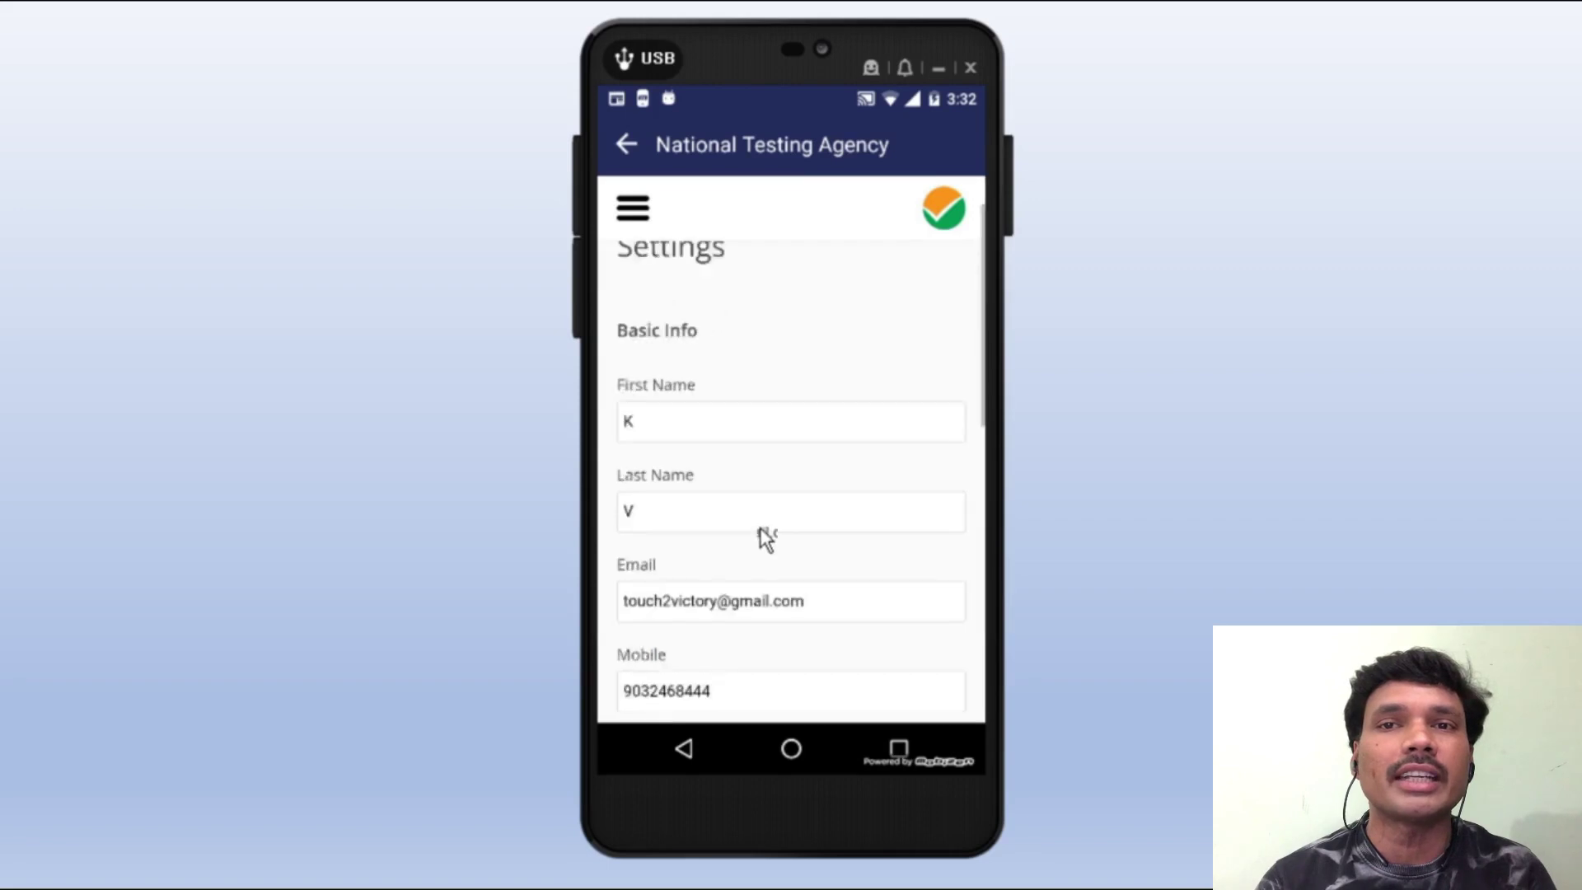
pyautogui.scroll(-3, 762, 532)
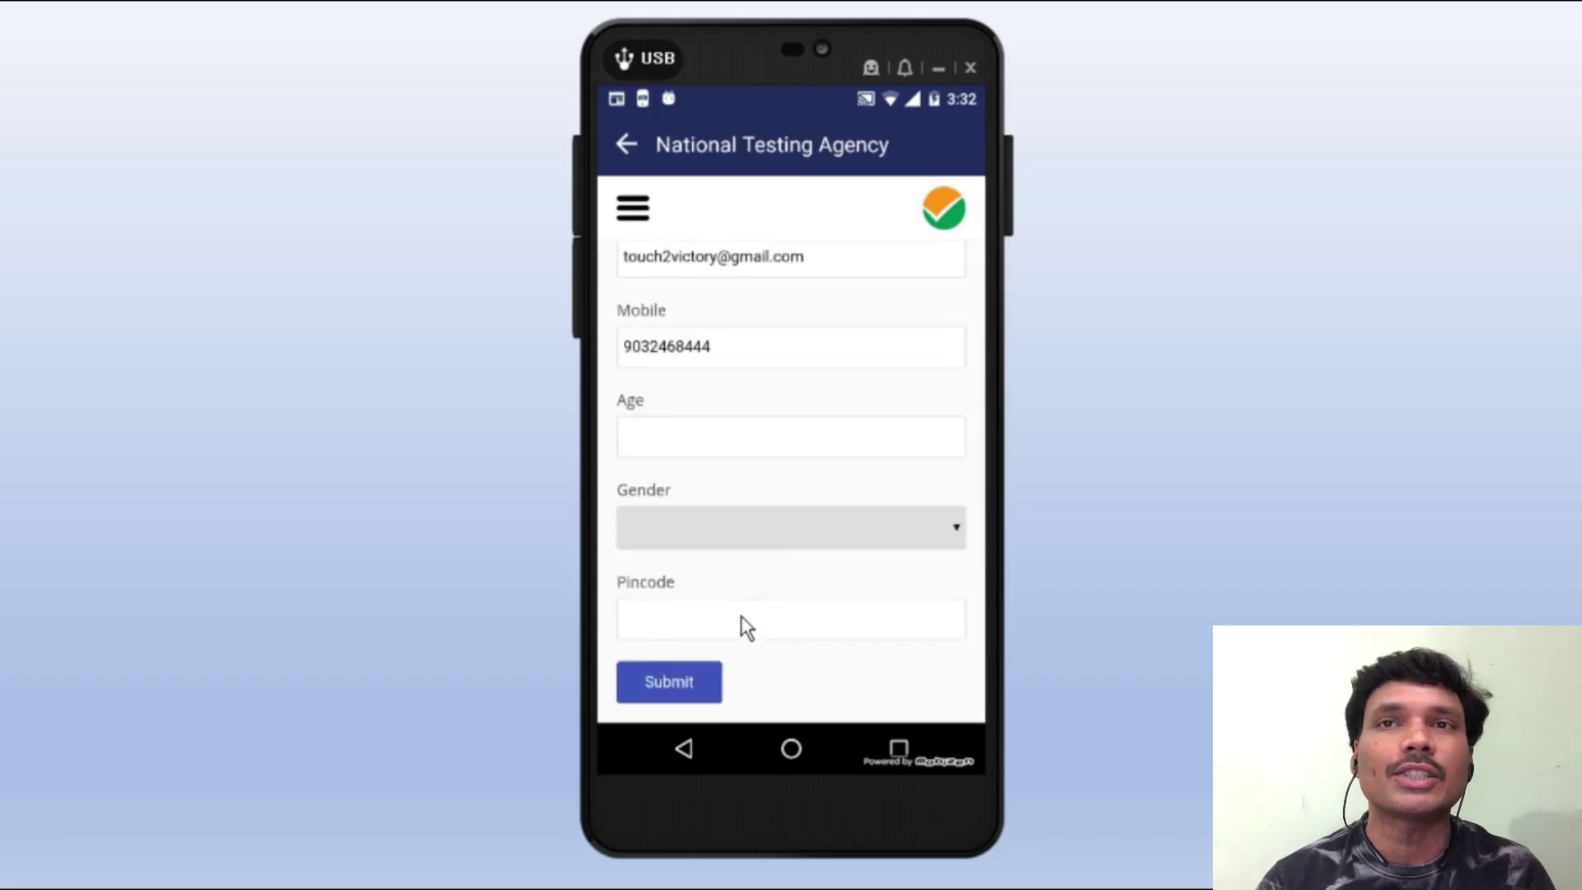
pyautogui.scroll(-3, 739, 616)
pyautogui.scroll(6, 729, 576)
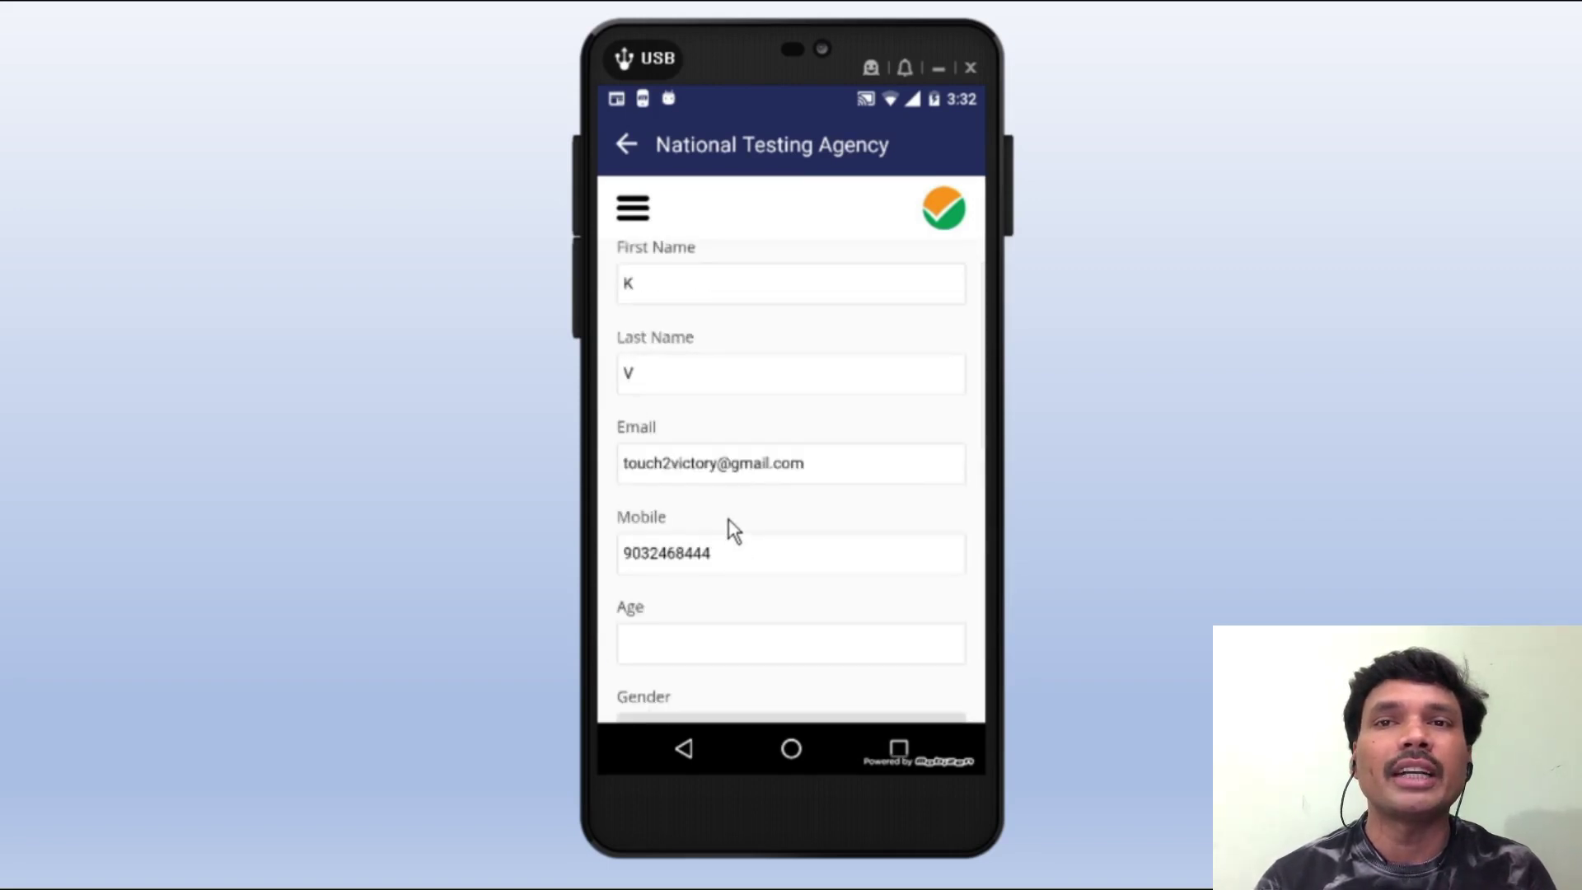
pyautogui.scroll(-6, 730, 519)
# - Go back to the dashboard and scroll down to the Mock Test options
pyautogui.click(628, 149)
pyautogui.scroll(-3, 759, 499)
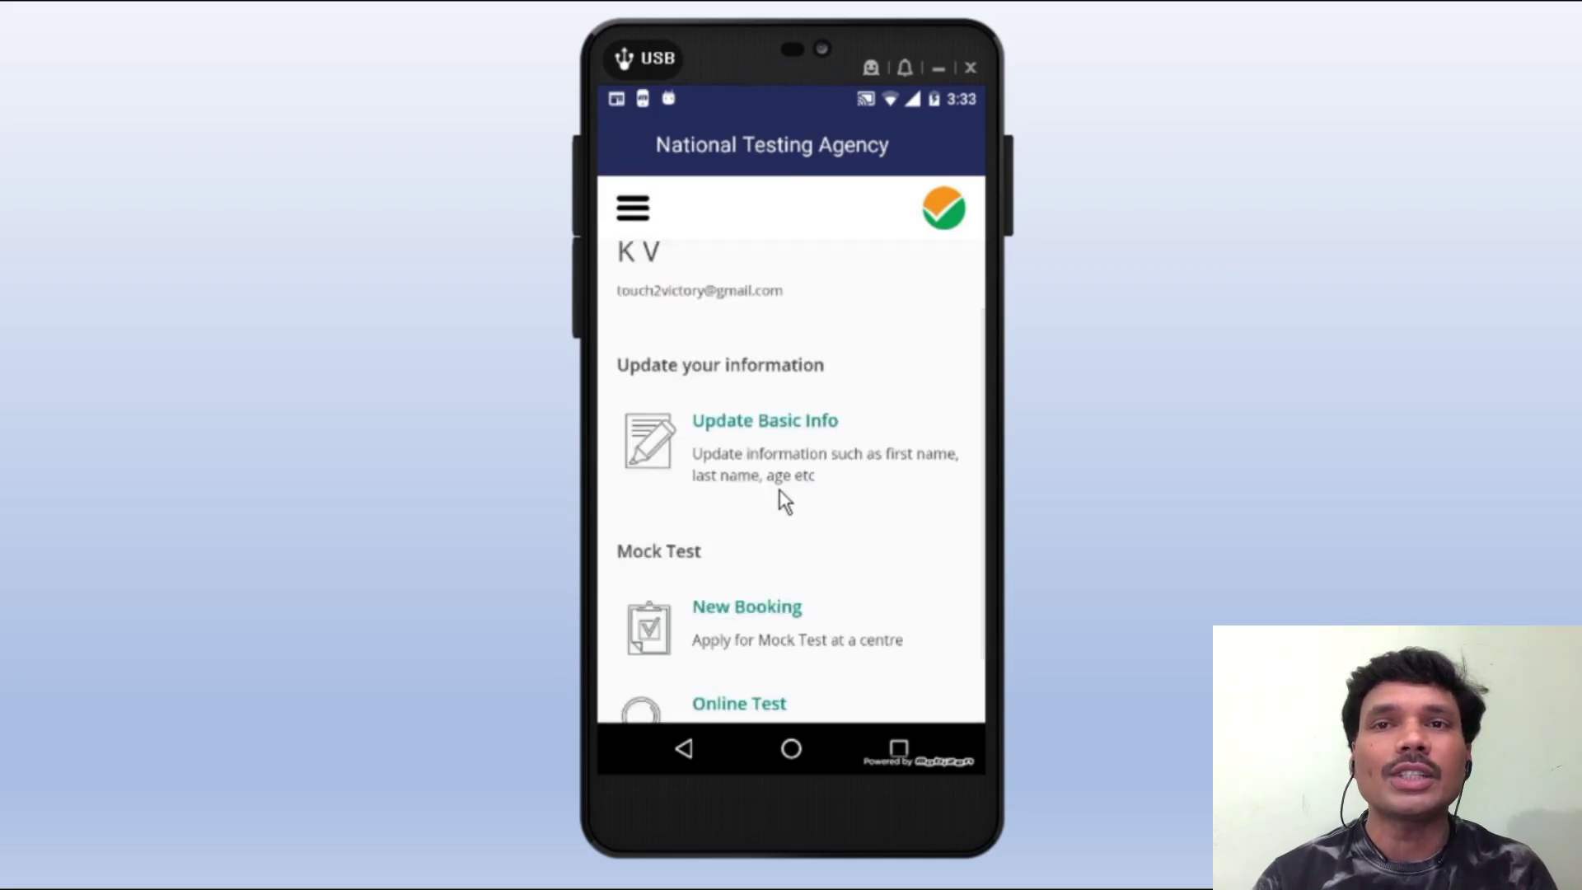
pyautogui.scroll(-2, 781, 498)
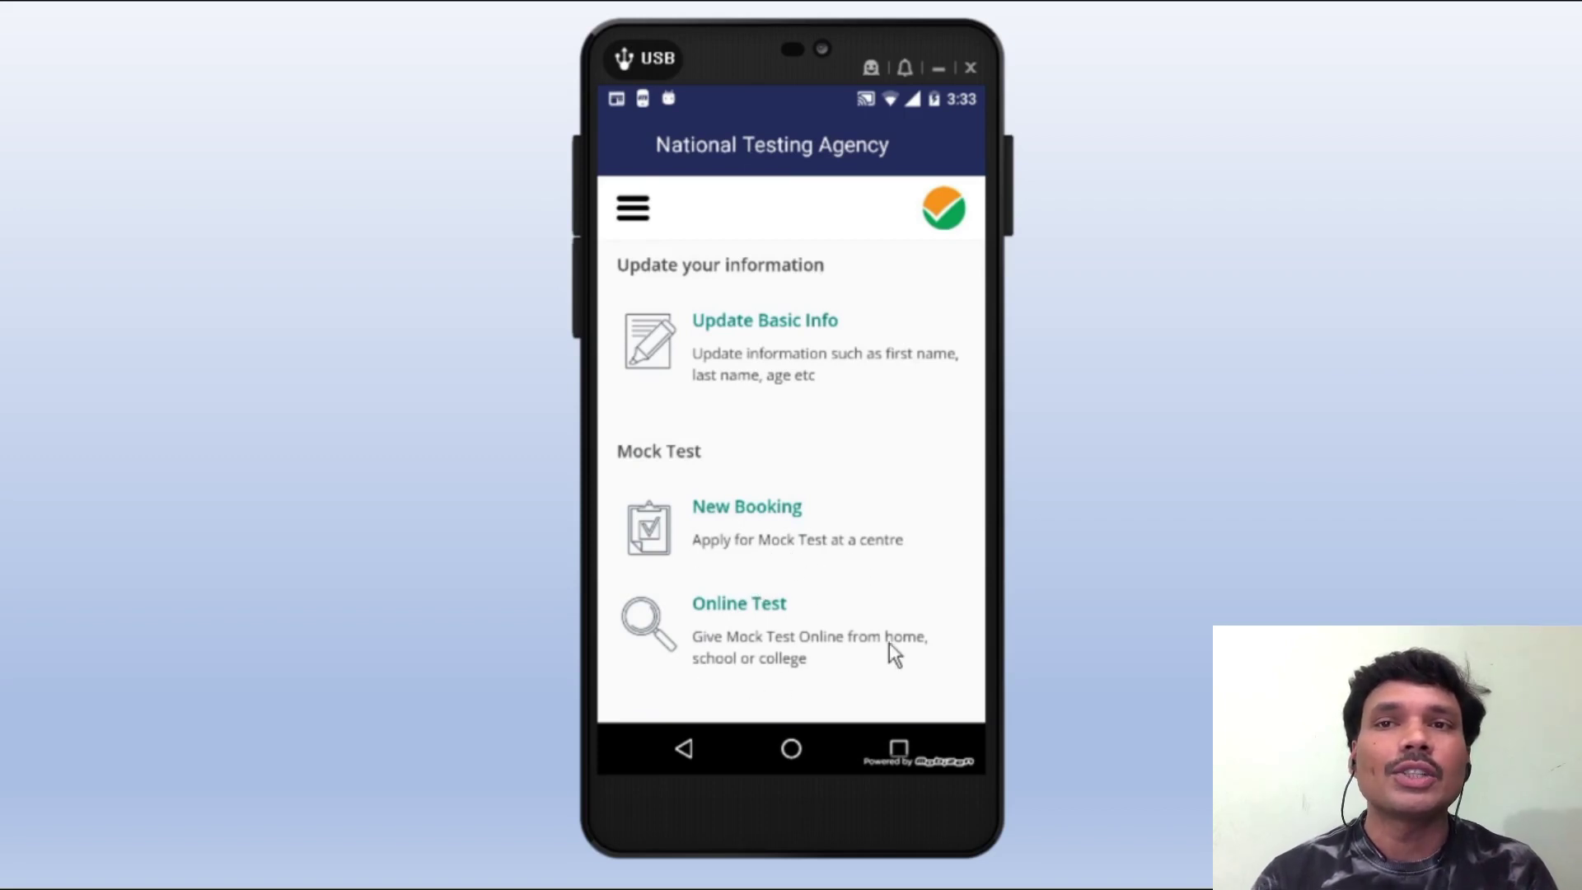
pyautogui.click(771, 511)
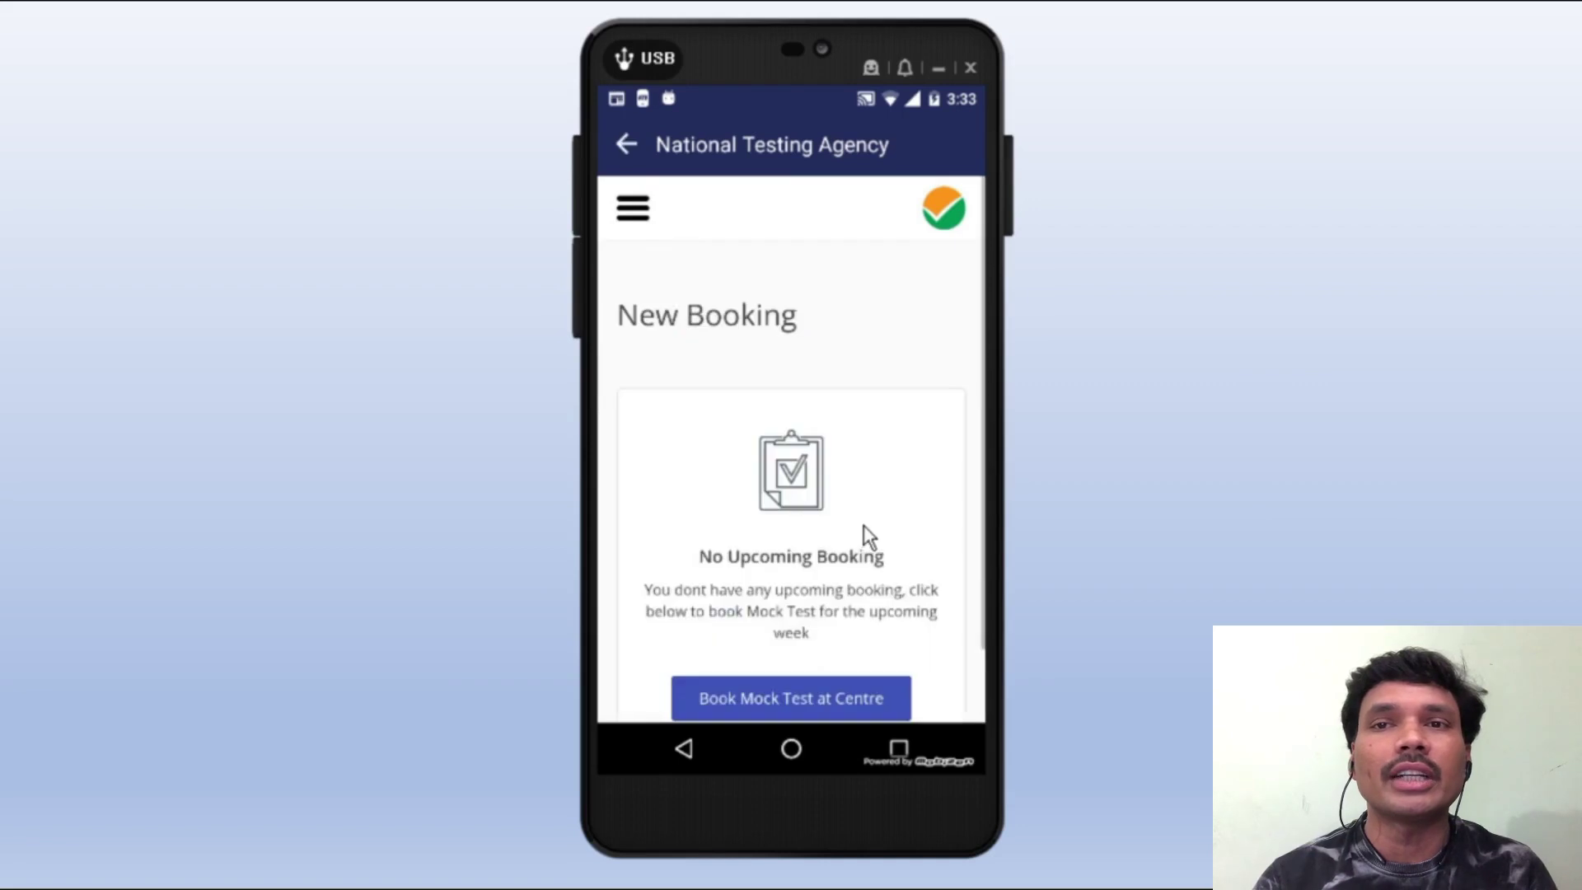
pyautogui.scroll(-2, 733, 529)
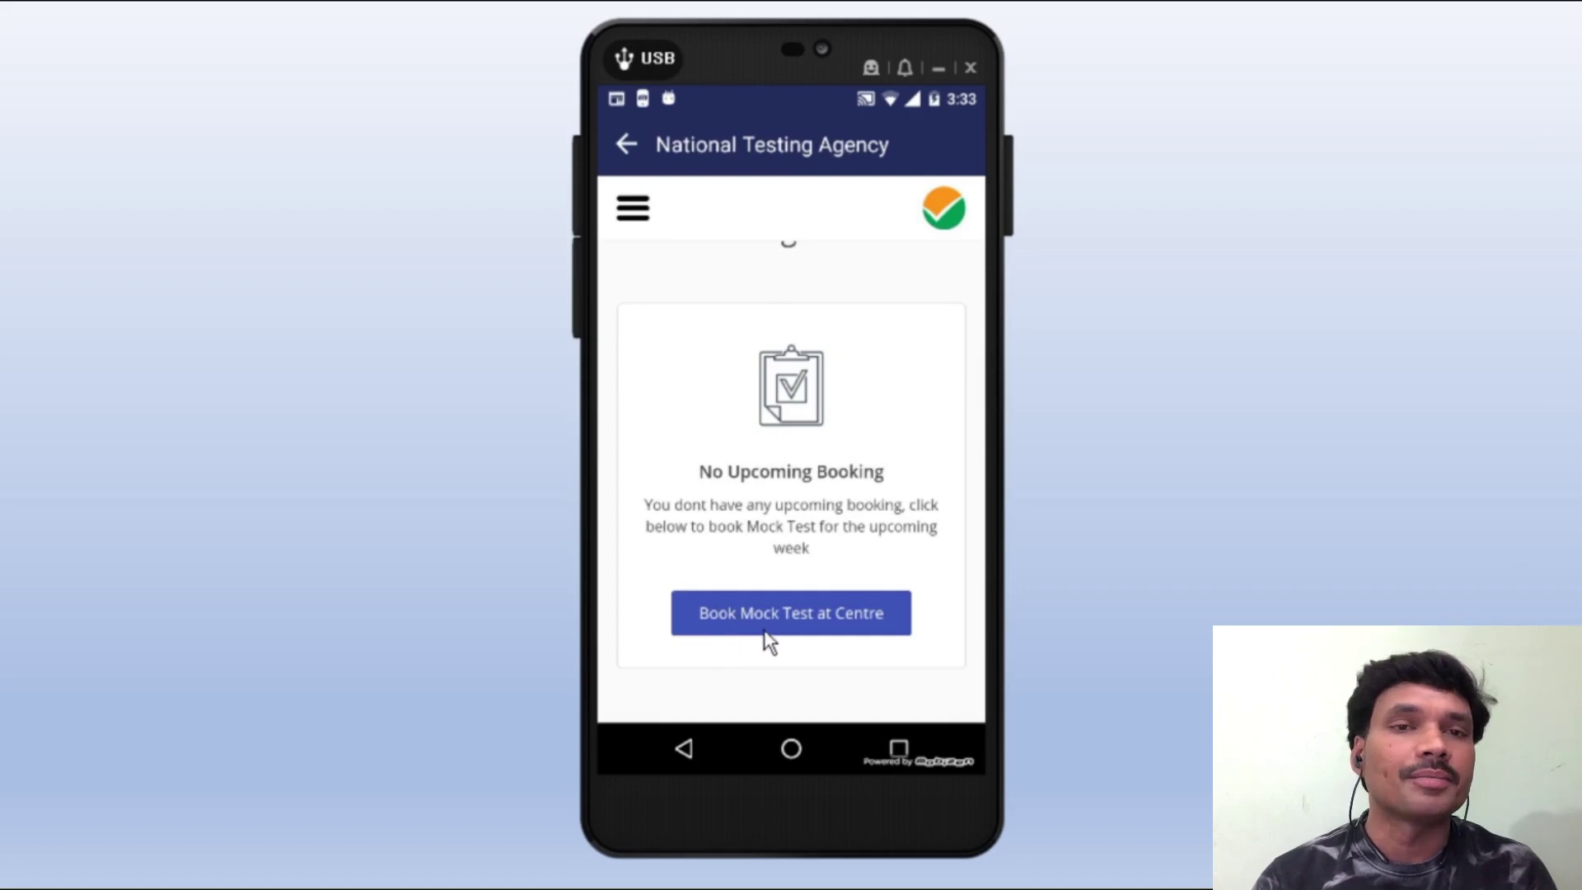
pyautogui.click(807, 615)
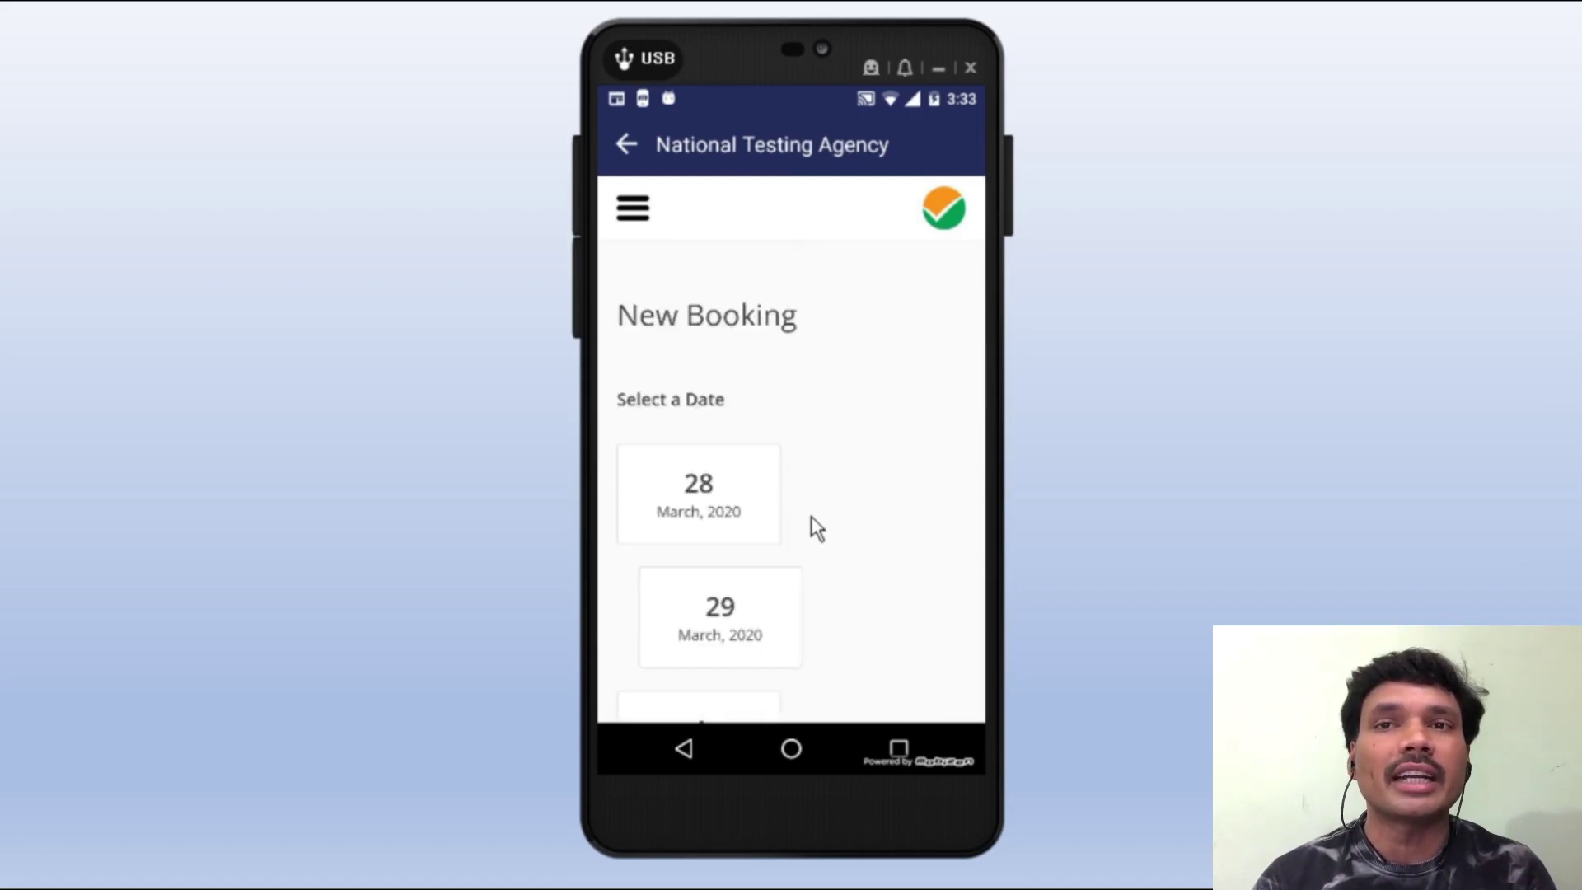
pyautogui.scroll(-3, 811, 516)
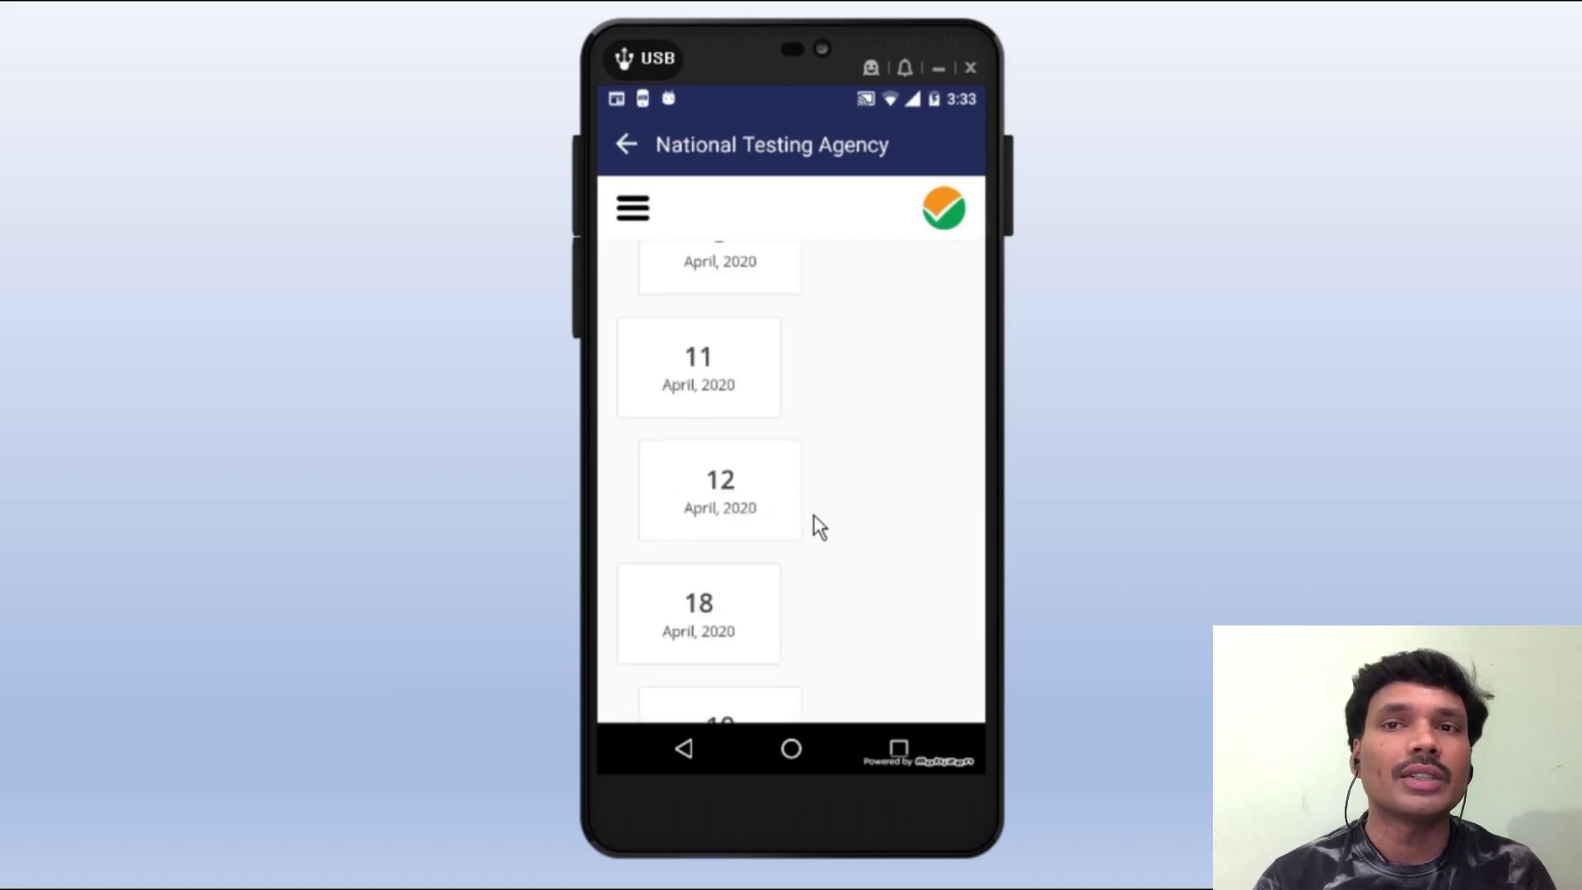
pyautogui.scroll(5, 814, 514)
pyautogui.scroll(3, 804, 505)
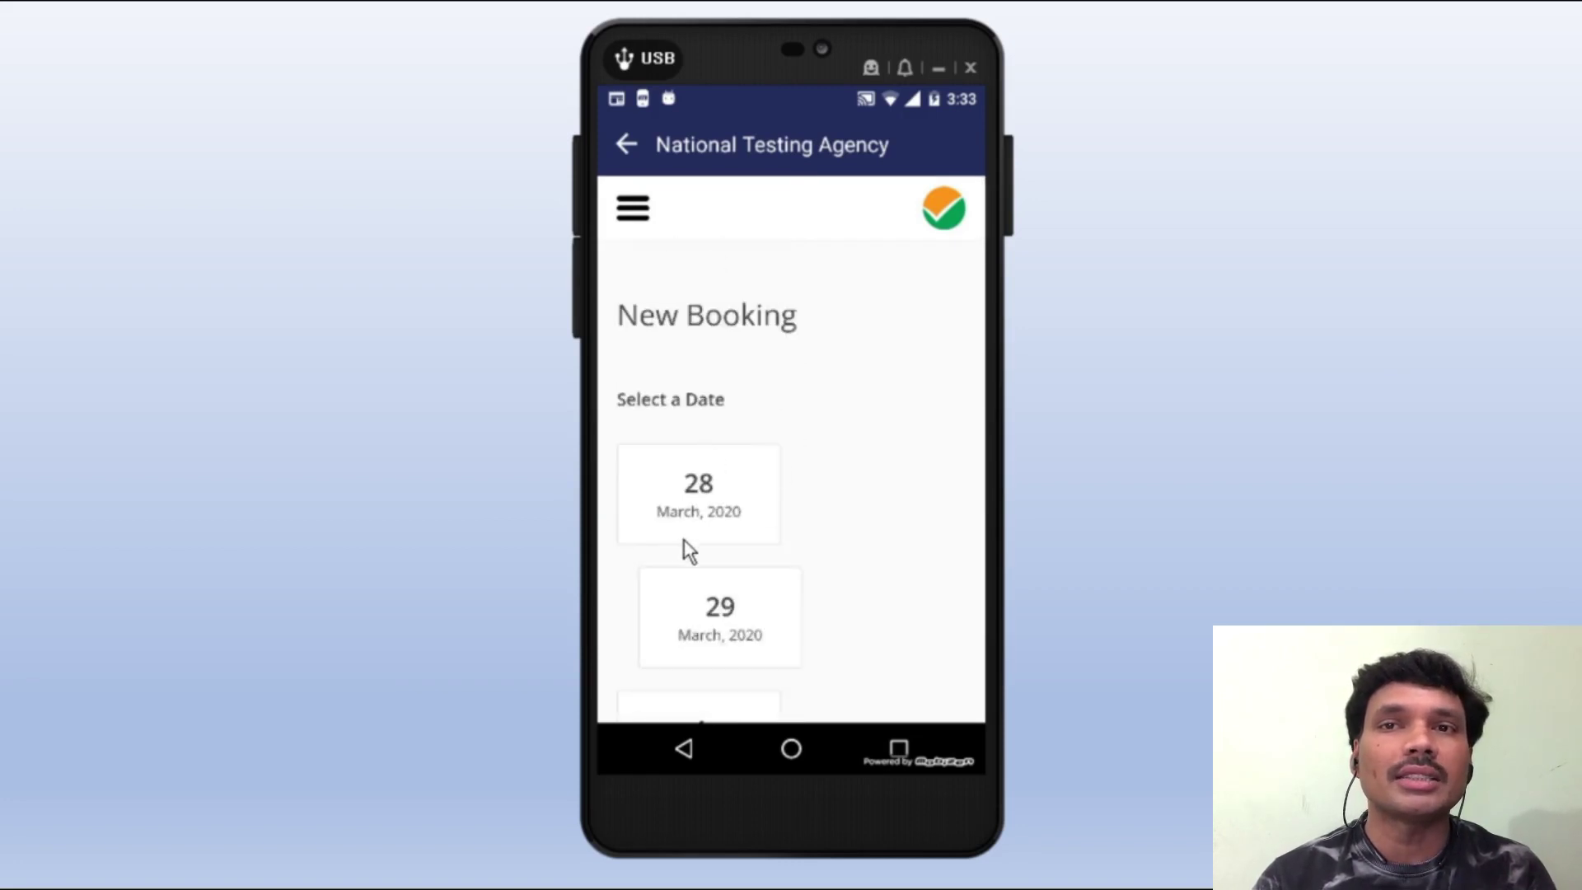
pyautogui.click(719, 494)
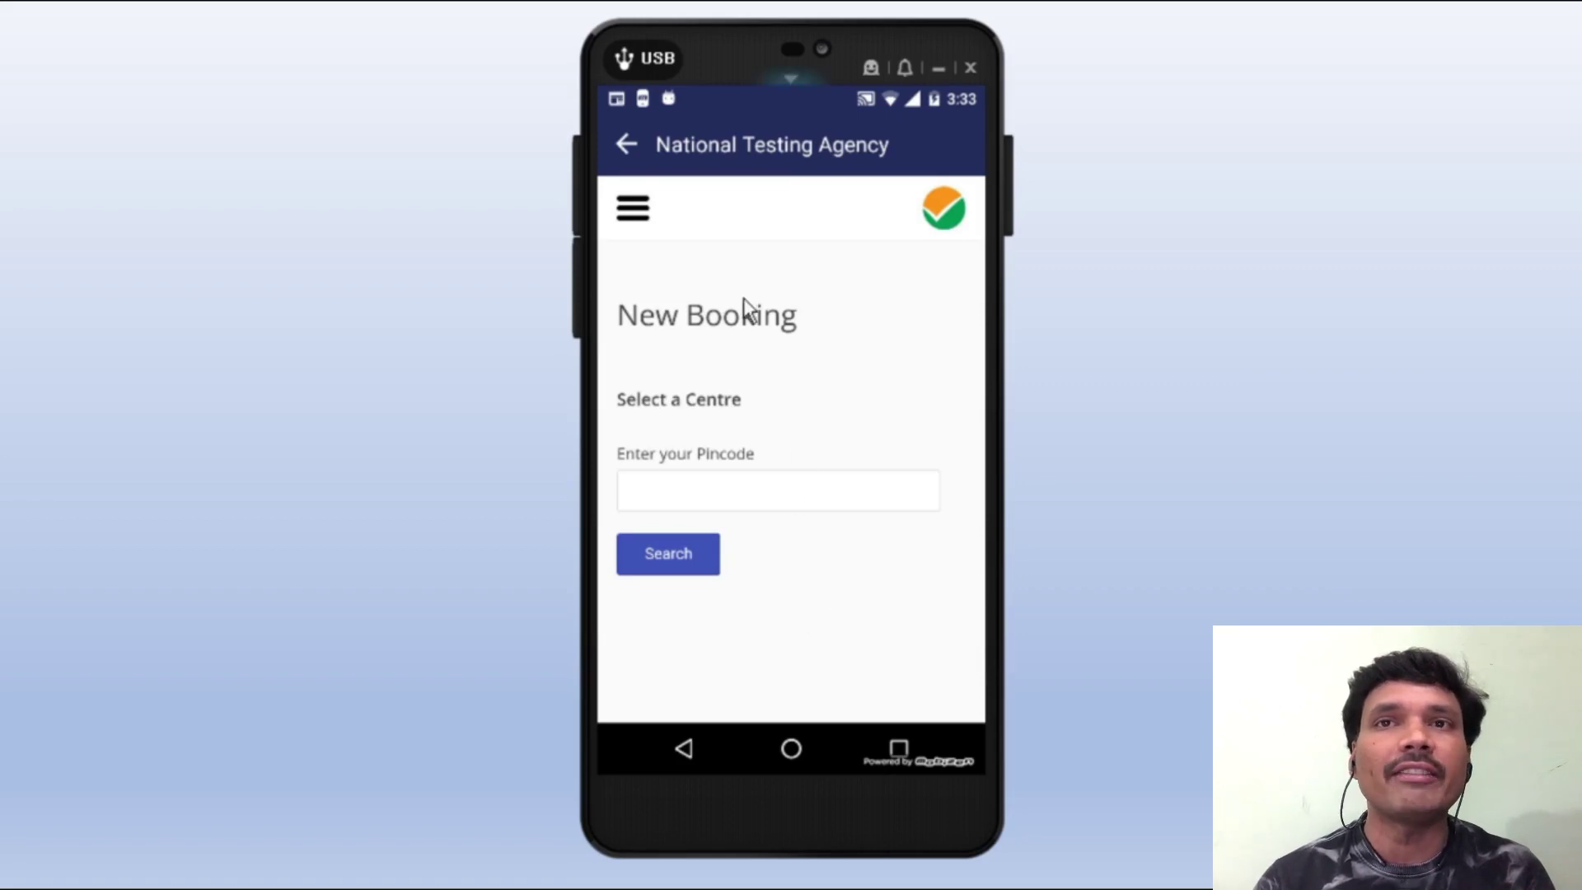
pyautogui.click(631, 173)
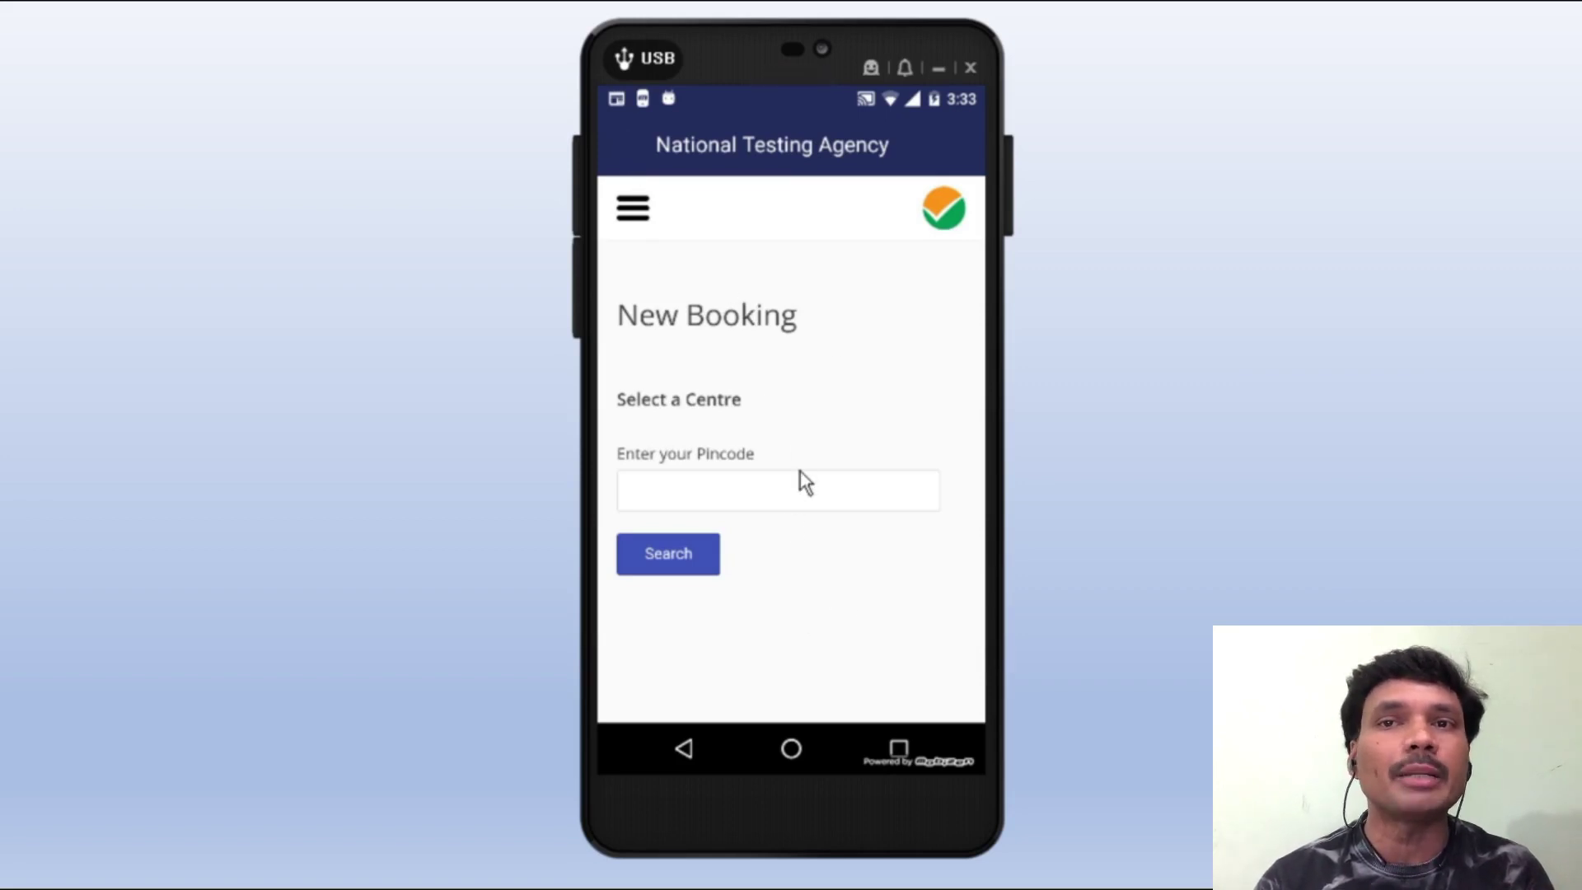
pyautogui.scroll(-1, 739, 470)
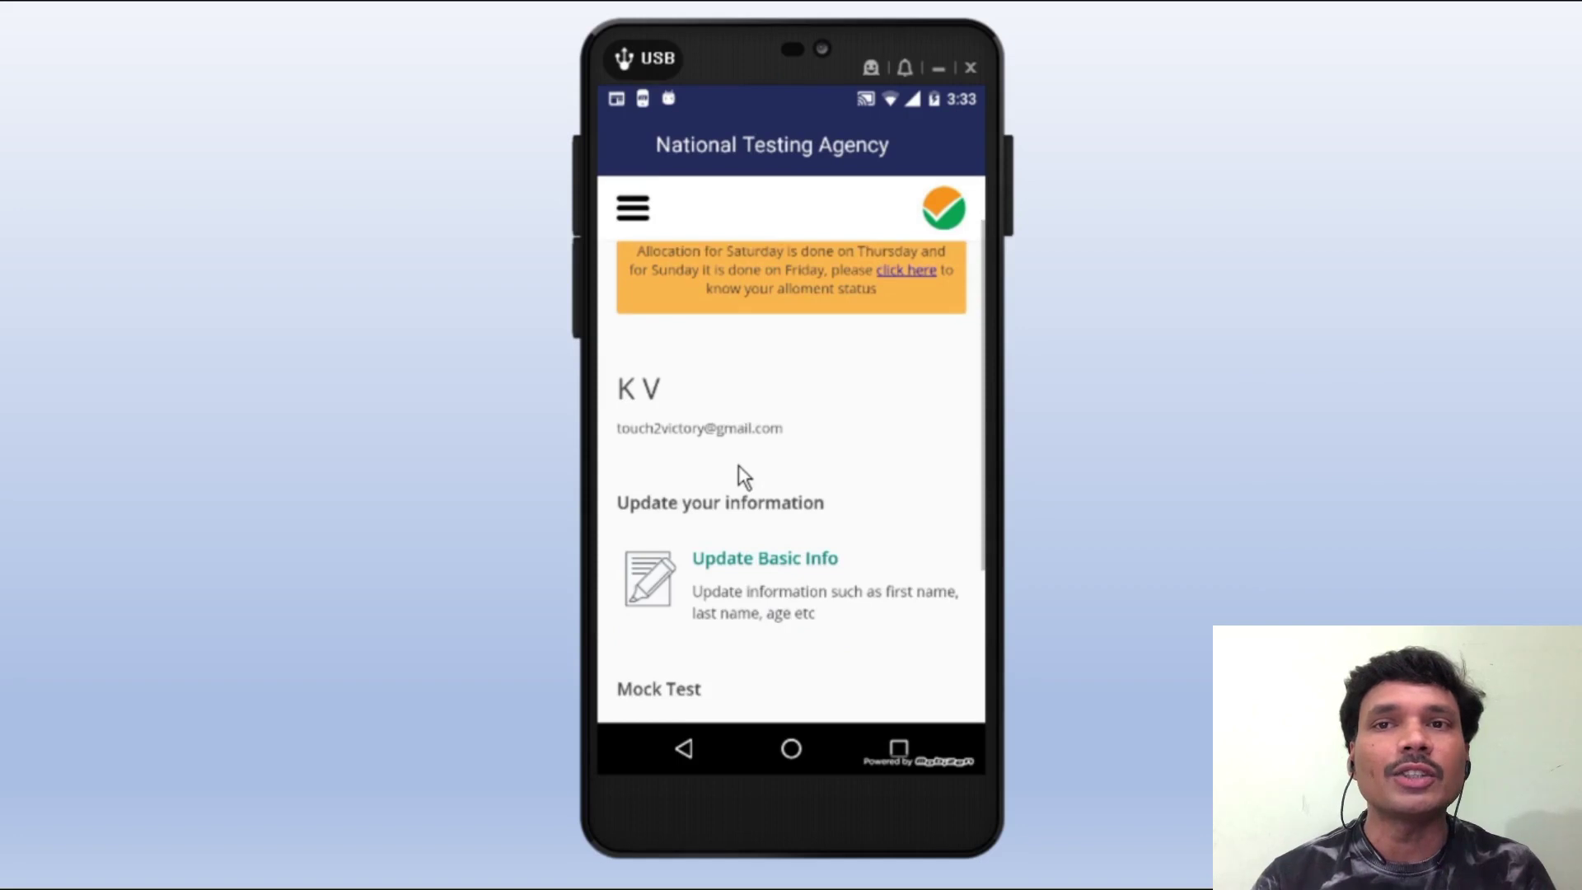
pyautogui.scroll(-3, 738, 465)
# - On Online Test, choose JEE-Main and PAPER 1 EHG 9th Jan SHIFT 2, then start the mock test
pyautogui.click(754, 611)
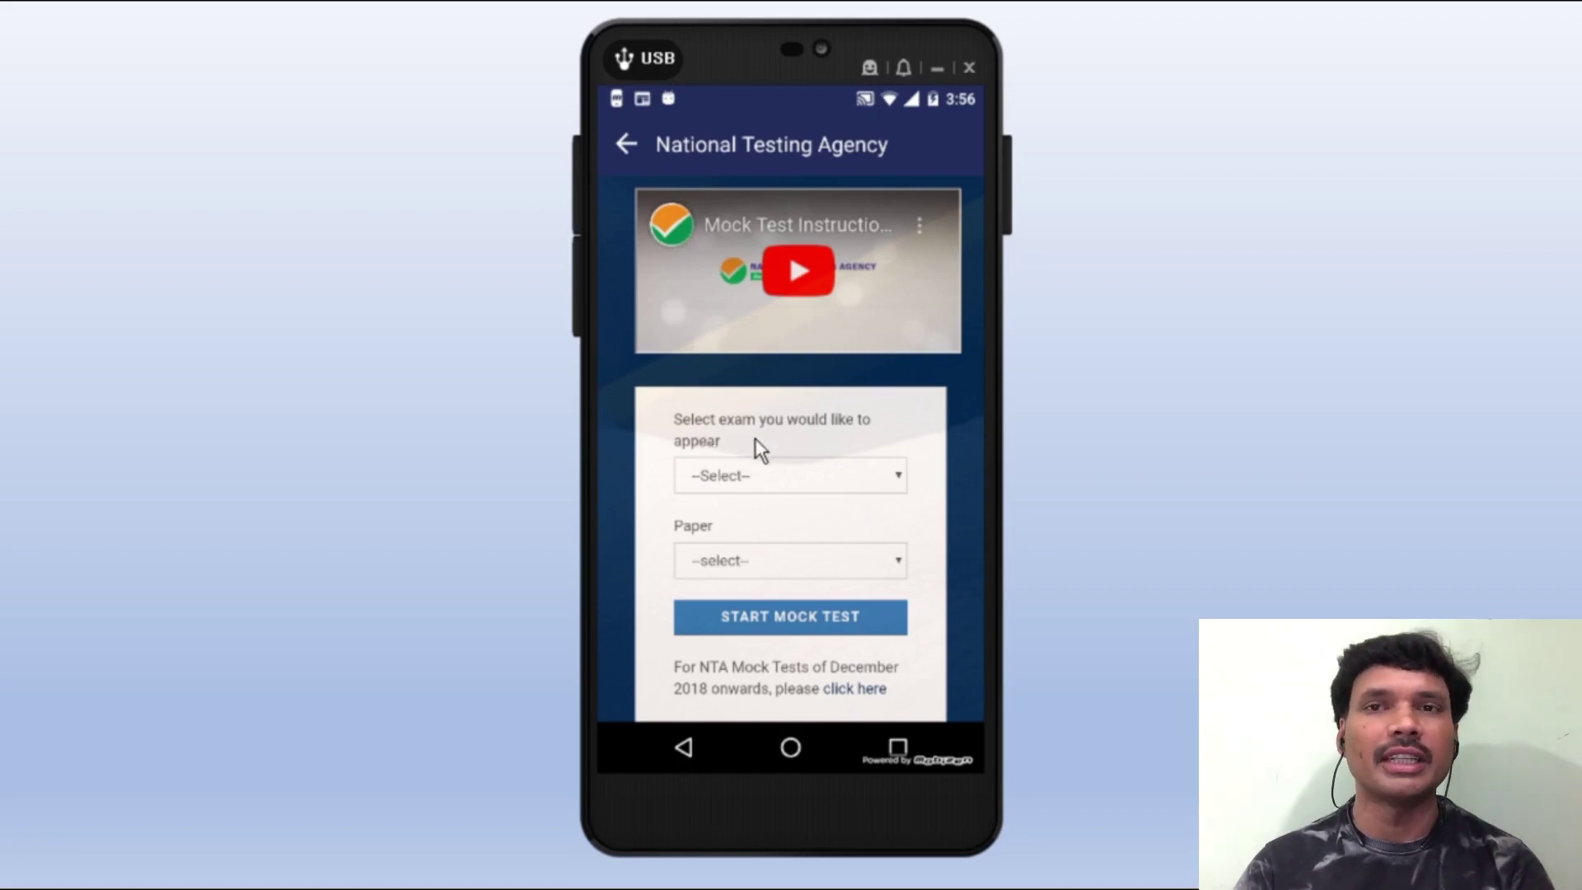
pyautogui.click(746, 481)
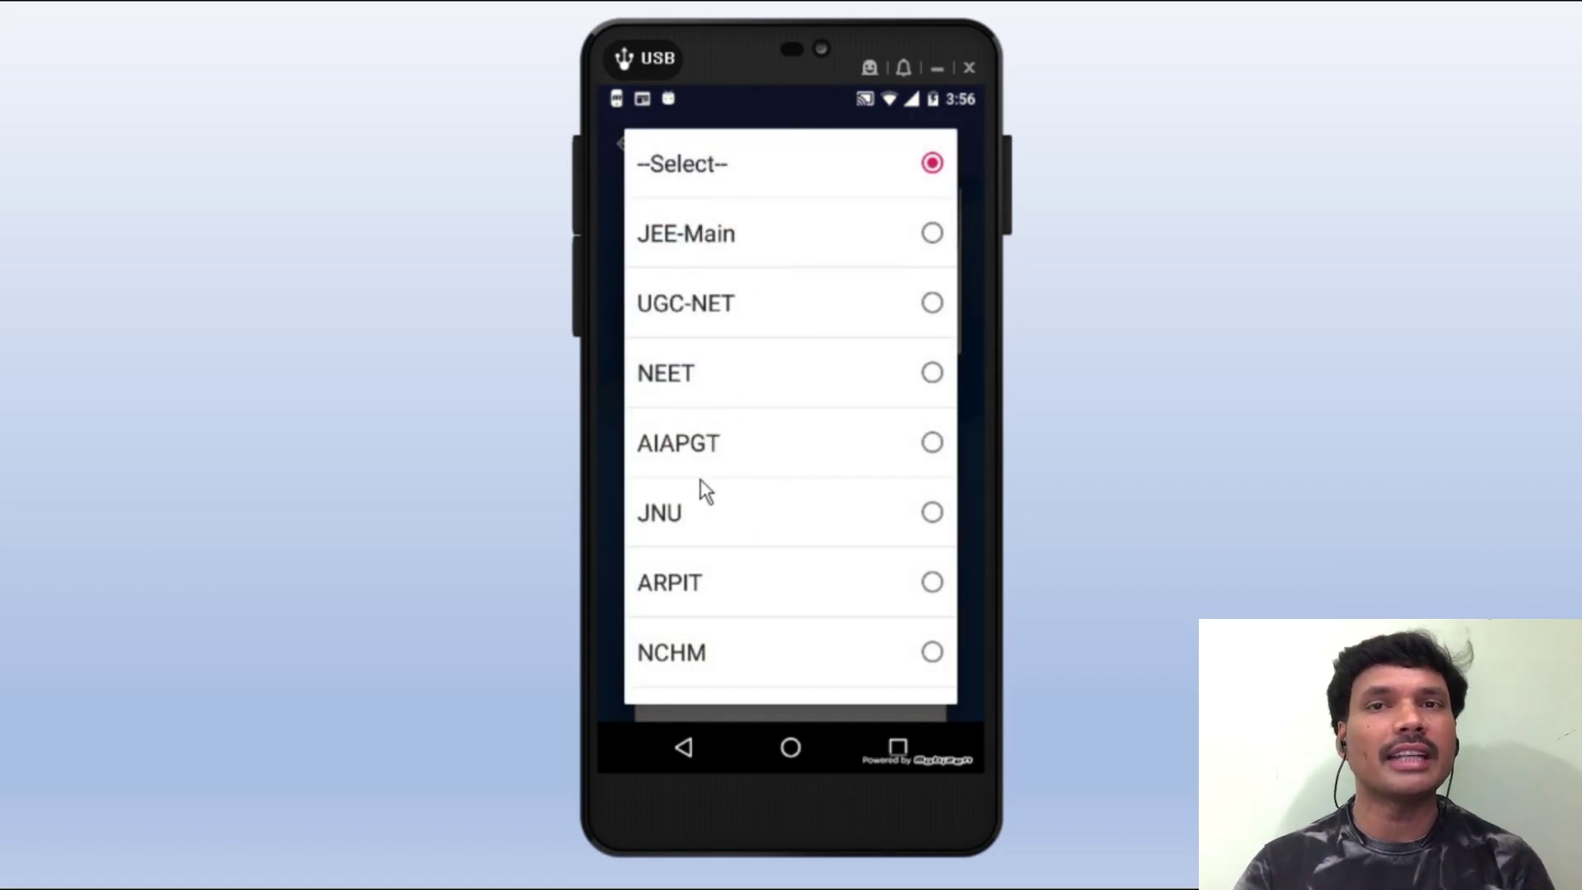
pyautogui.scroll(-10, 730, 537)
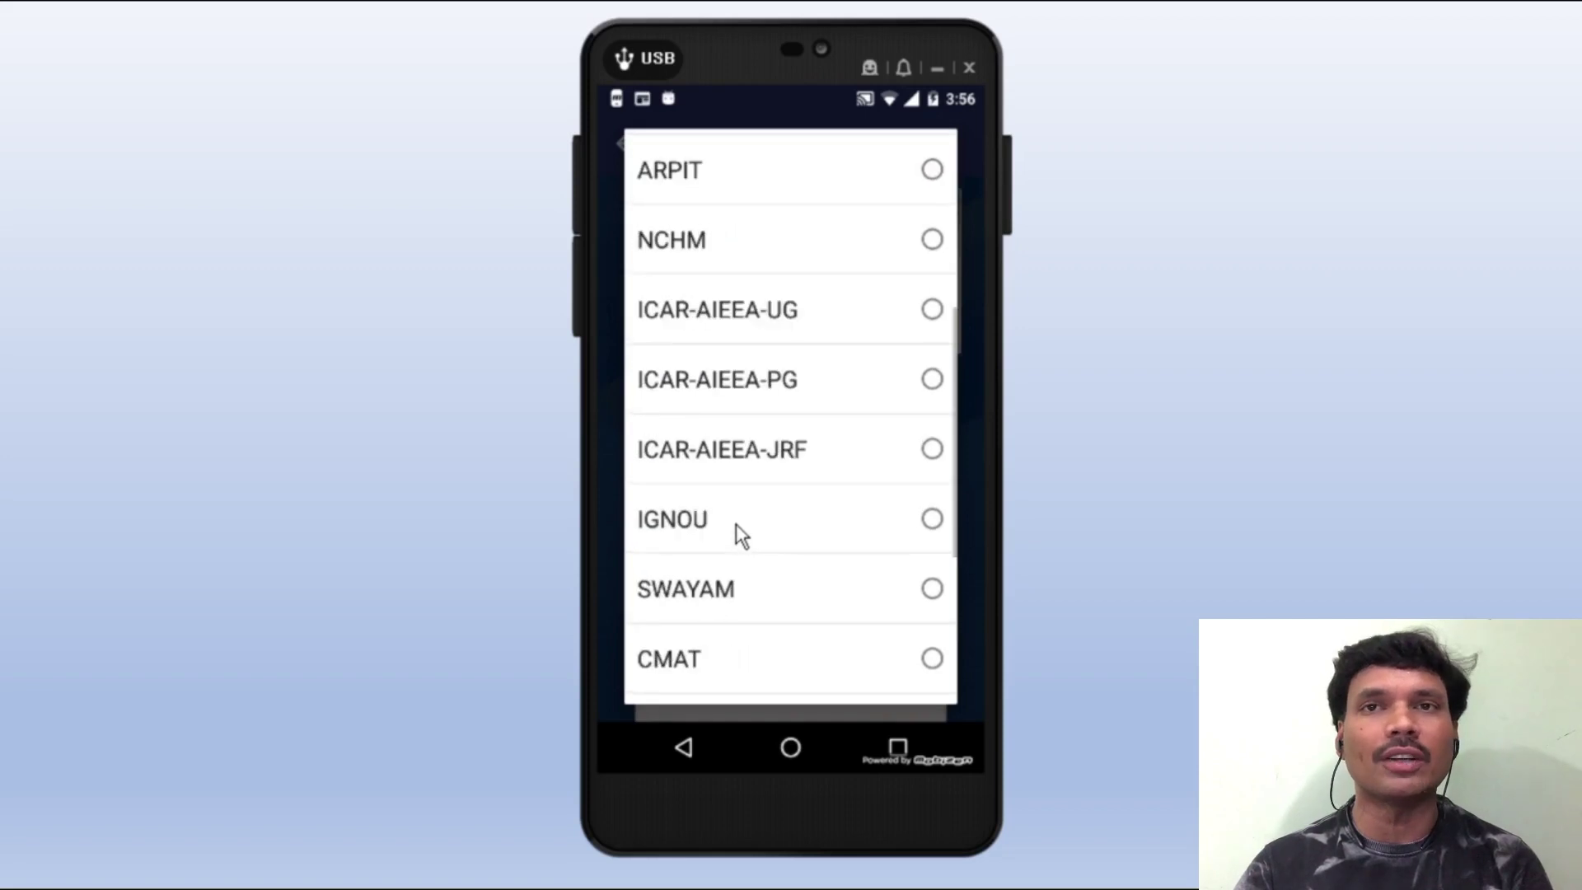
pyautogui.scroll(10, 741, 531)
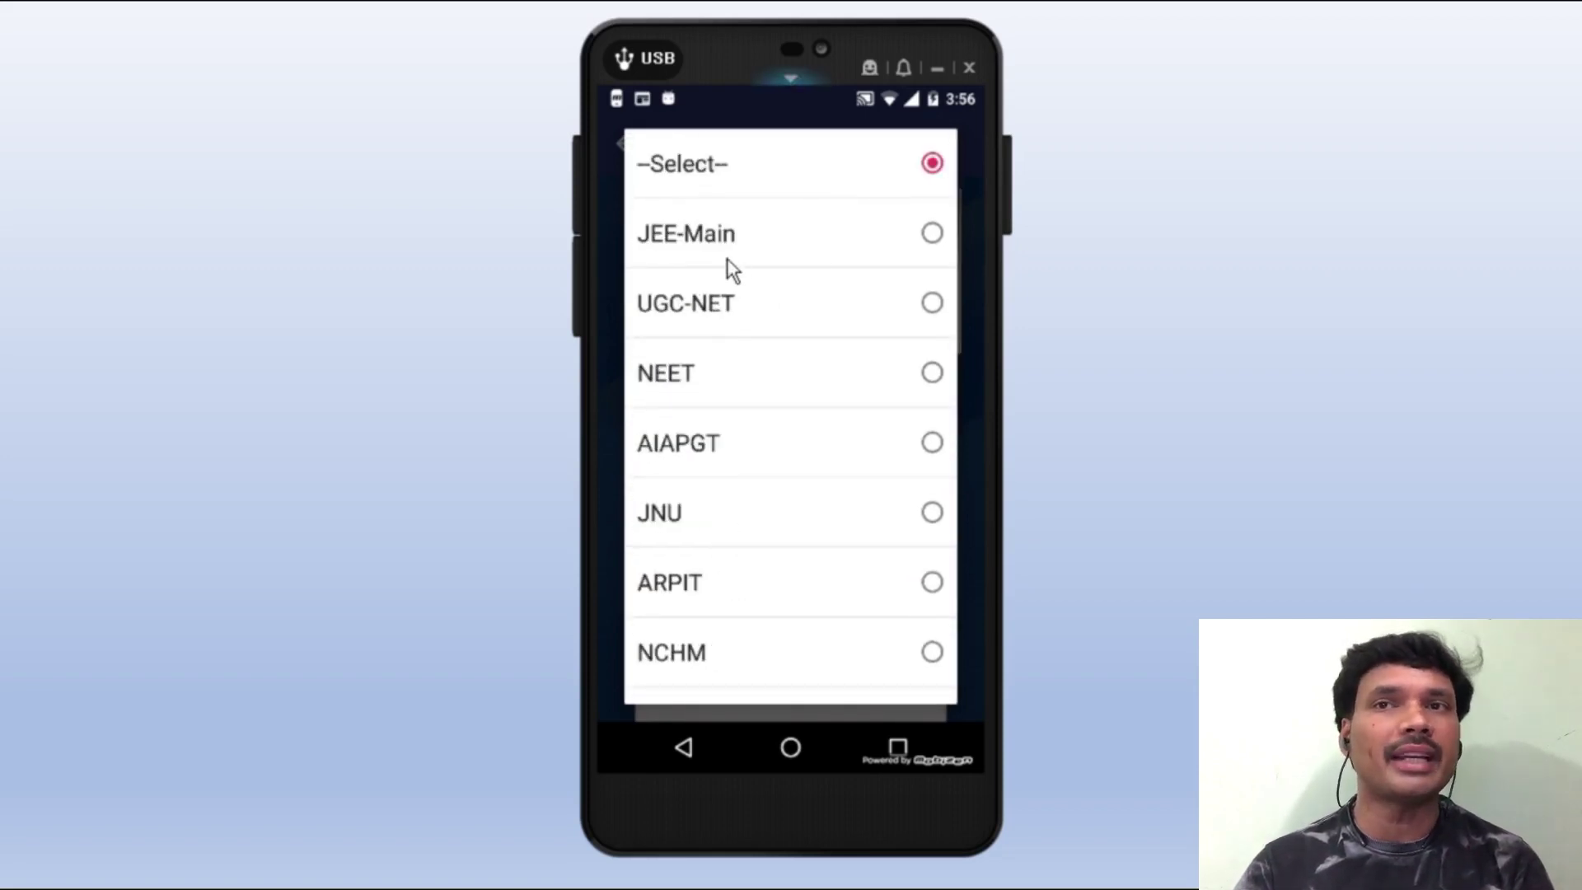
pyautogui.click(914, 254)
pyautogui.scroll(-2, 812, 461)
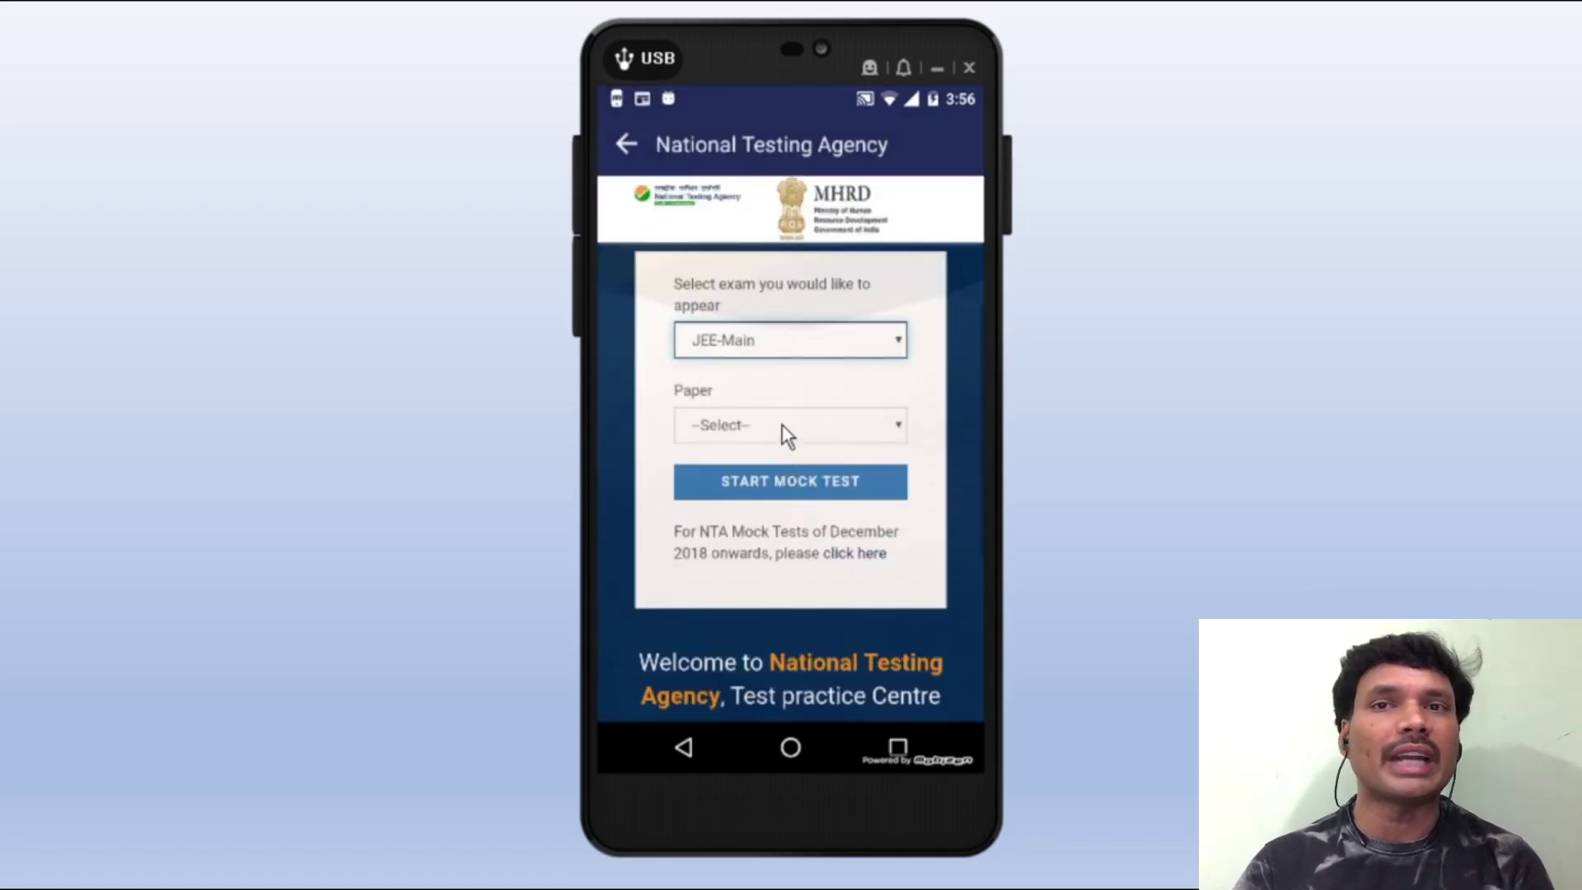
pyautogui.scroll(-2, 817, 511)
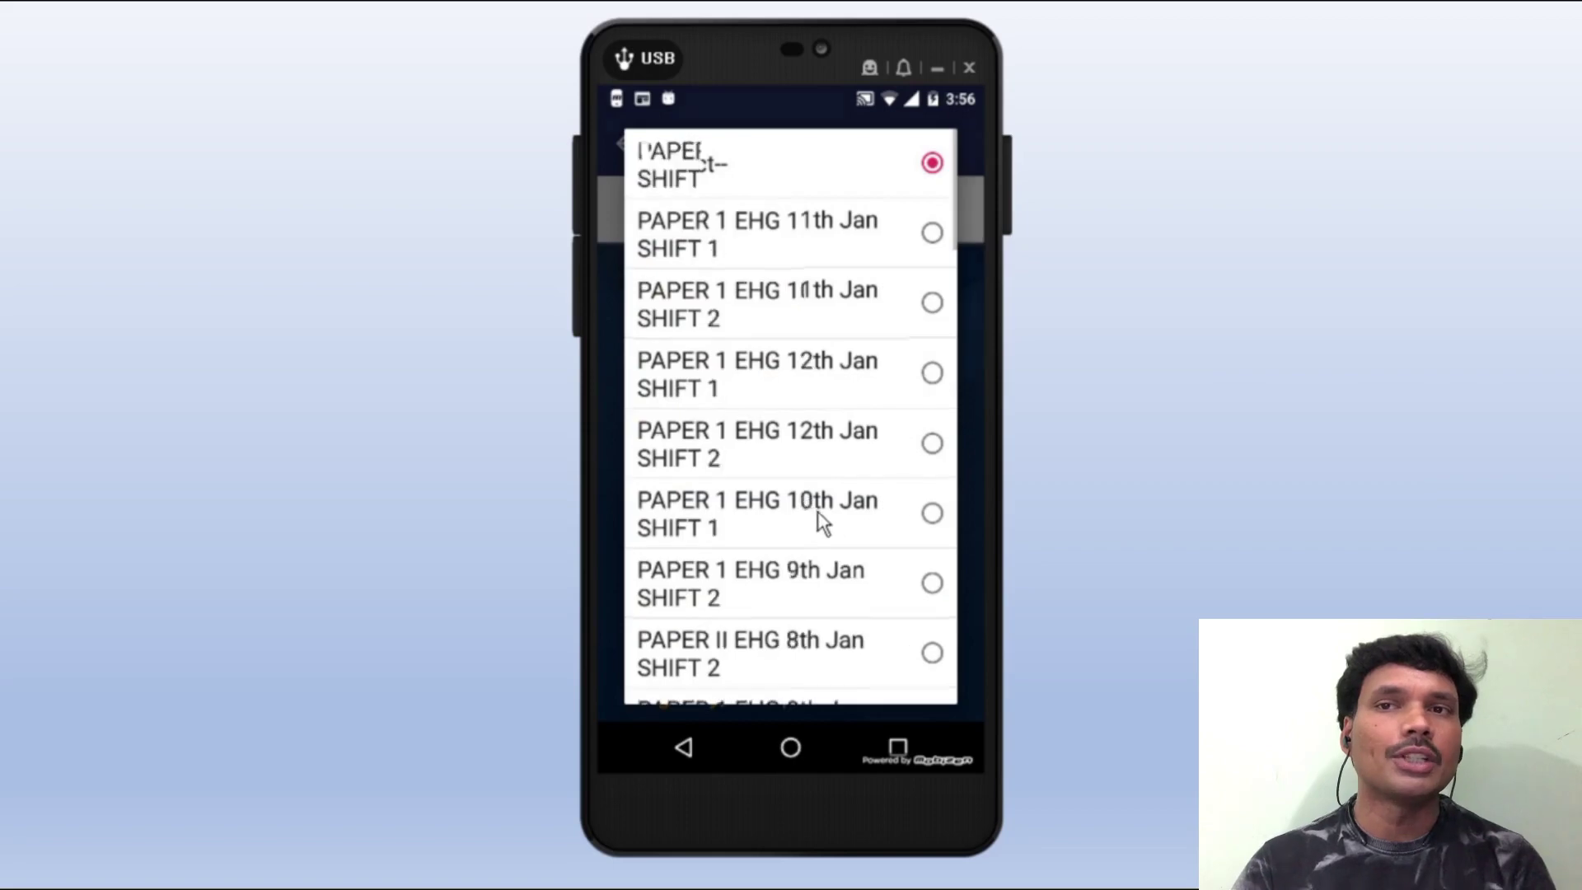
pyautogui.click(932, 515)
pyautogui.click(739, 489)
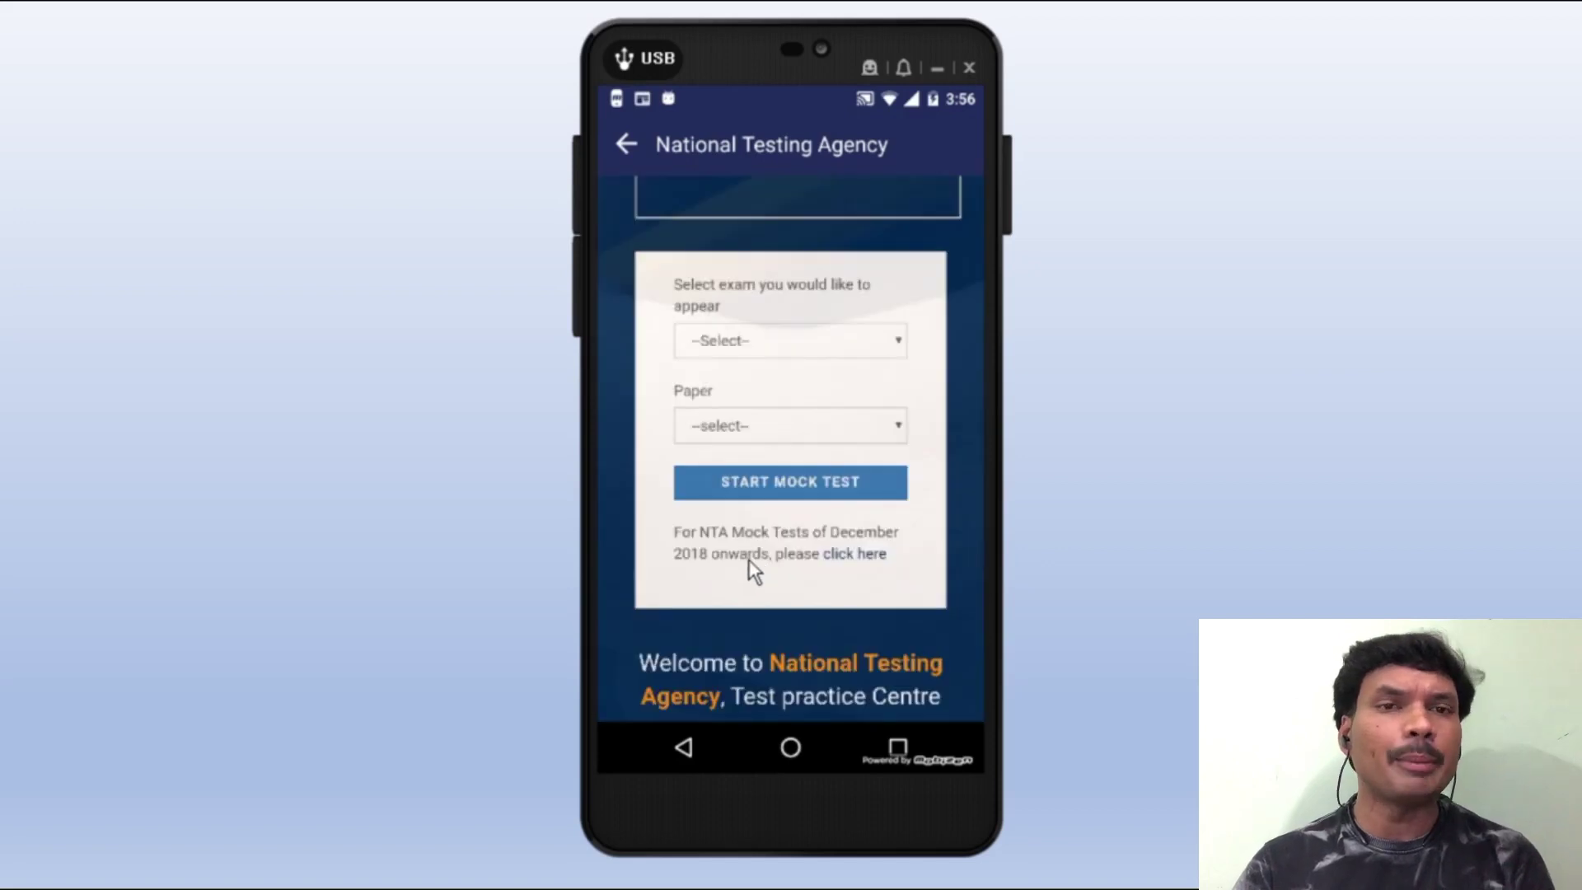
pyautogui.scroll(-1, 763, 558)
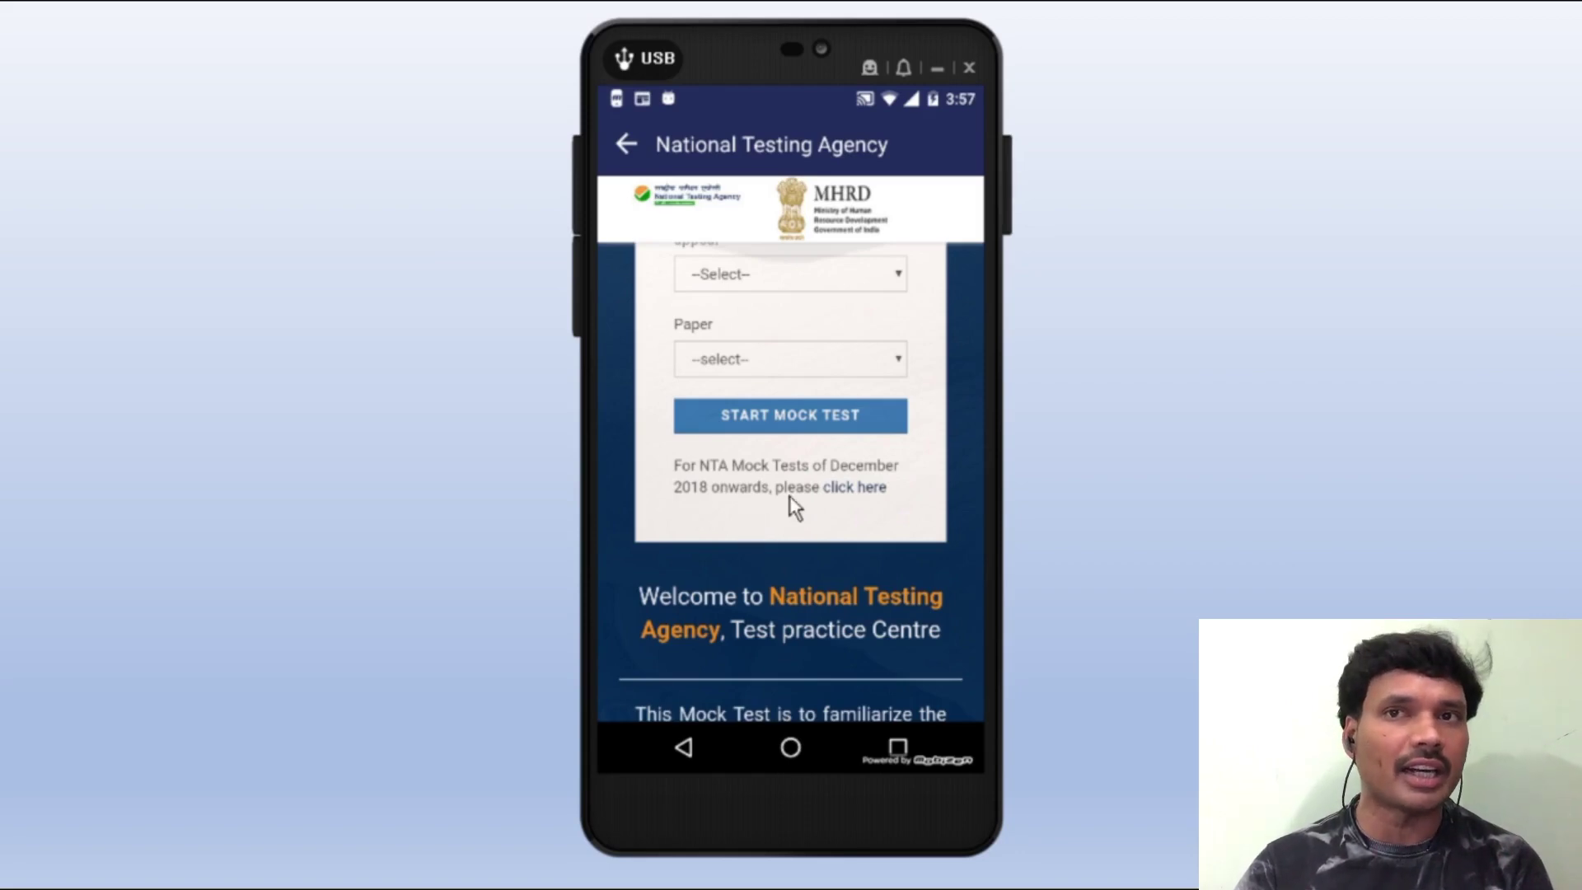
# - Follow the 'click here' link to the Test Practice Centre for December 2018 onward tests
pyautogui.click(853, 488)
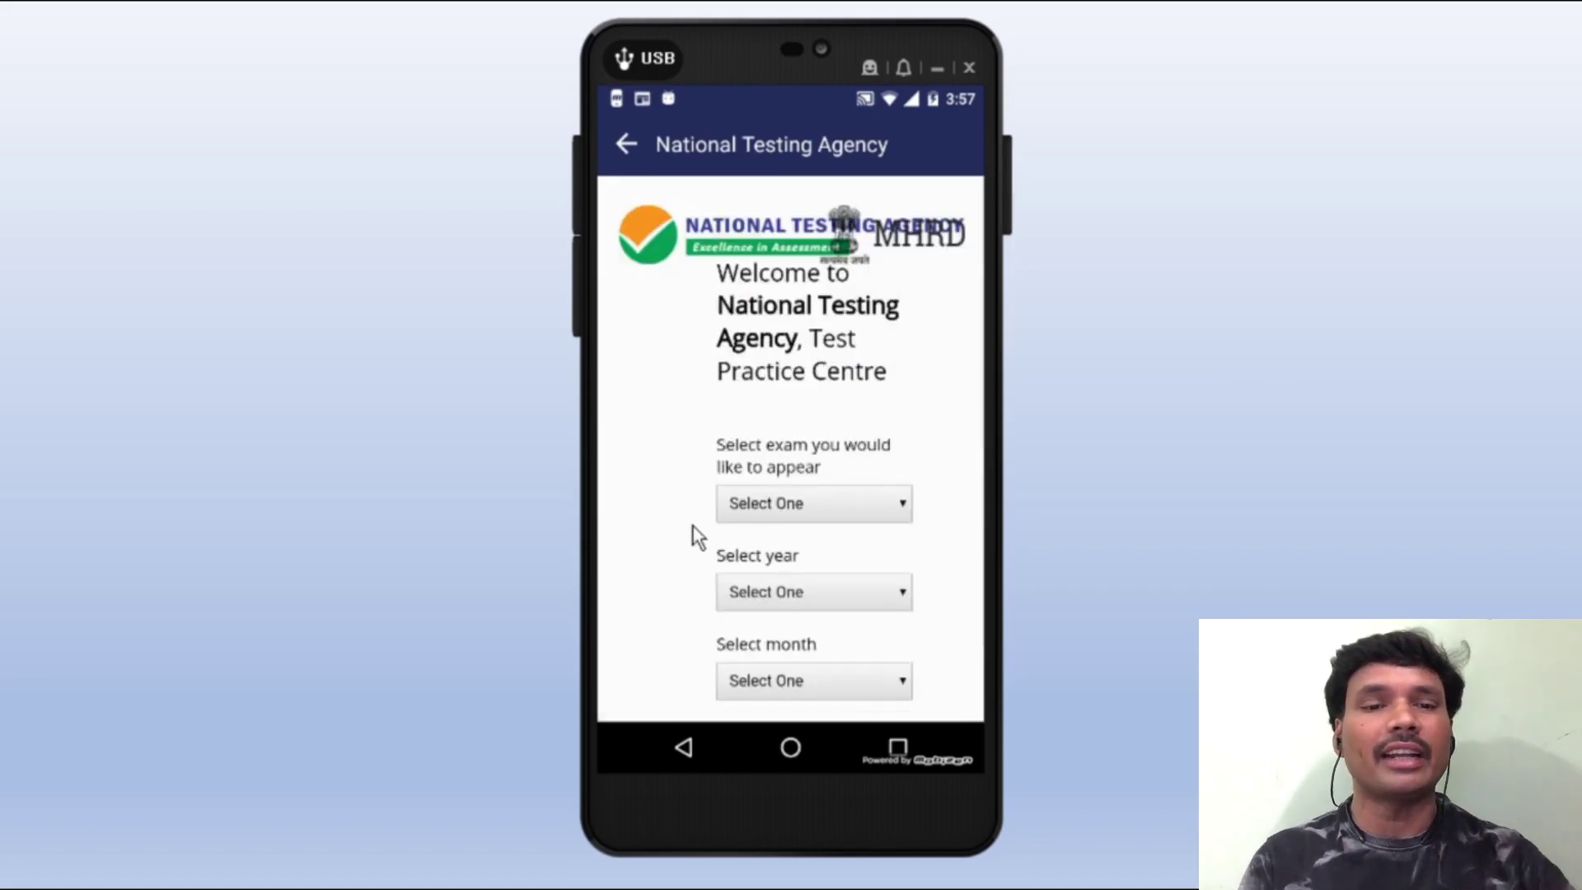
pyautogui.scroll(-3, 677, 527)
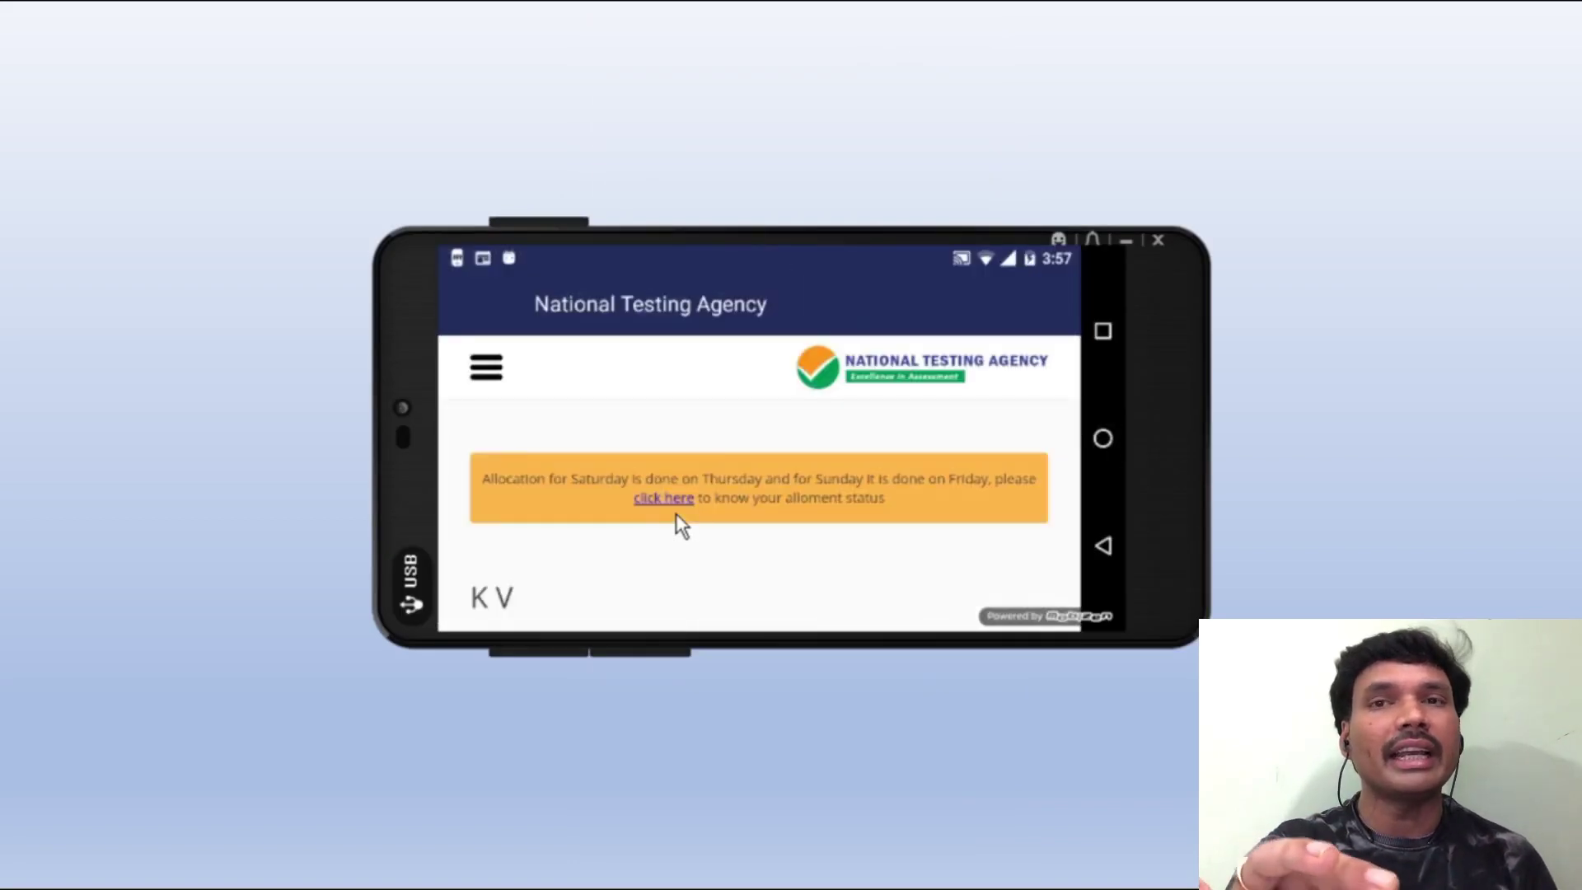
# - Return to the Online Test page and open the Test Practice Centre
pyautogui.scroll(-5, 675, 516)
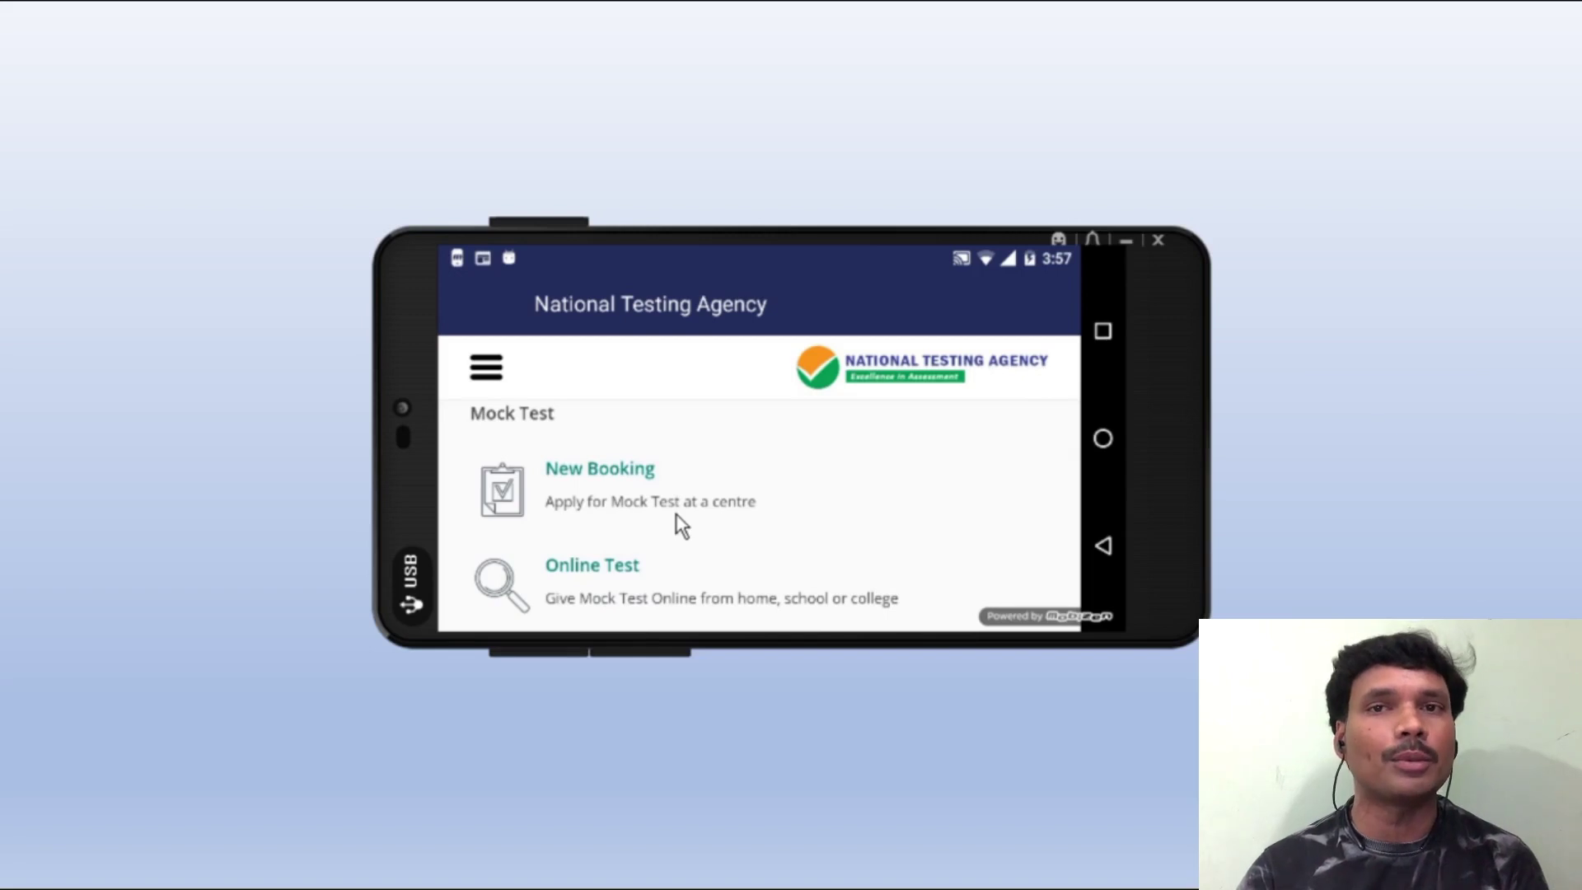
pyautogui.scroll(-1, 600, 557)
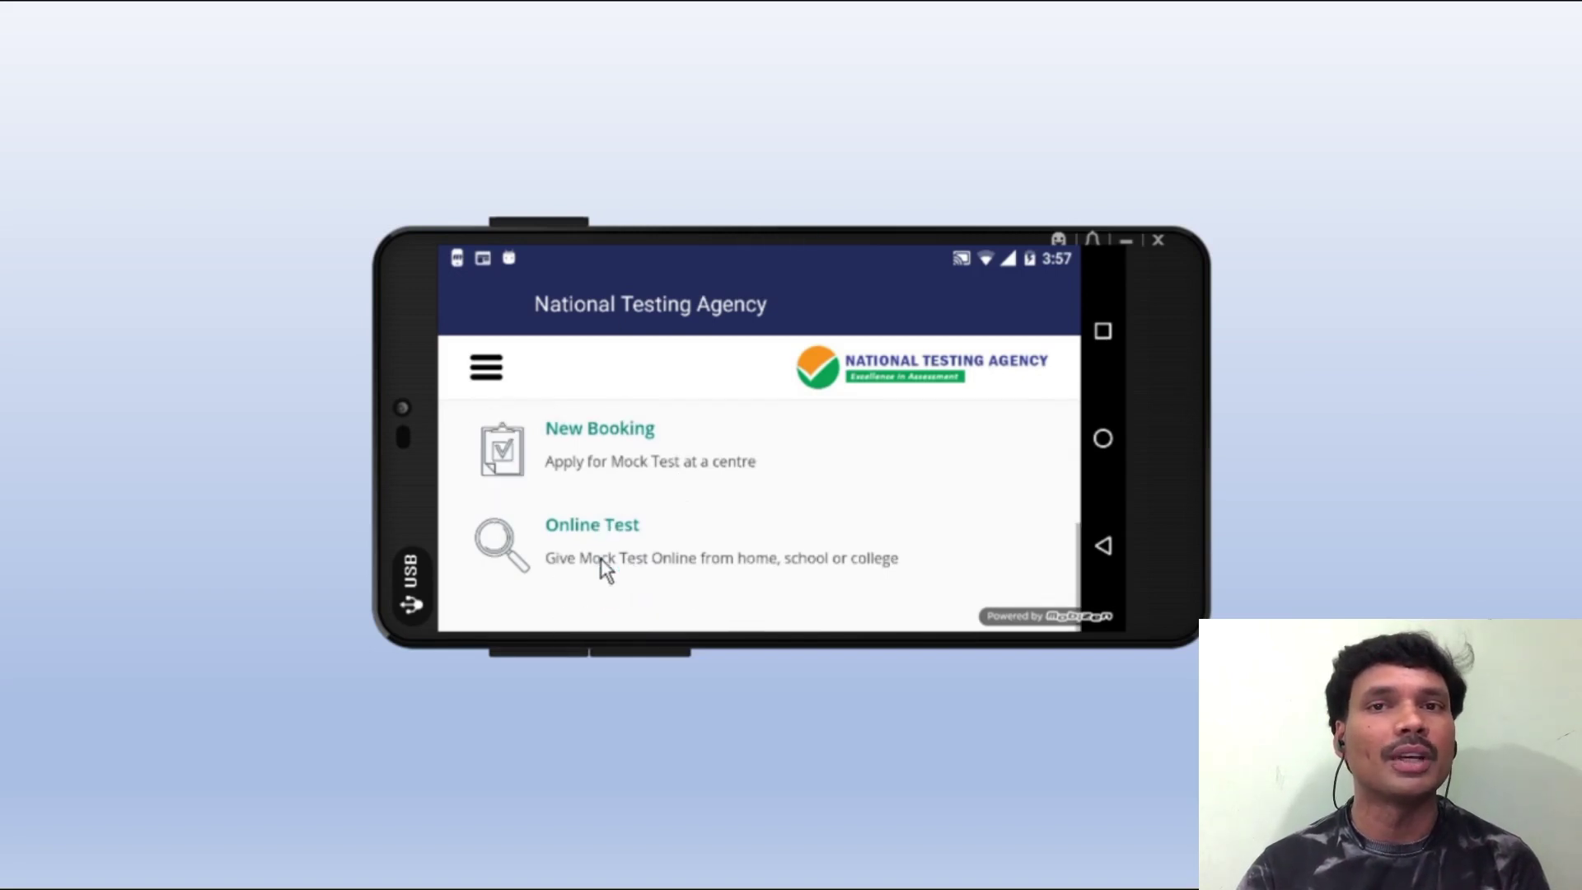
pyautogui.click(611, 530)
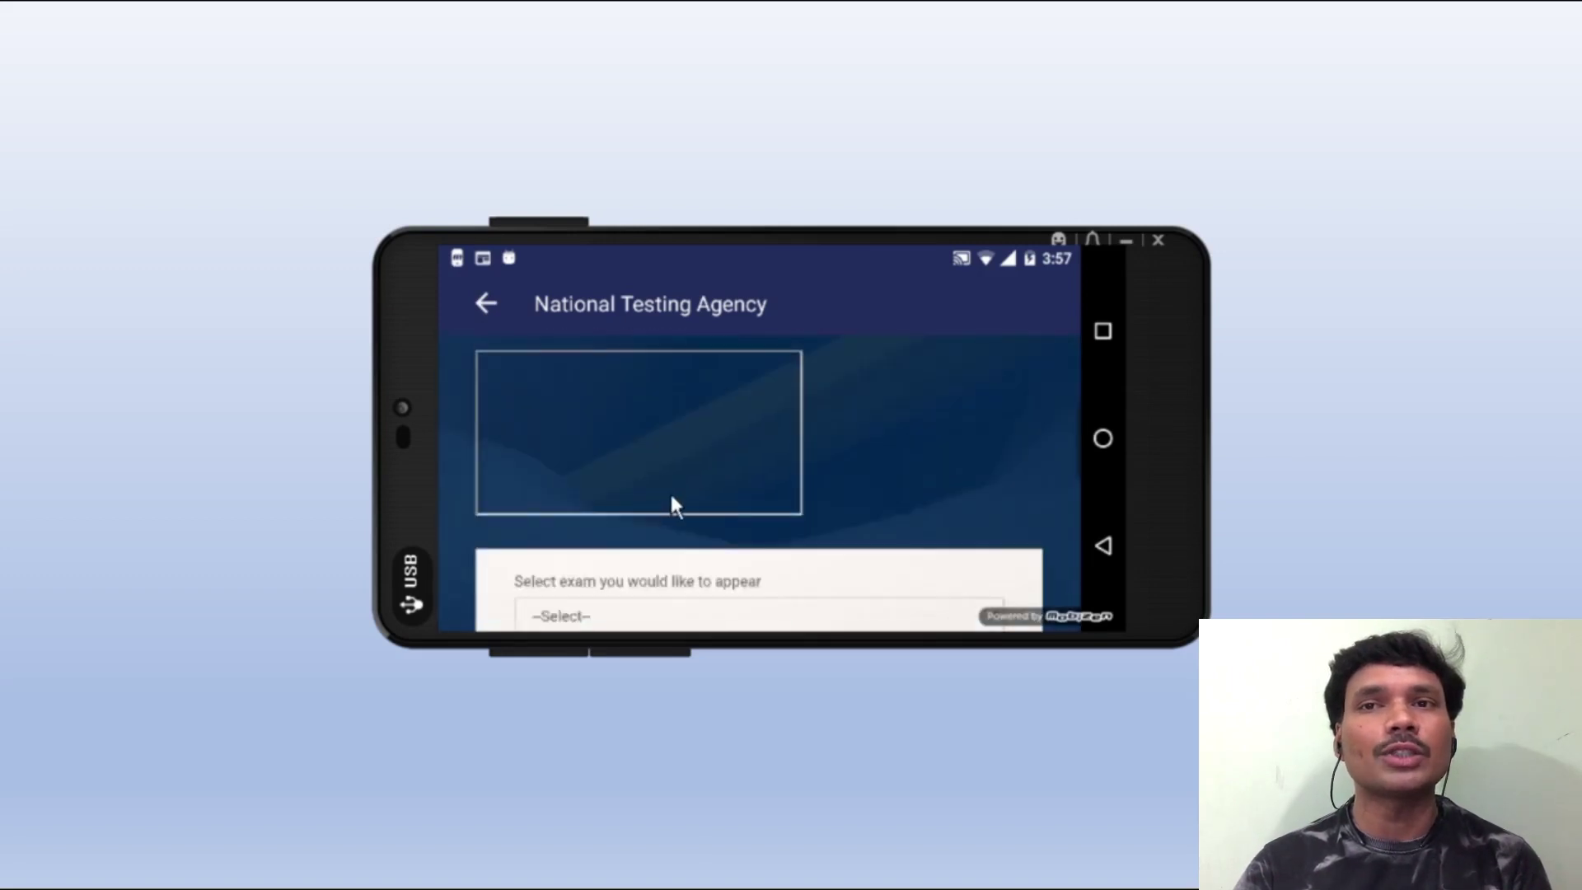
pyautogui.scroll(-2, 677, 499)
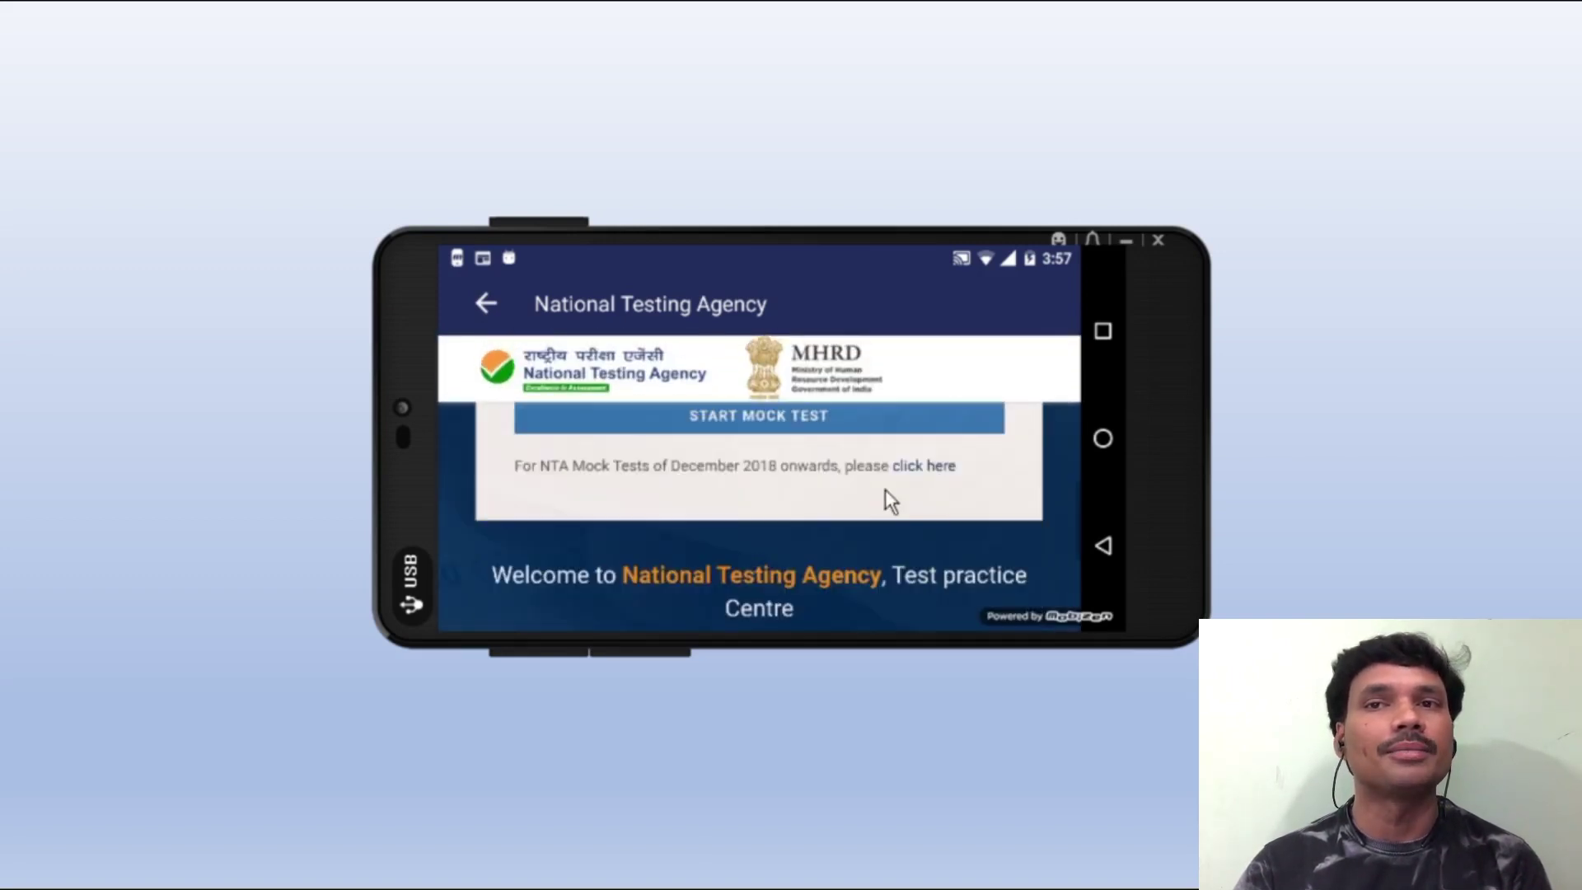
pyautogui.click(936, 467)
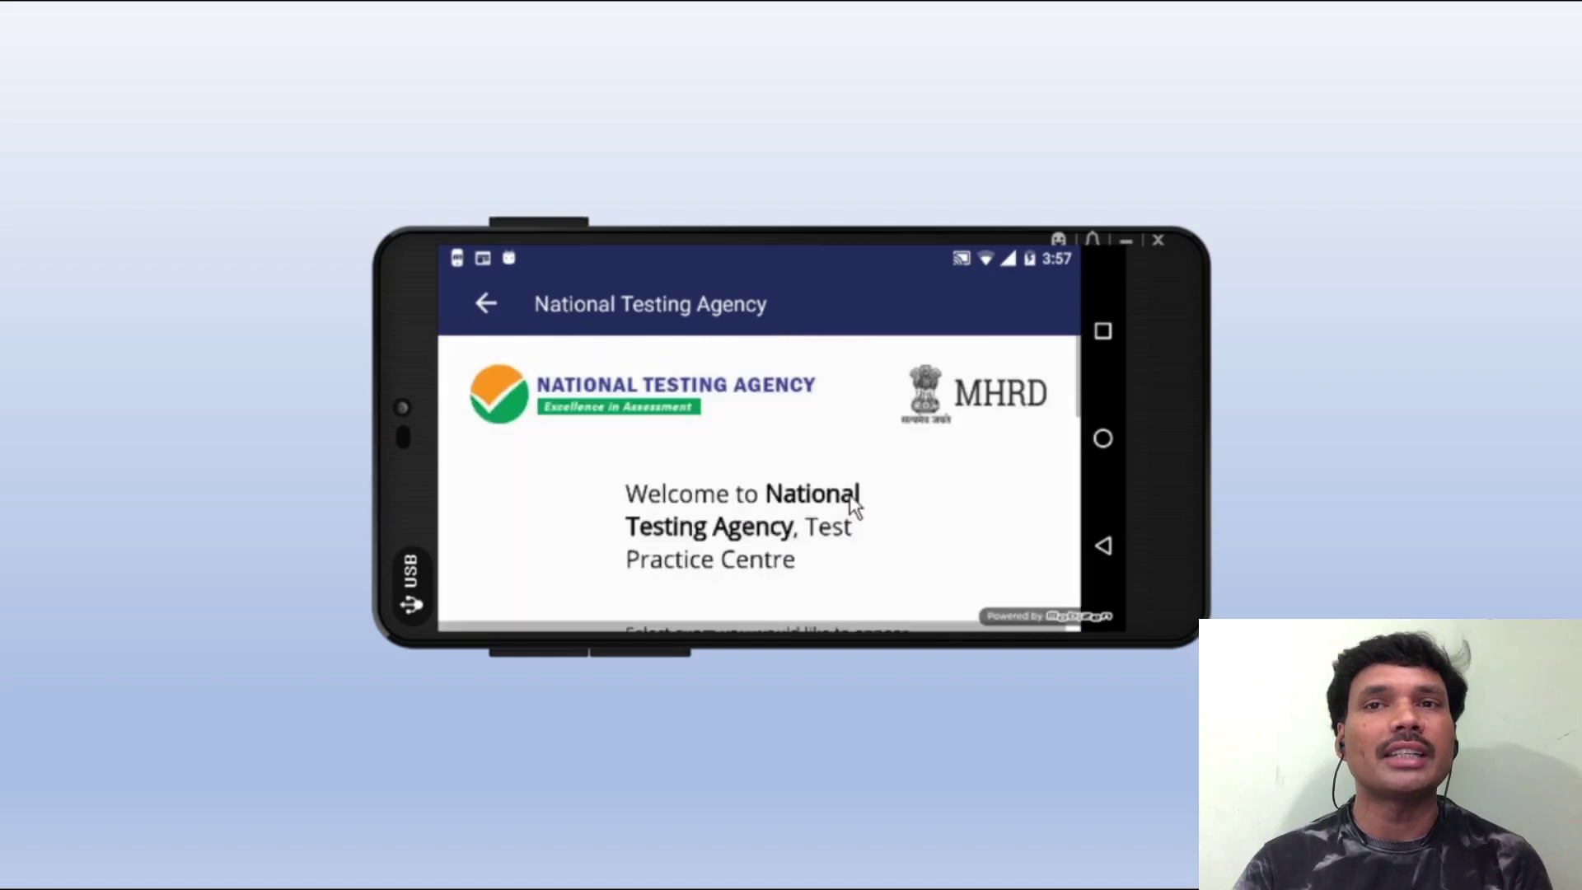
pyautogui.scroll(-4, 749, 511)
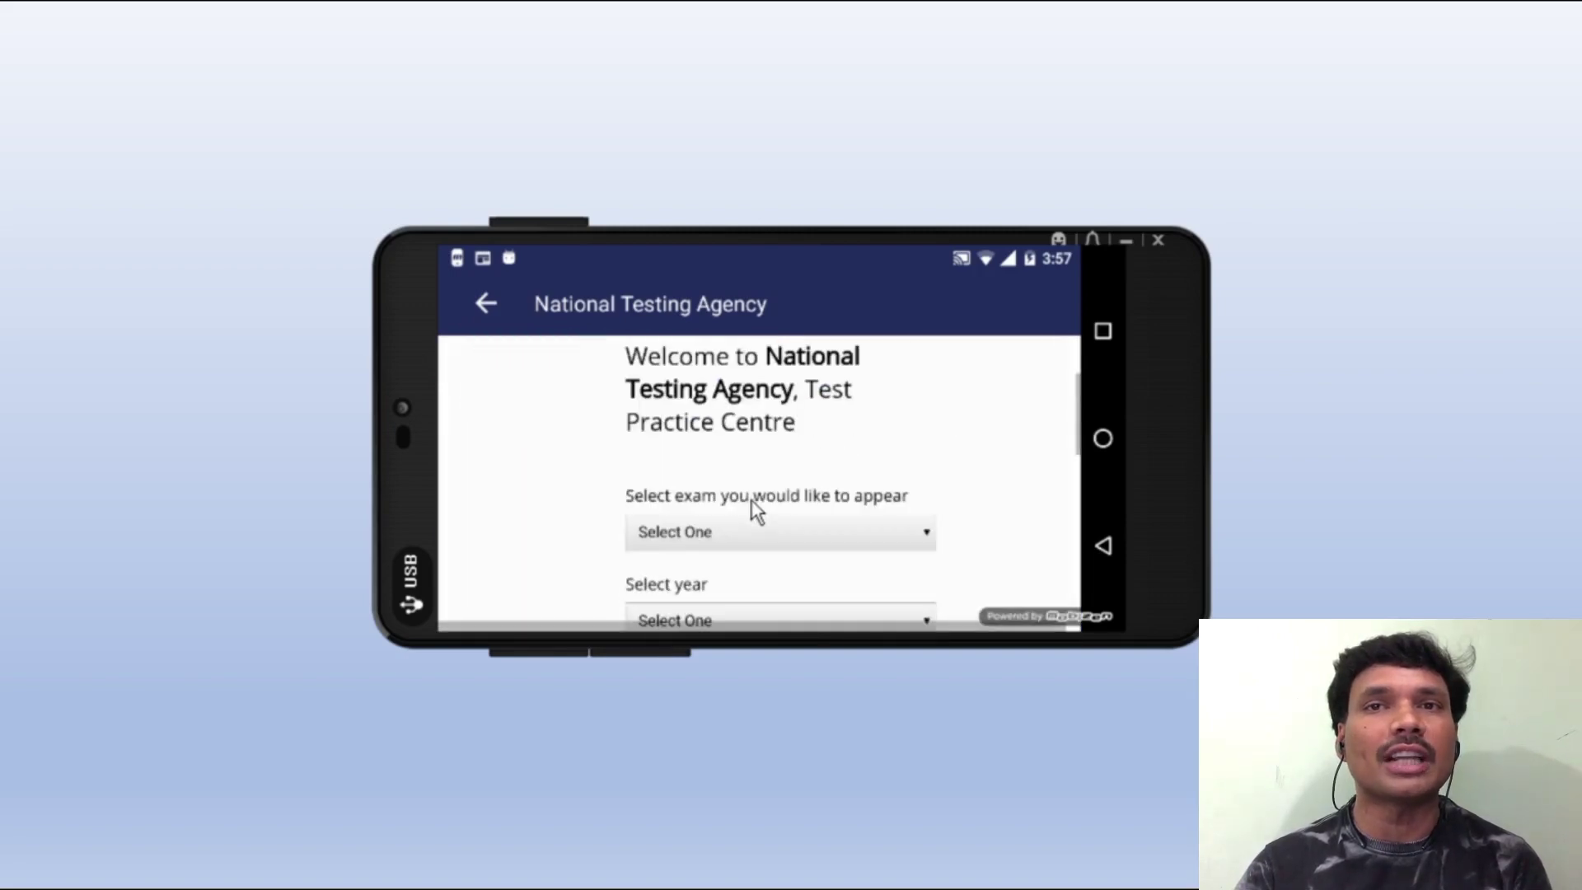
# - Select JEE-MAIN as the exam, 2019 as the year and JANUARY as the month
pyautogui.click(747, 394)
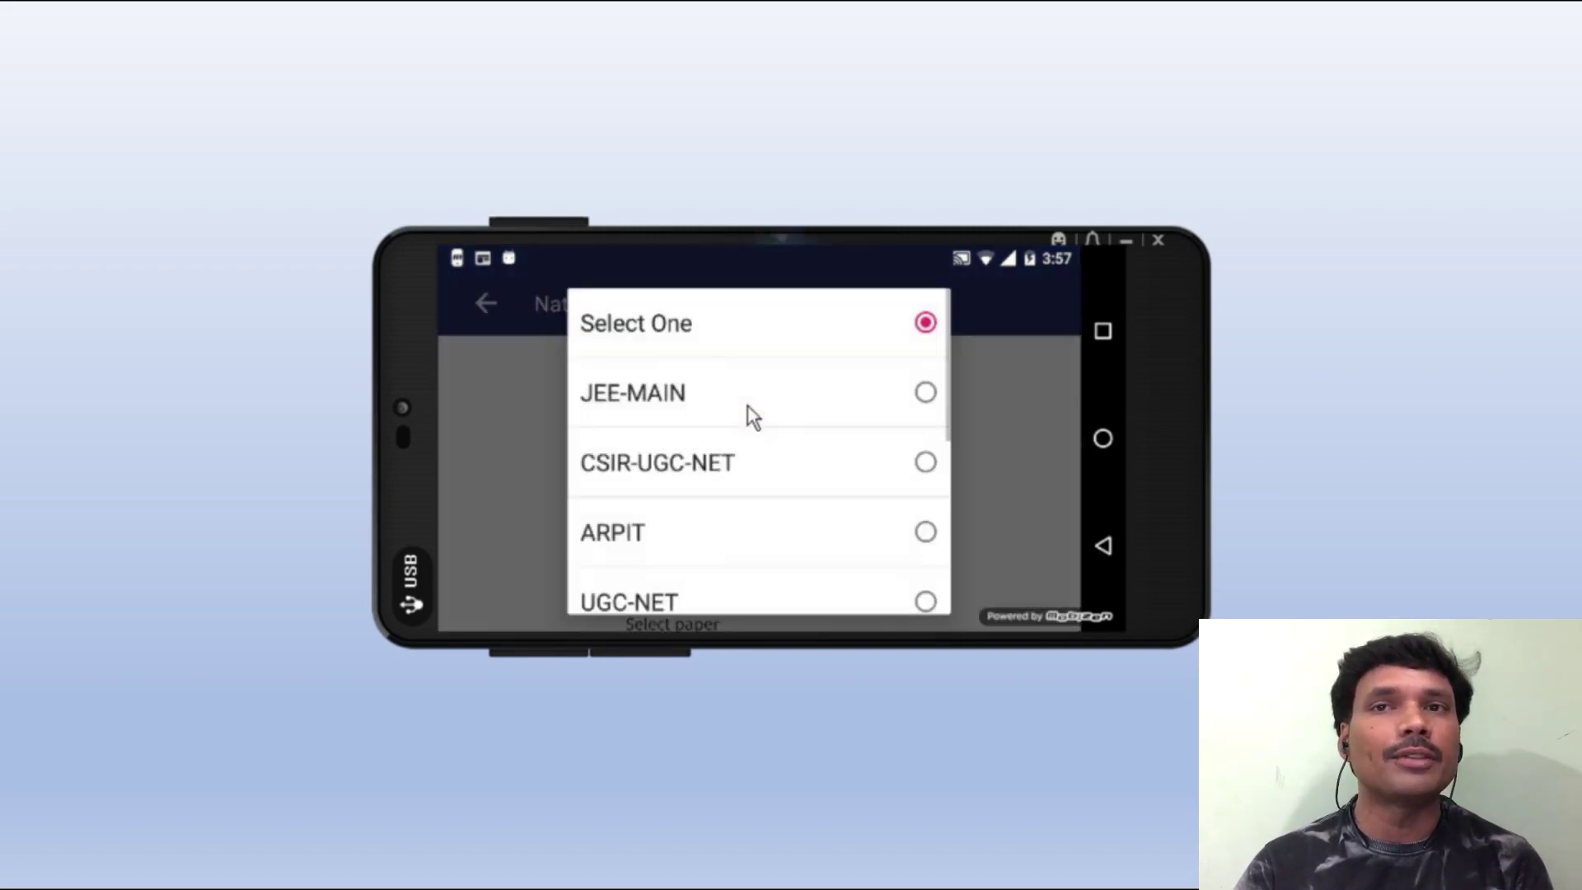
pyautogui.click(492, 399)
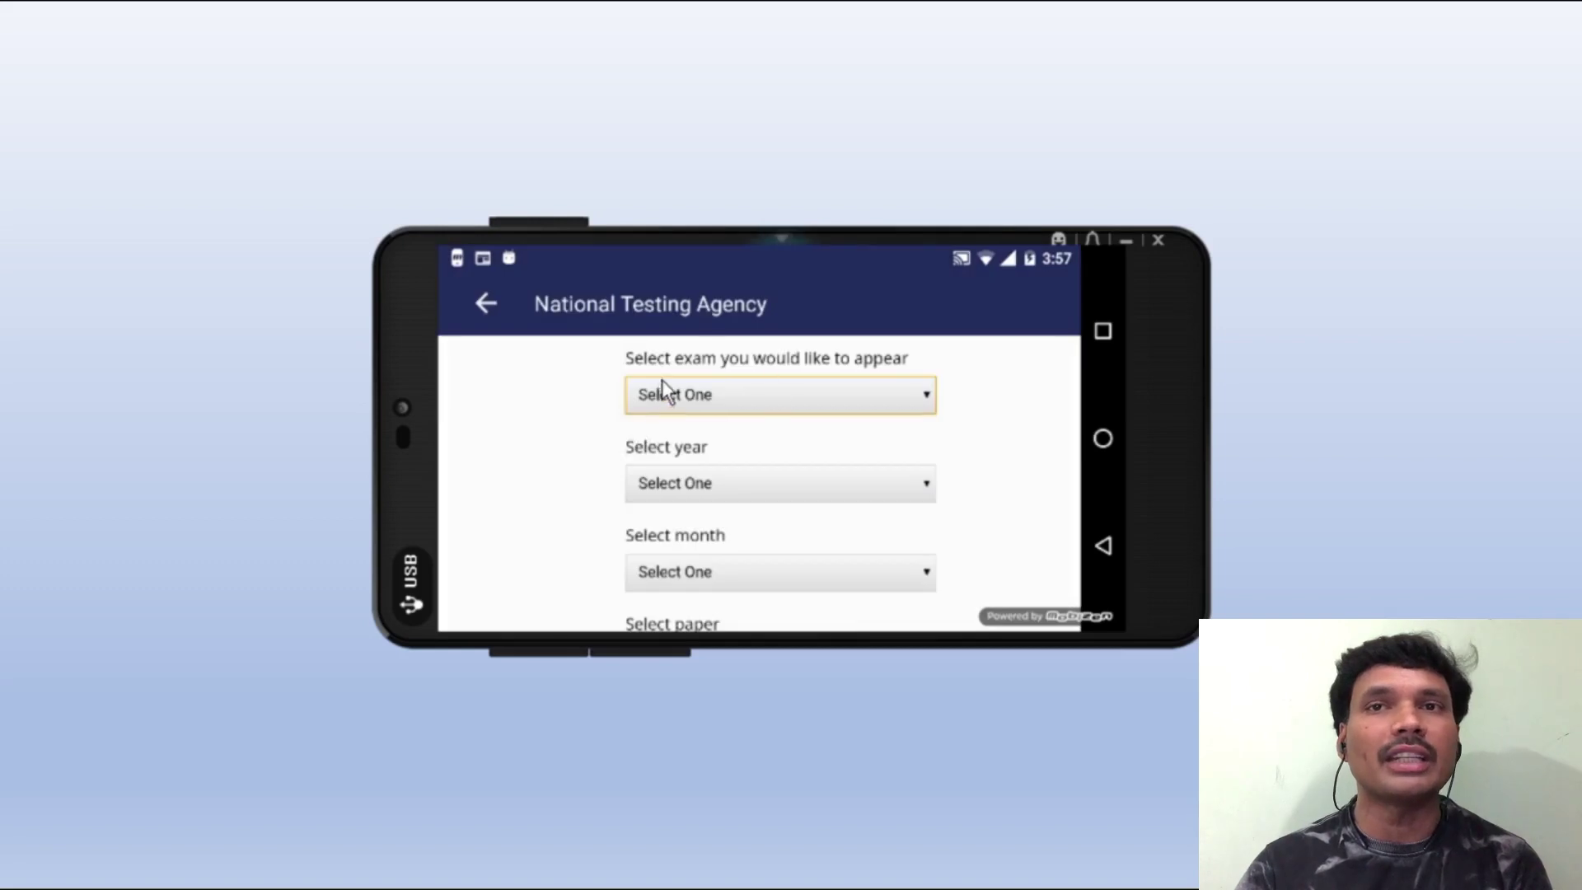
pyautogui.click(778, 396)
pyautogui.click(726, 404)
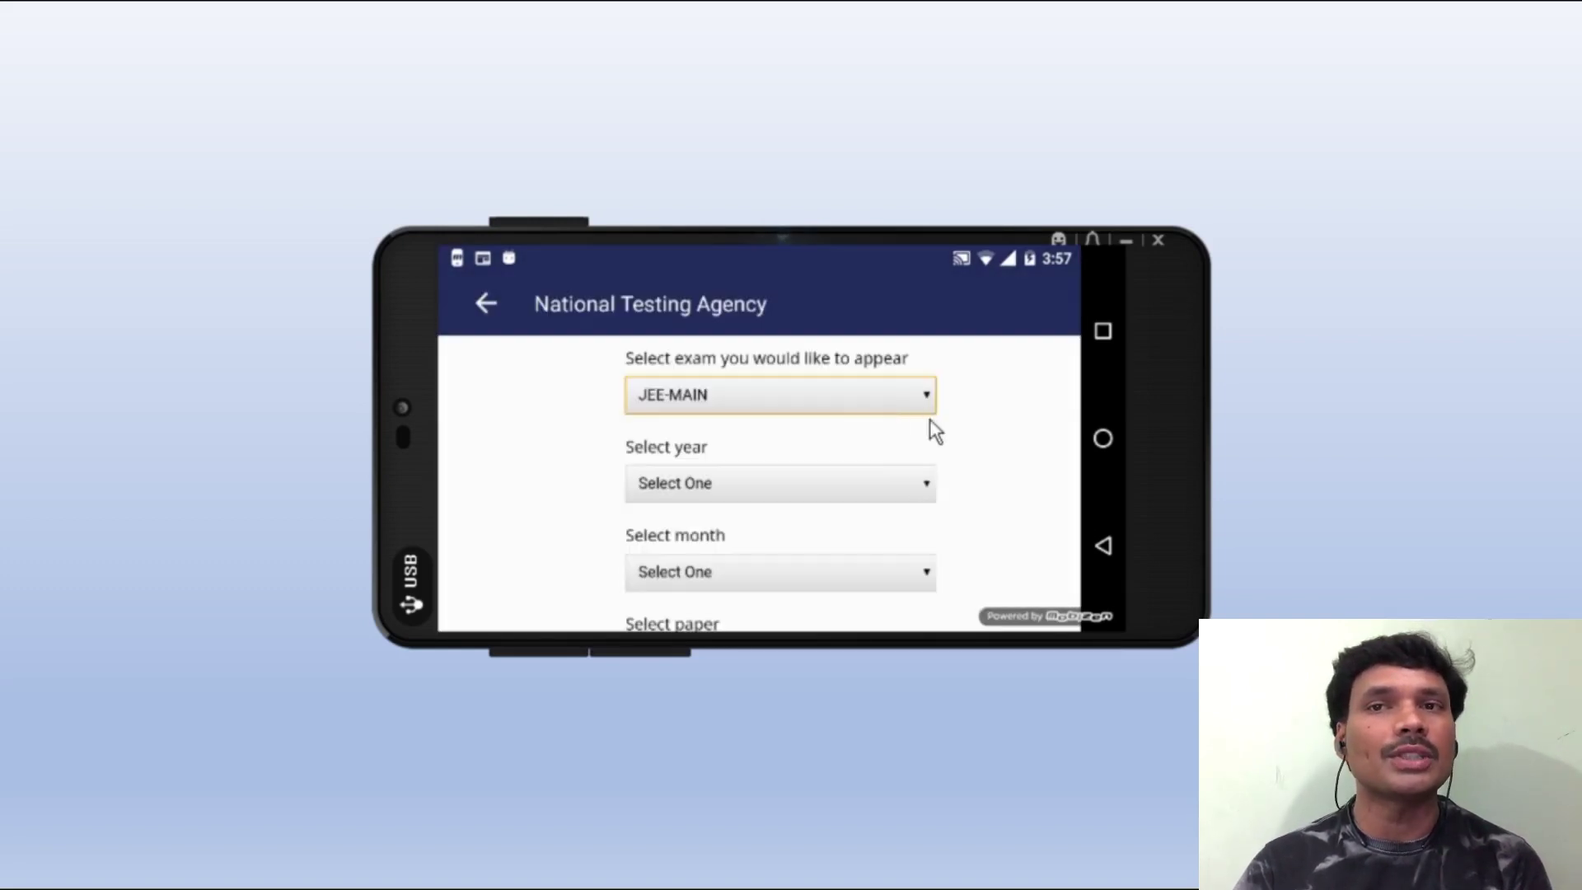
pyautogui.click(768, 478)
pyautogui.click(674, 452)
pyautogui.scroll(-1, 888, 466)
pyautogui.click(744, 503)
pyautogui.click(659, 462)
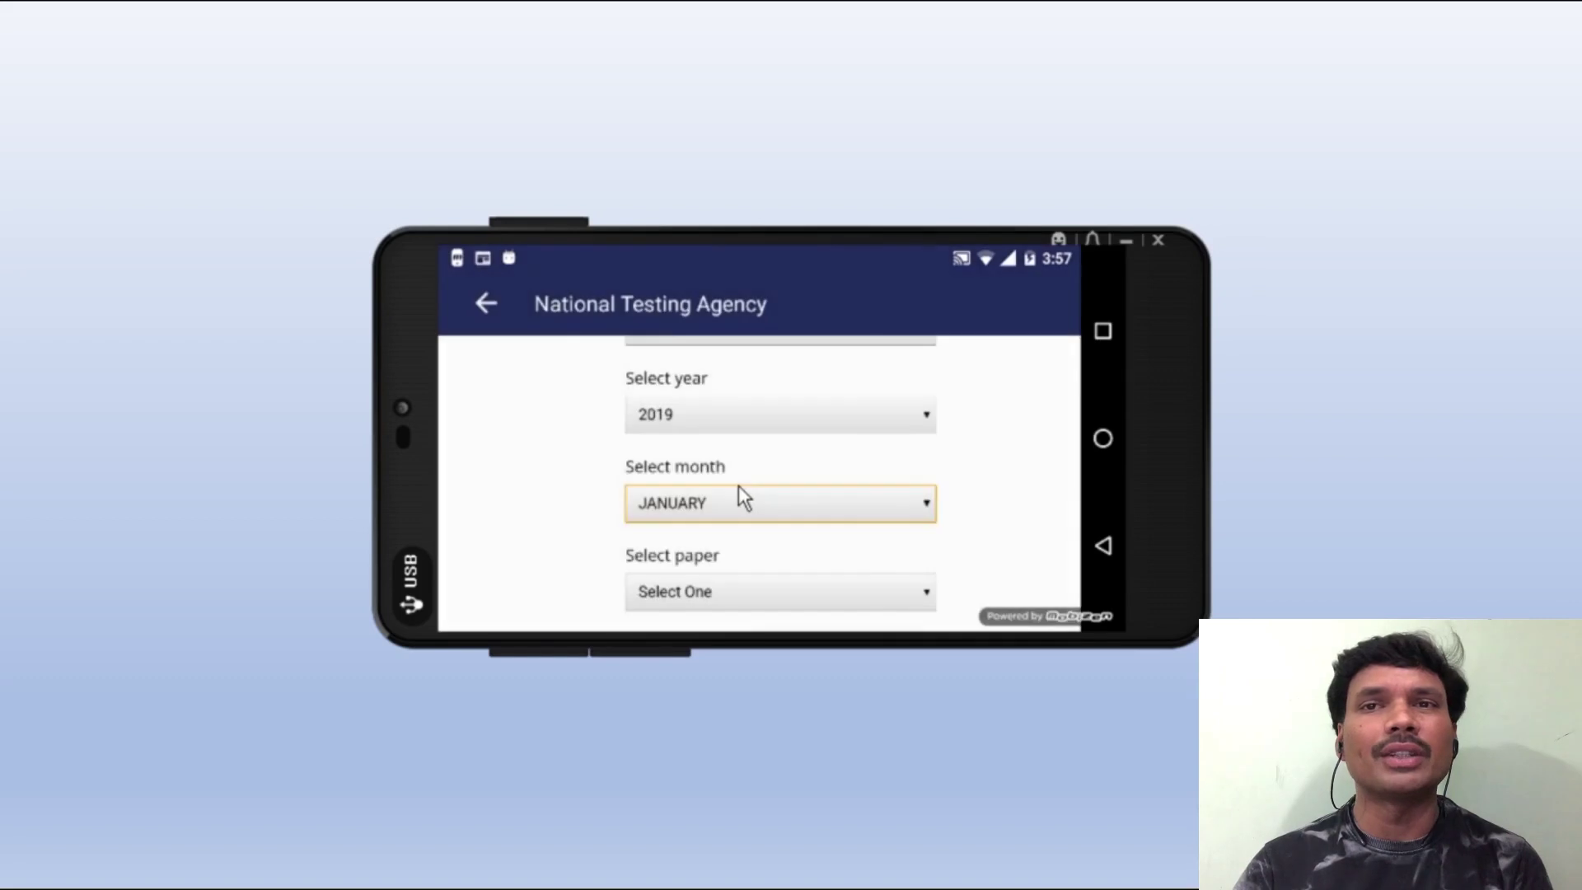
pyautogui.scroll(-1, 738, 486)
# - Pick PAPER 1 EHG 12th Jan SHIFT 2 in ENGLISH and submit to reach the instructions
pyautogui.click(717, 522)
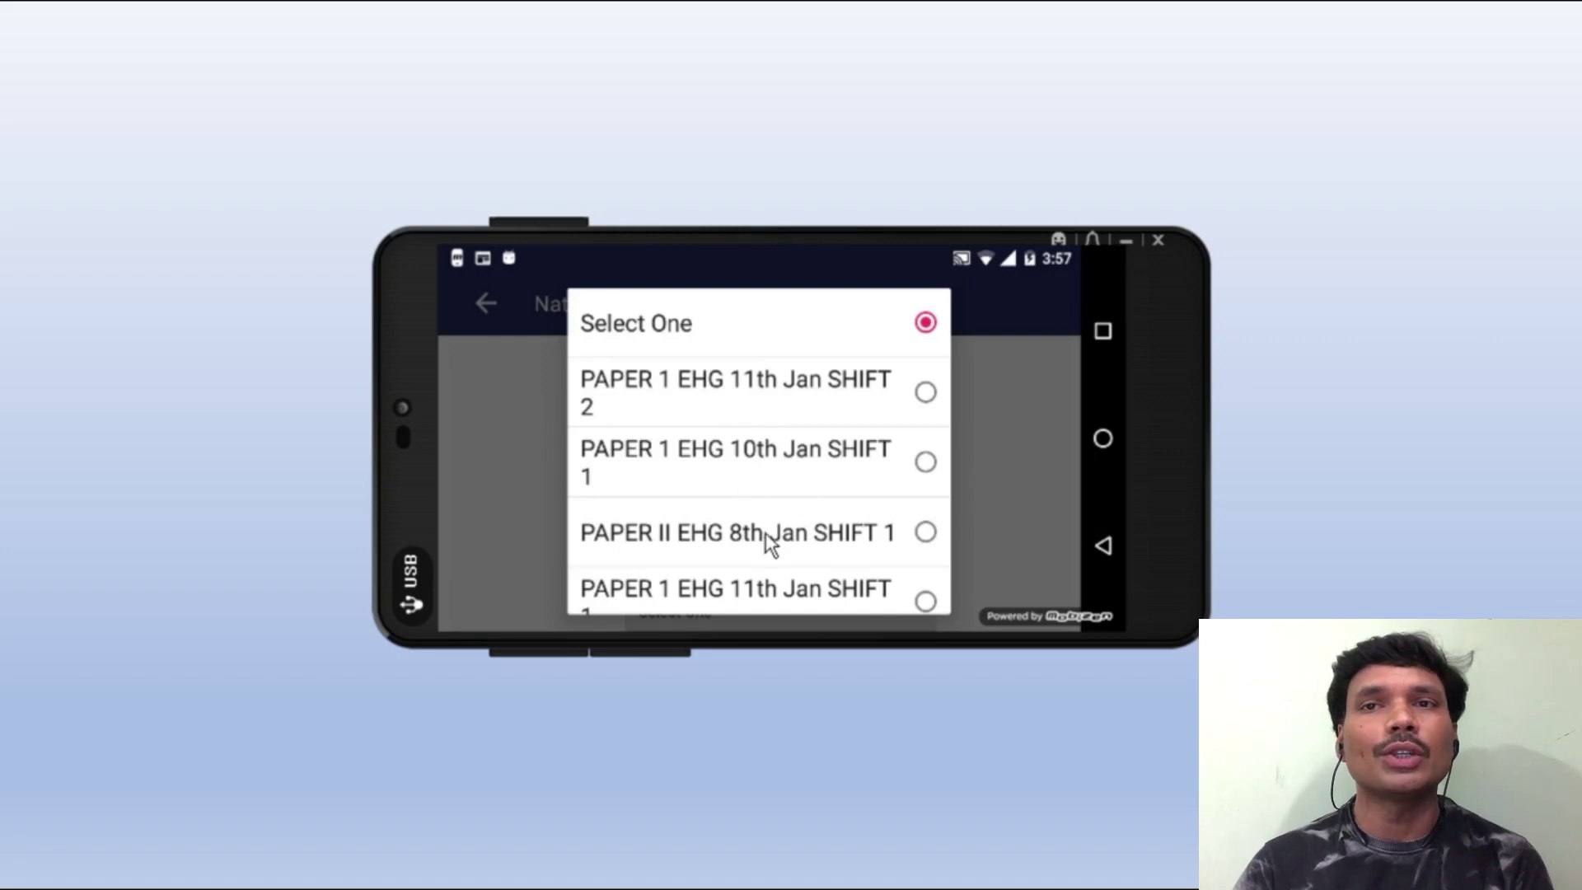
pyautogui.scroll(-4, 765, 534)
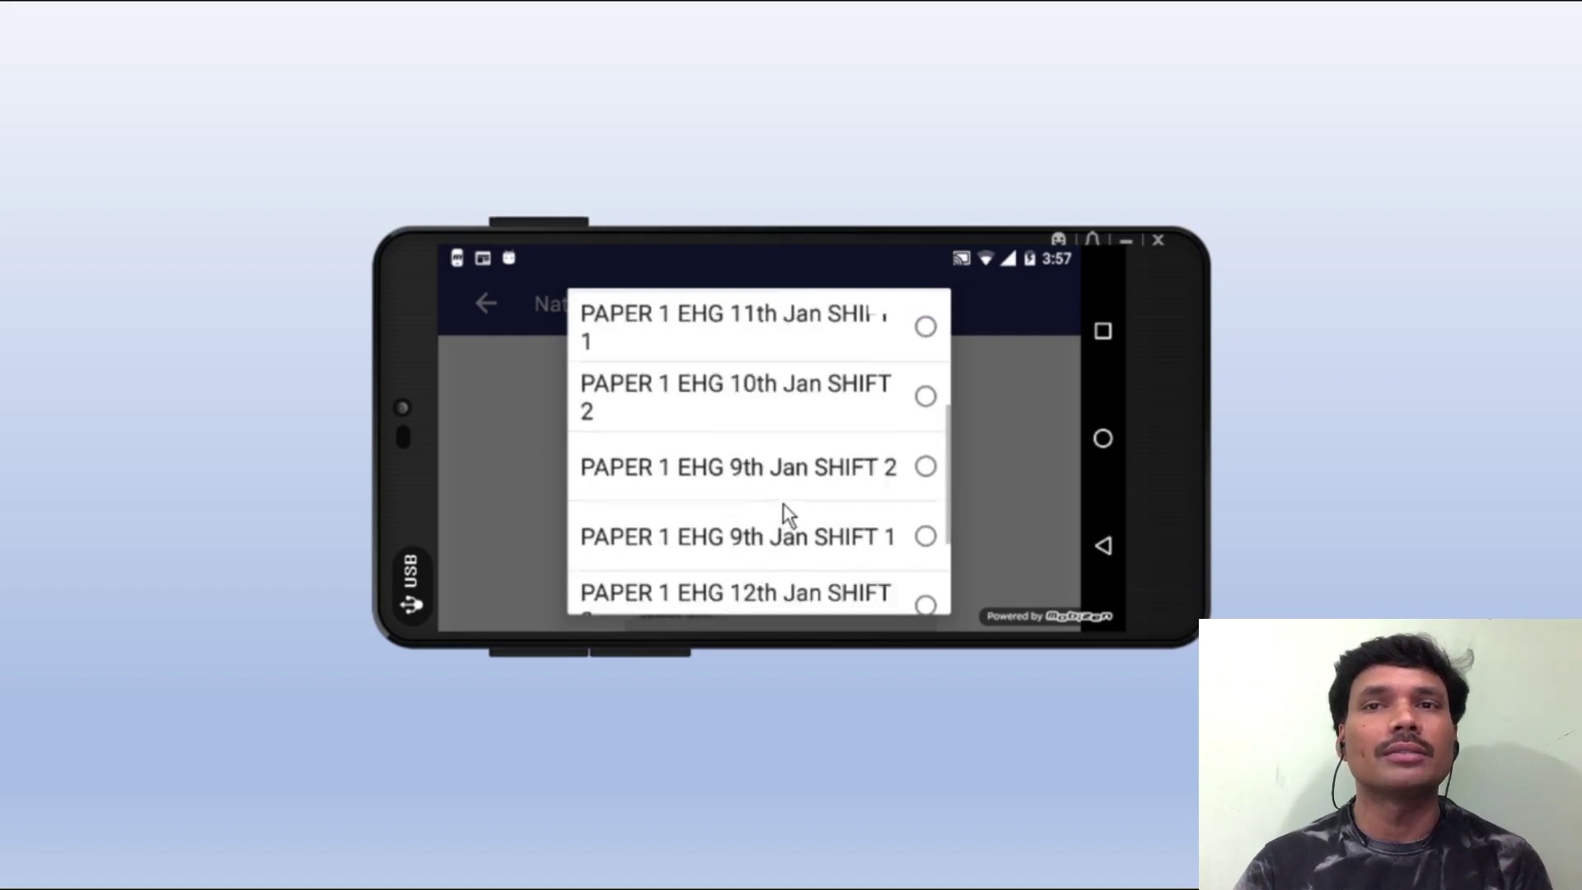
pyautogui.scroll(-2, 783, 502)
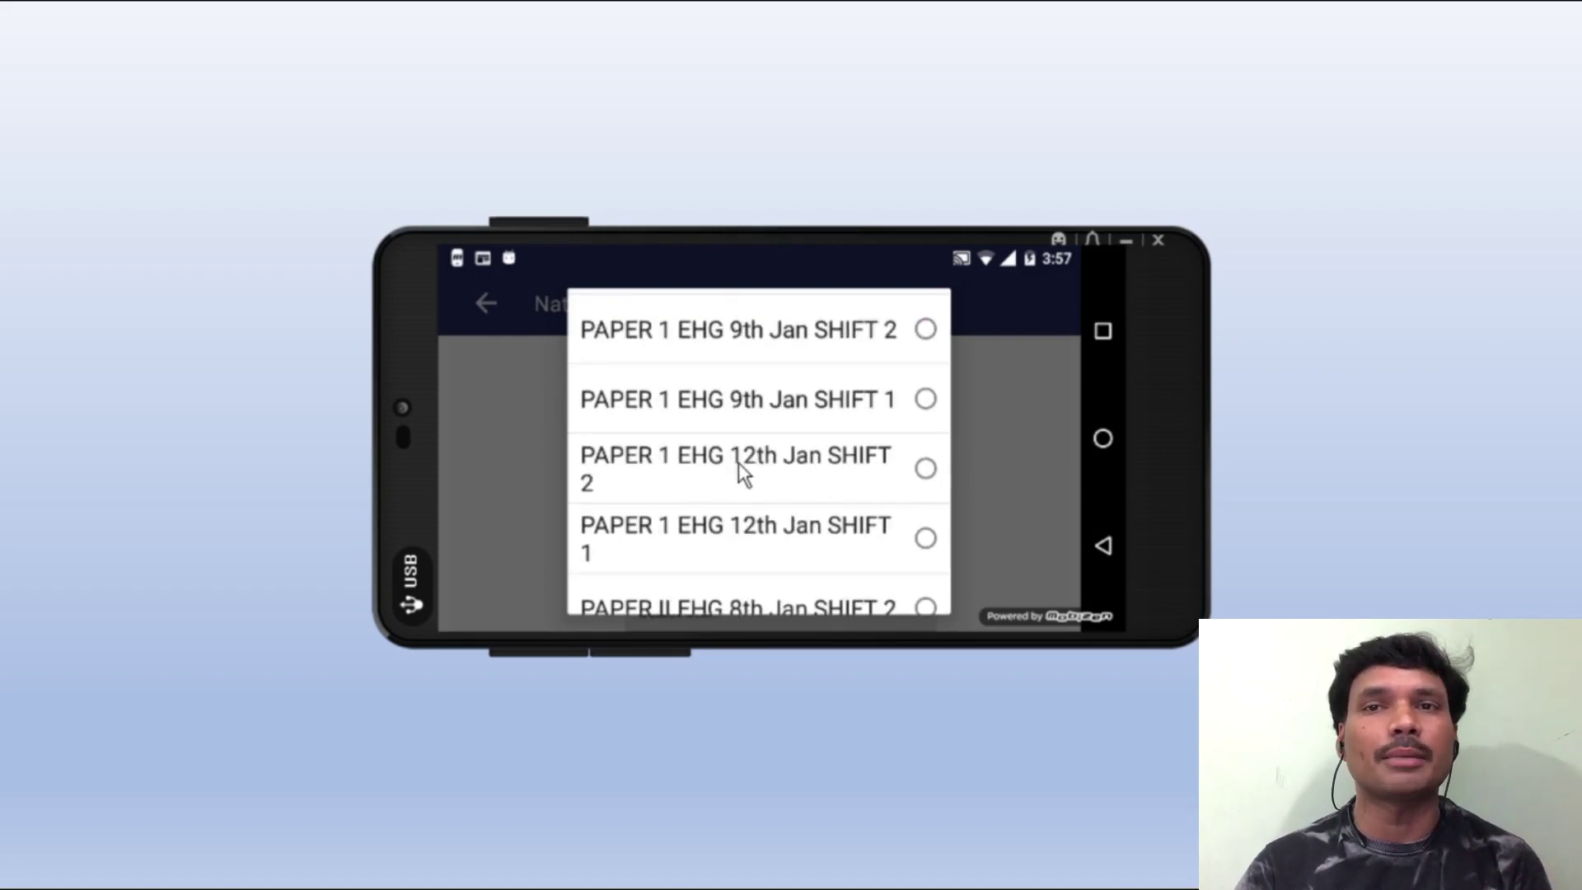
pyautogui.click(738, 462)
pyautogui.scroll(-1, 587, 542)
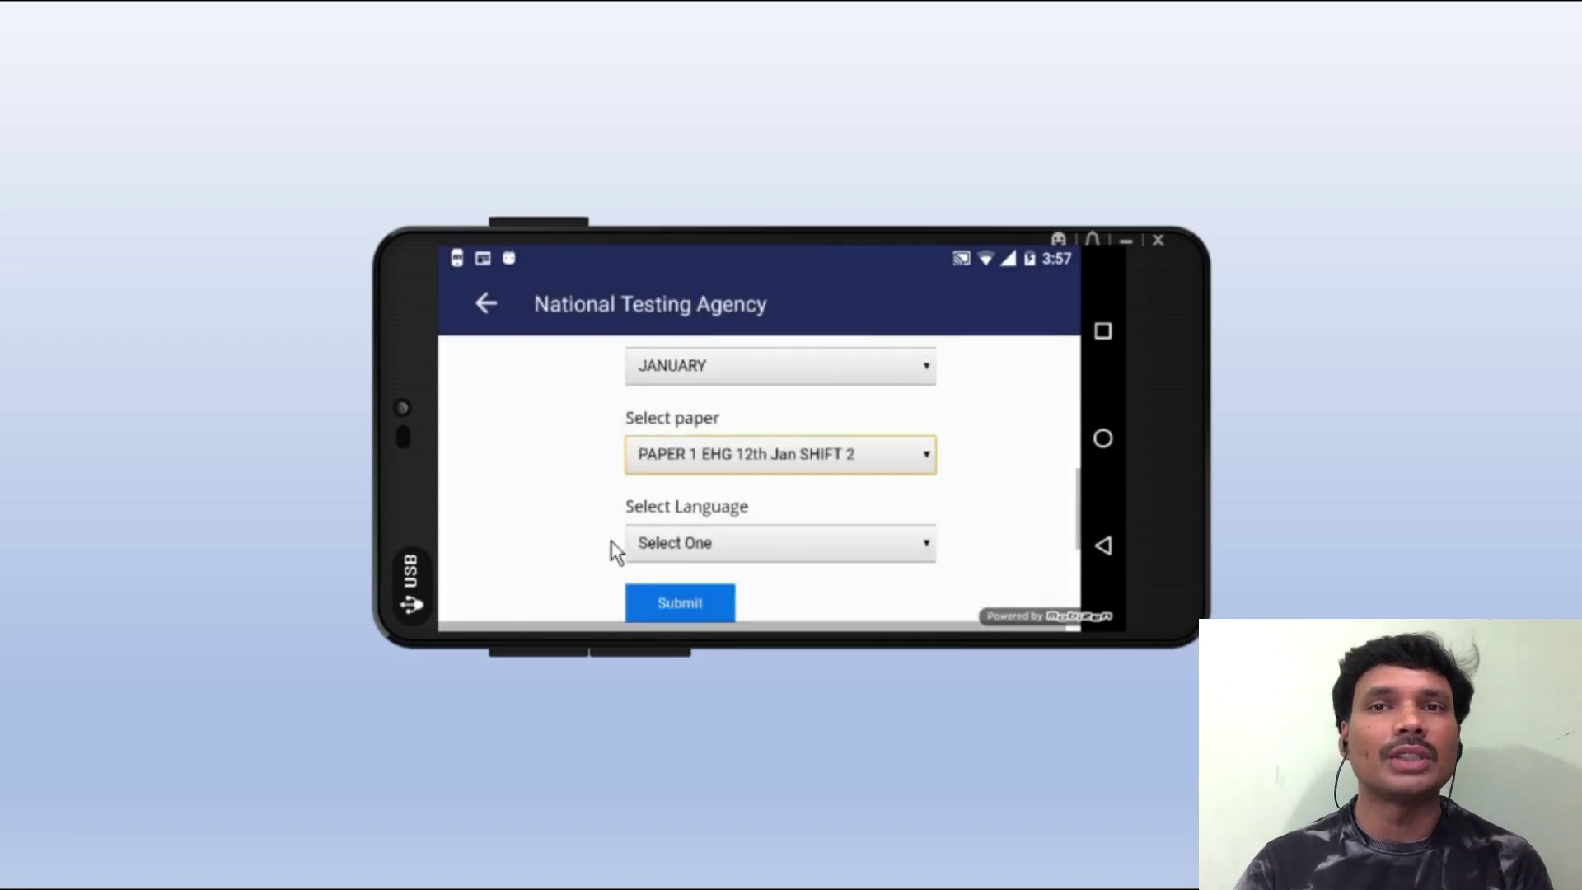
pyautogui.click(694, 541)
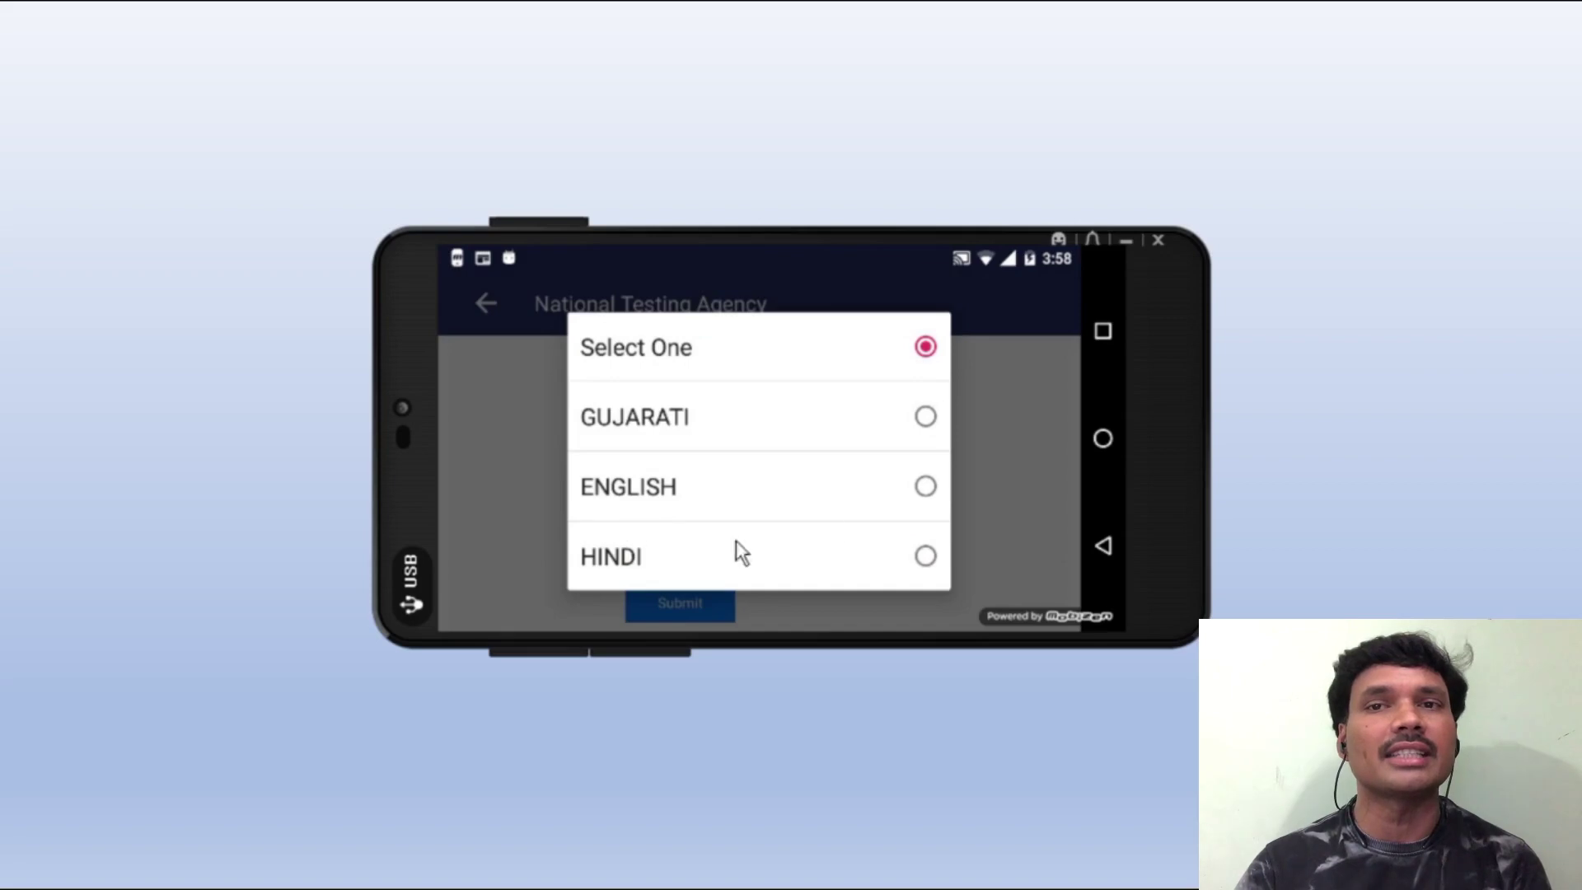
pyautogui.click(926, 487)
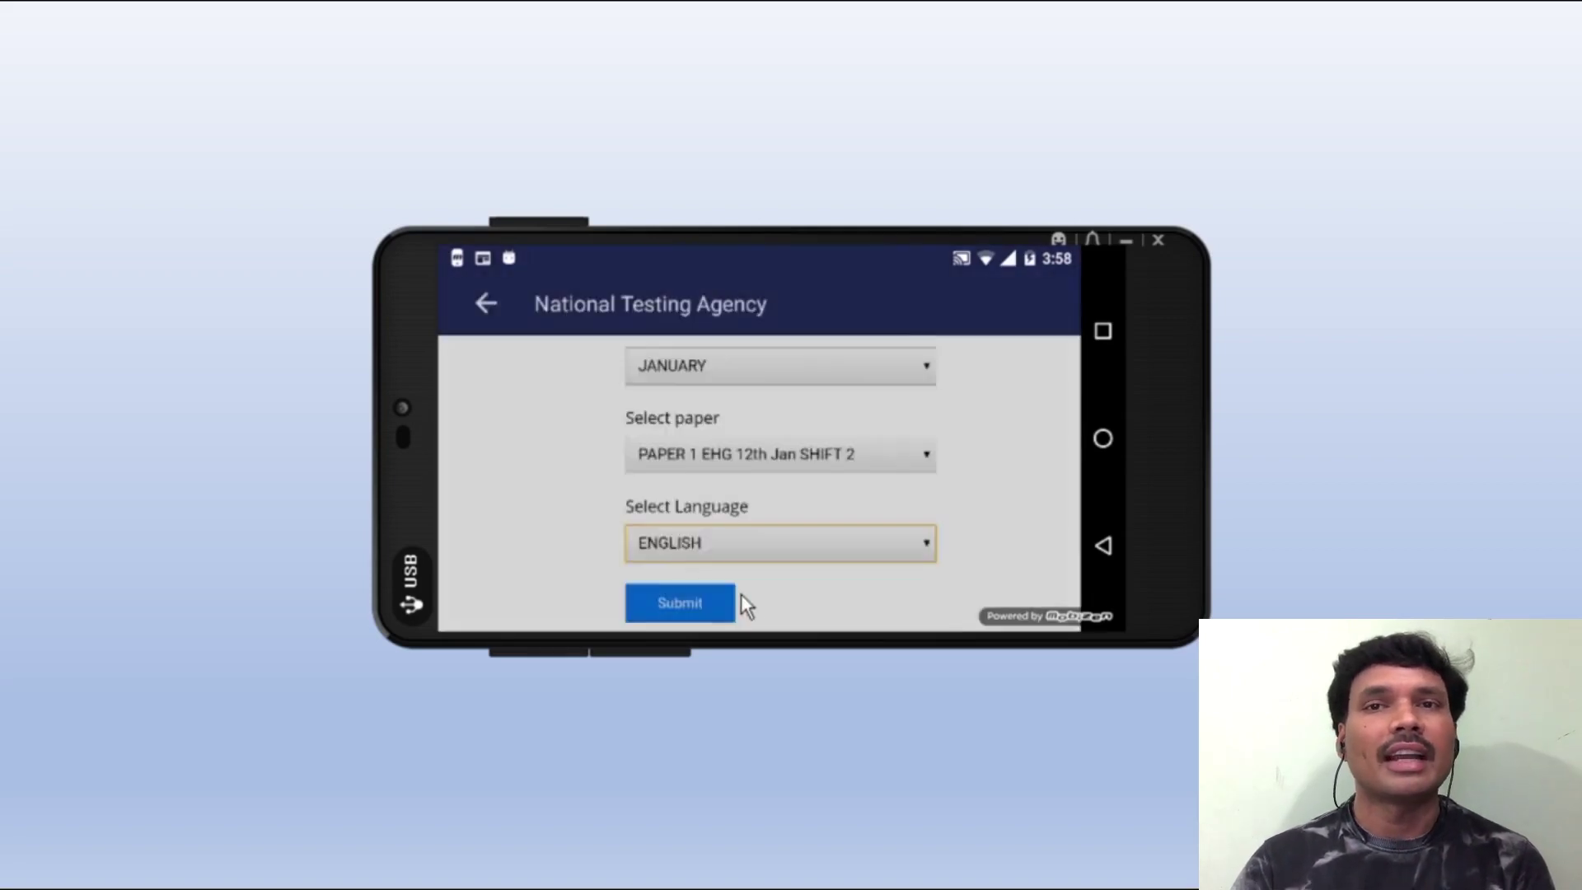
pyautogui.click(701, 602)
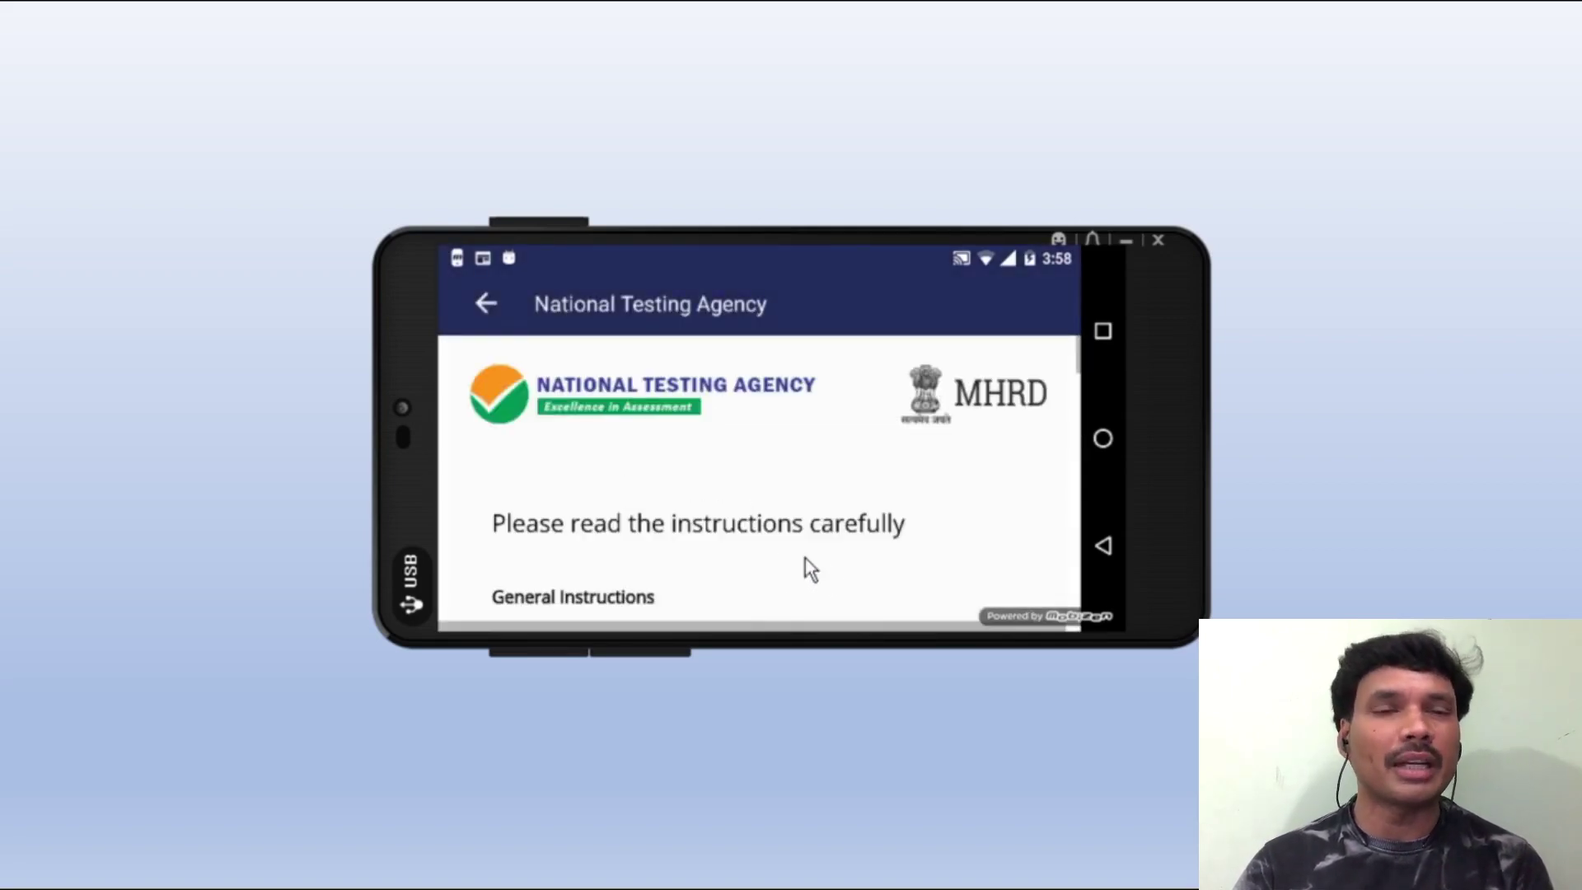
# - Read through the instructions, tick the declaration checkbox and proceed to the mock test
pyautogui.scroll(-5, 778, 544)
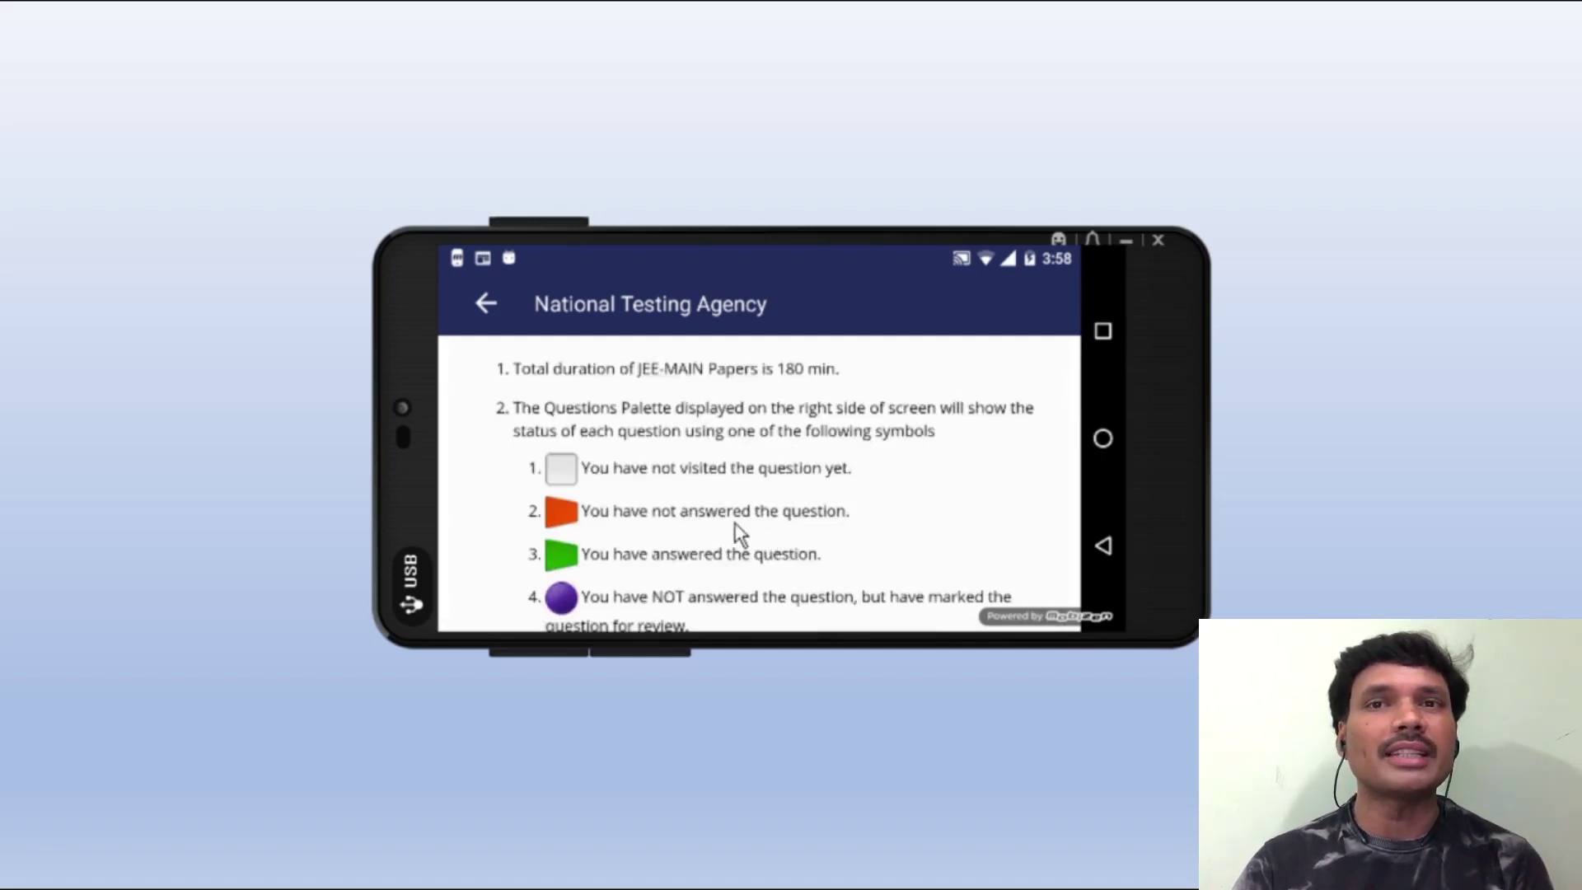
pyautogui.scroll(3, 678, 459)
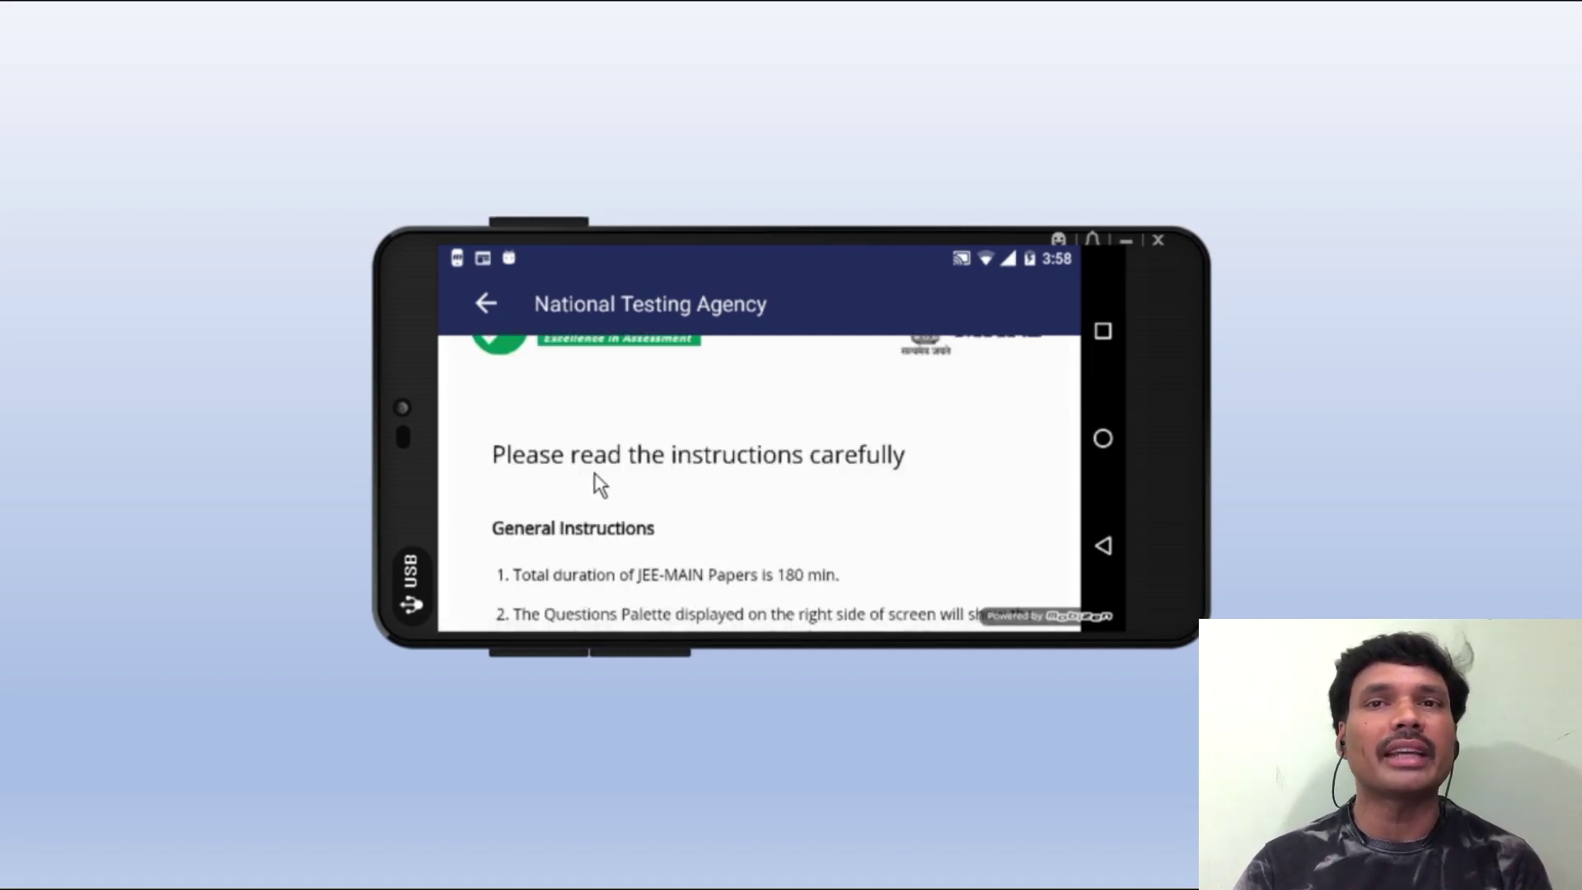
pyautogui.scroll(-3, 696, 520)
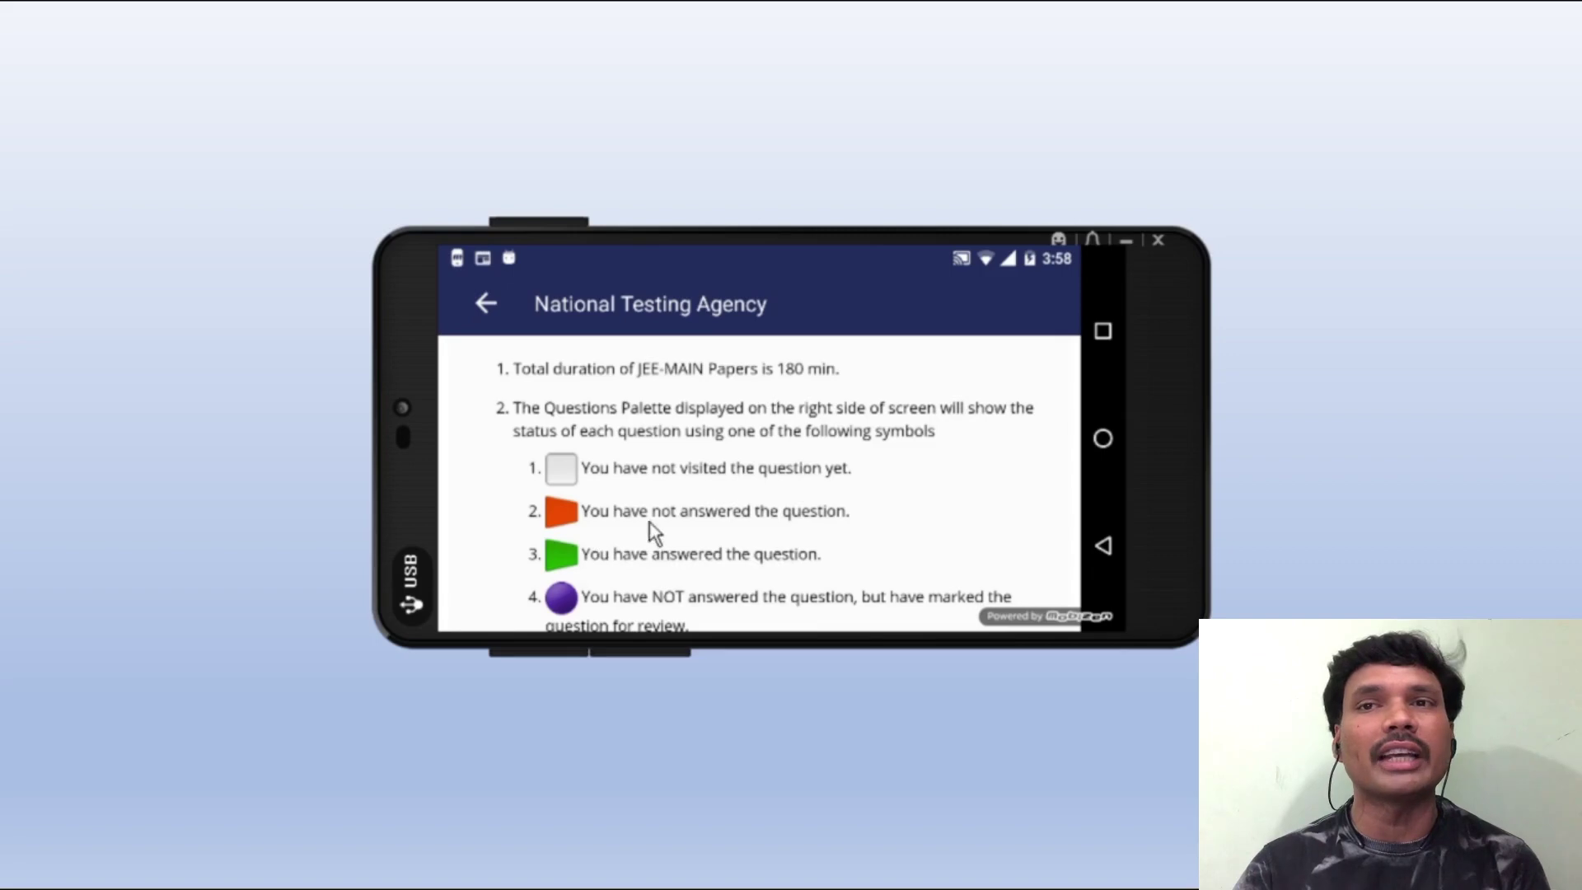
pyautogui.scroll(-4, 667, 527)
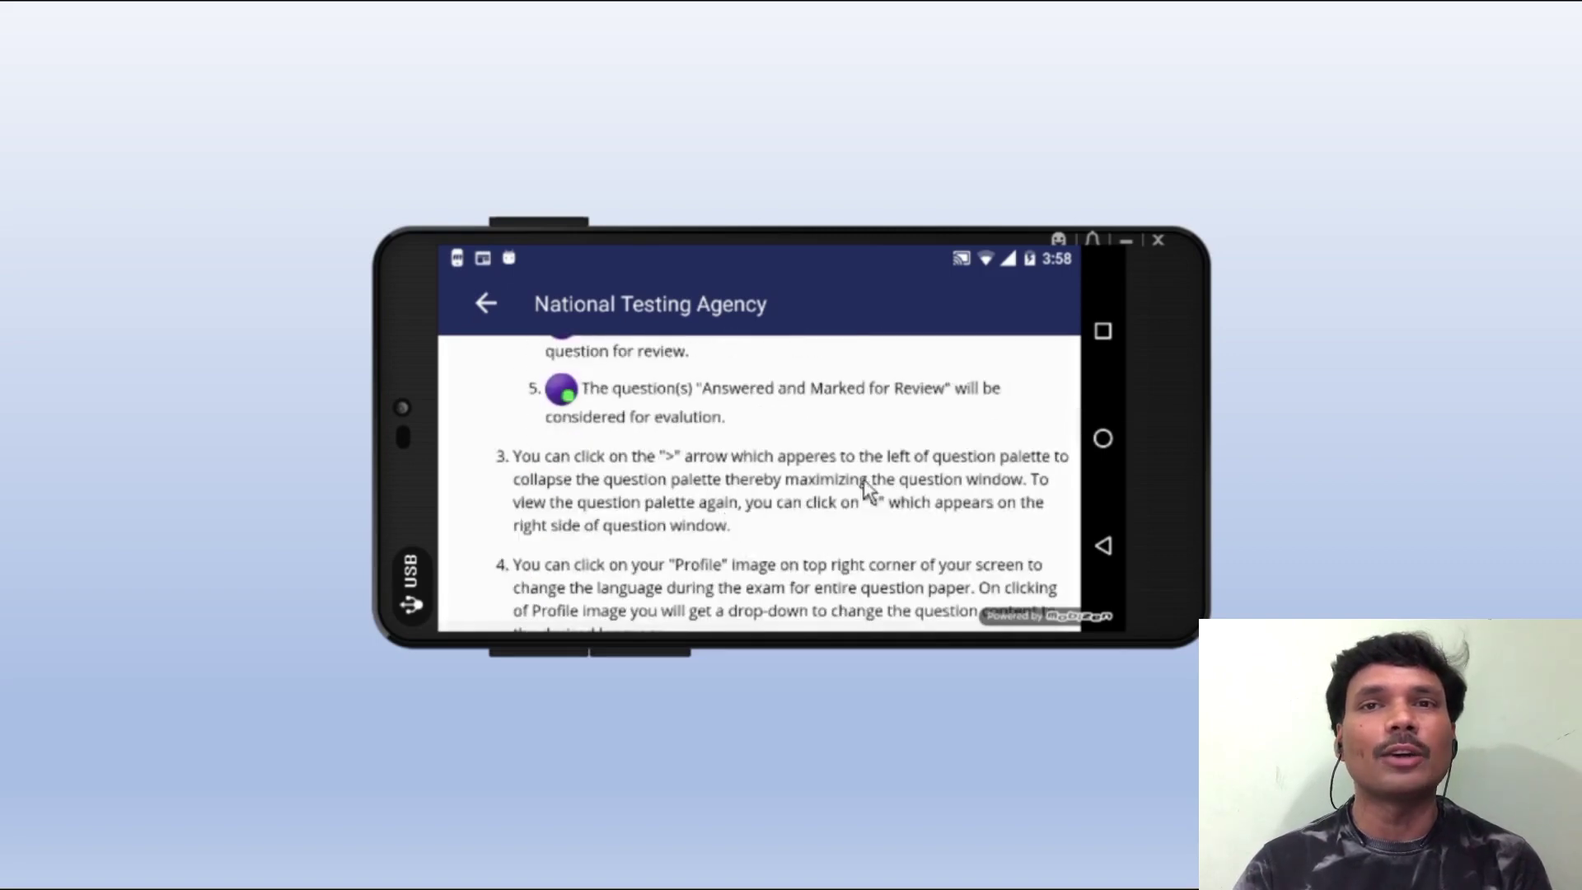
pyautogui.scroll(-10, 739, 491)
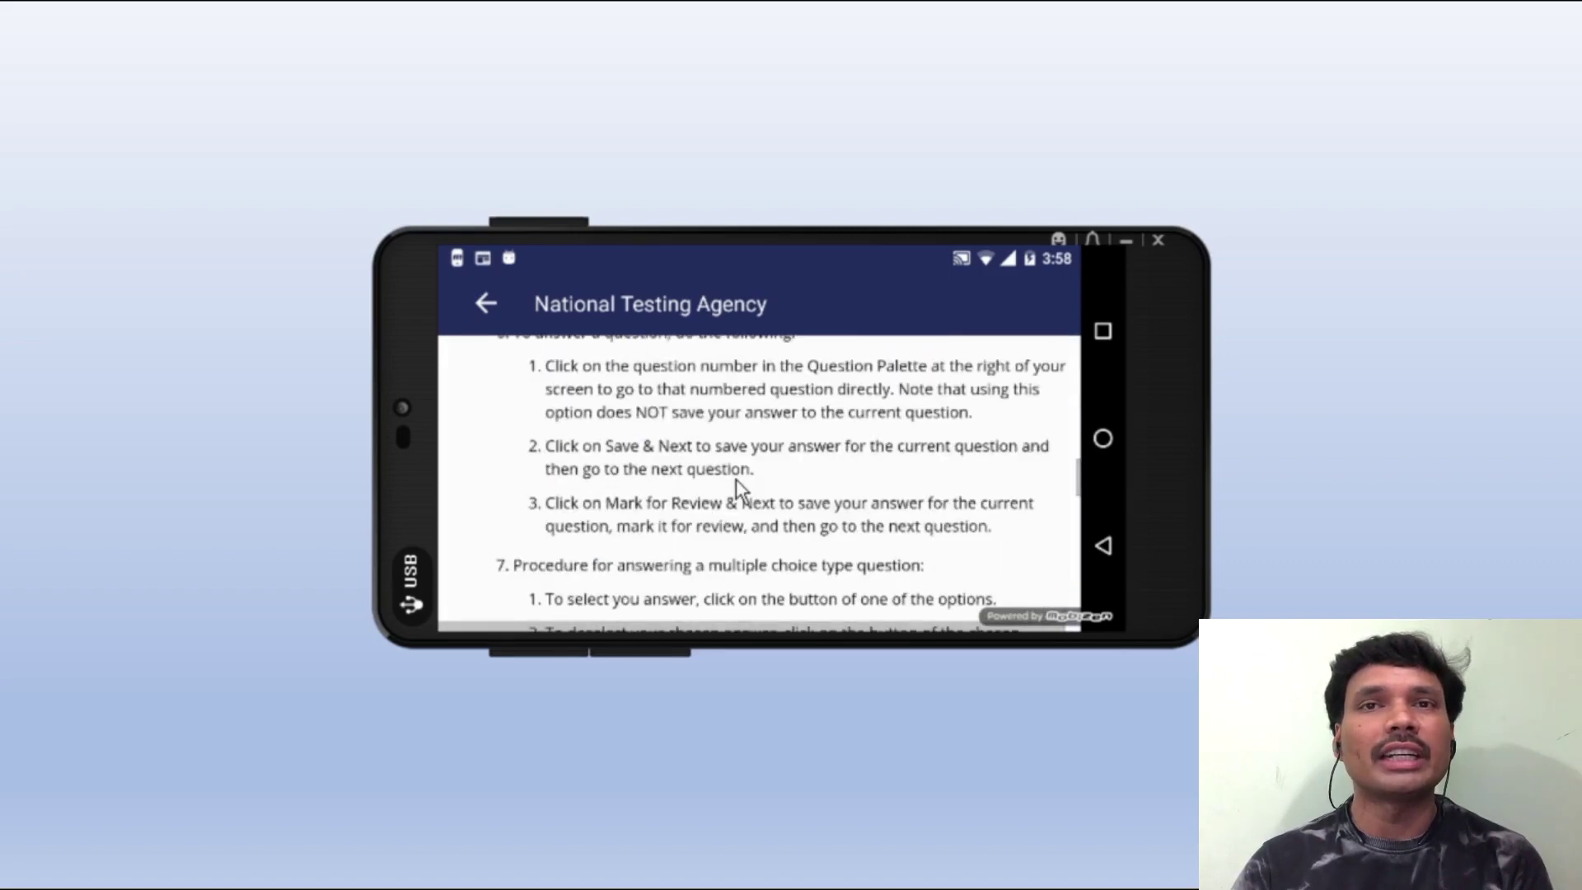
pyautogui.scroll(-10, 735, 486)
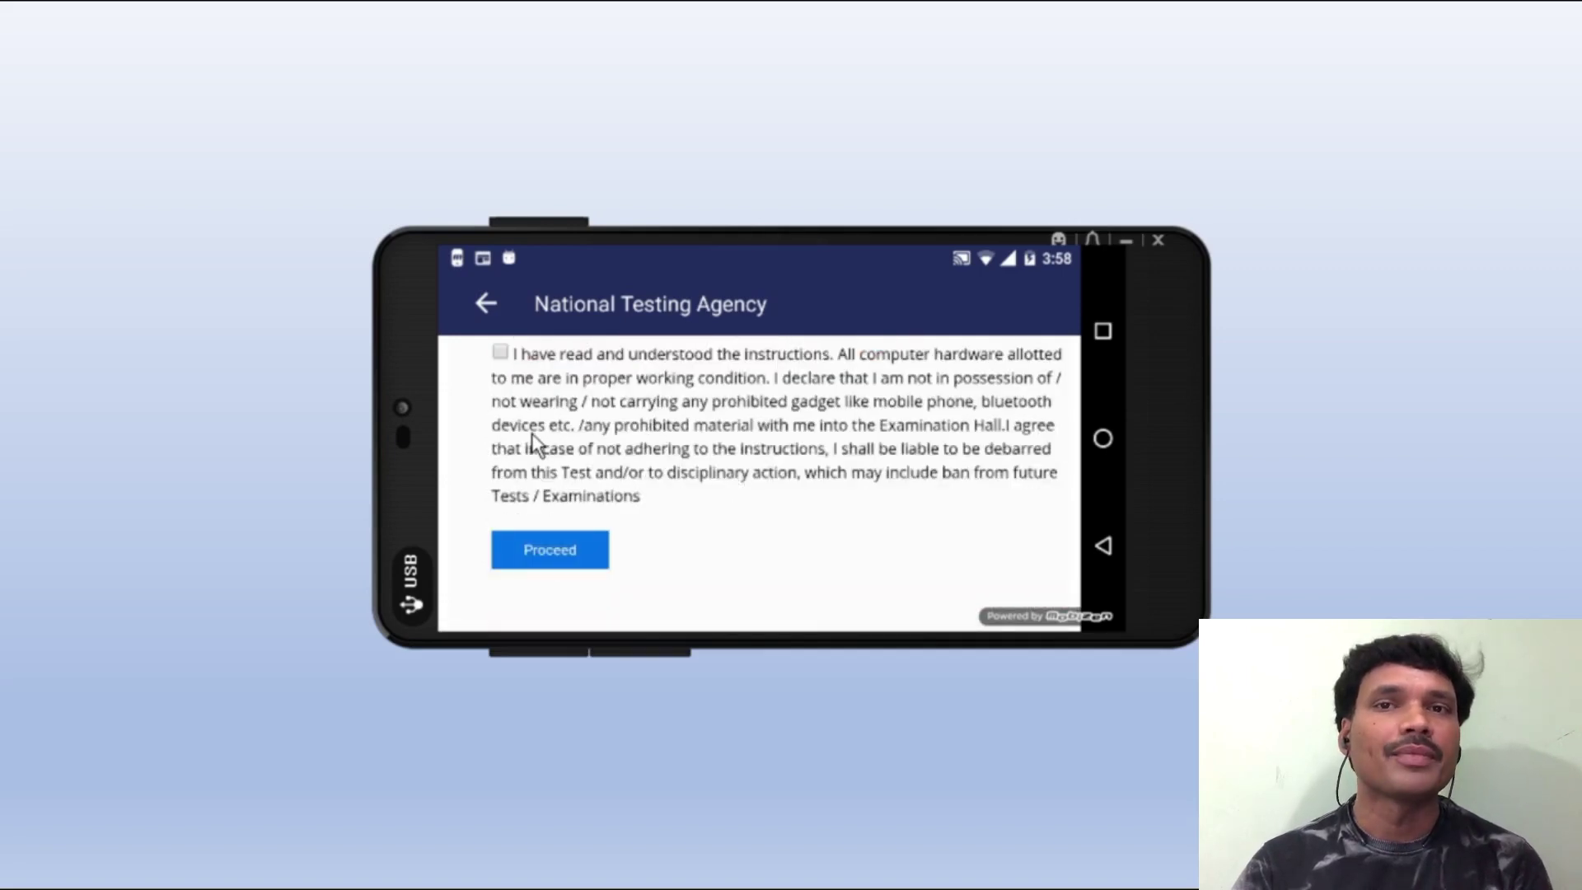
pyautogui.click(500, 352)
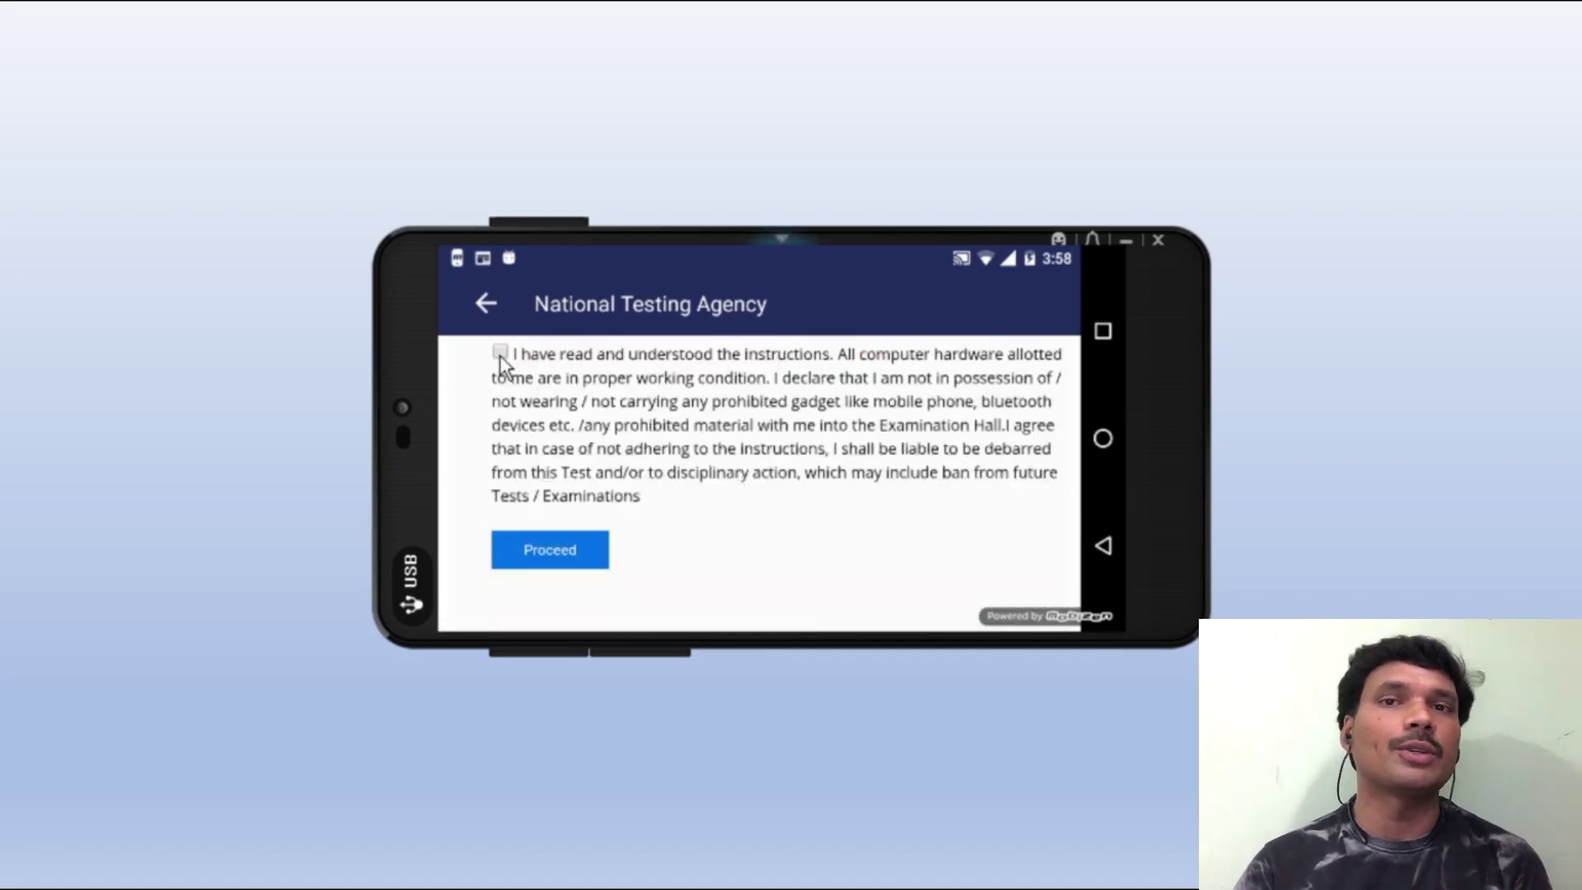
pyautogui.click(551, 547)
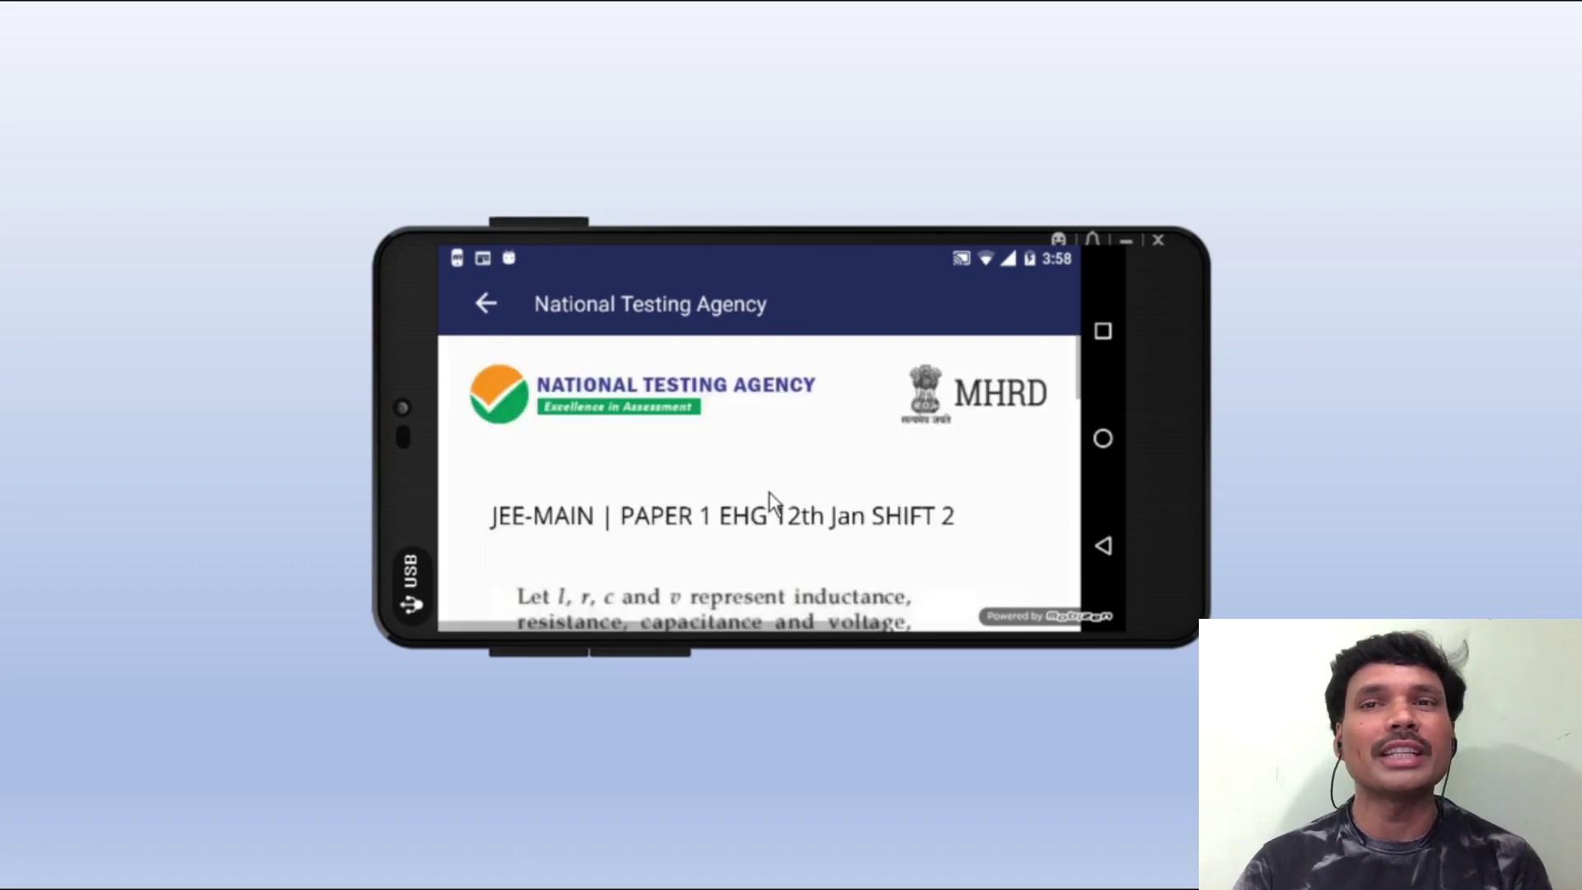
# - Scroll through the first question and move on with Save & Next
pyautogui.scroll(-1, 773, 484)
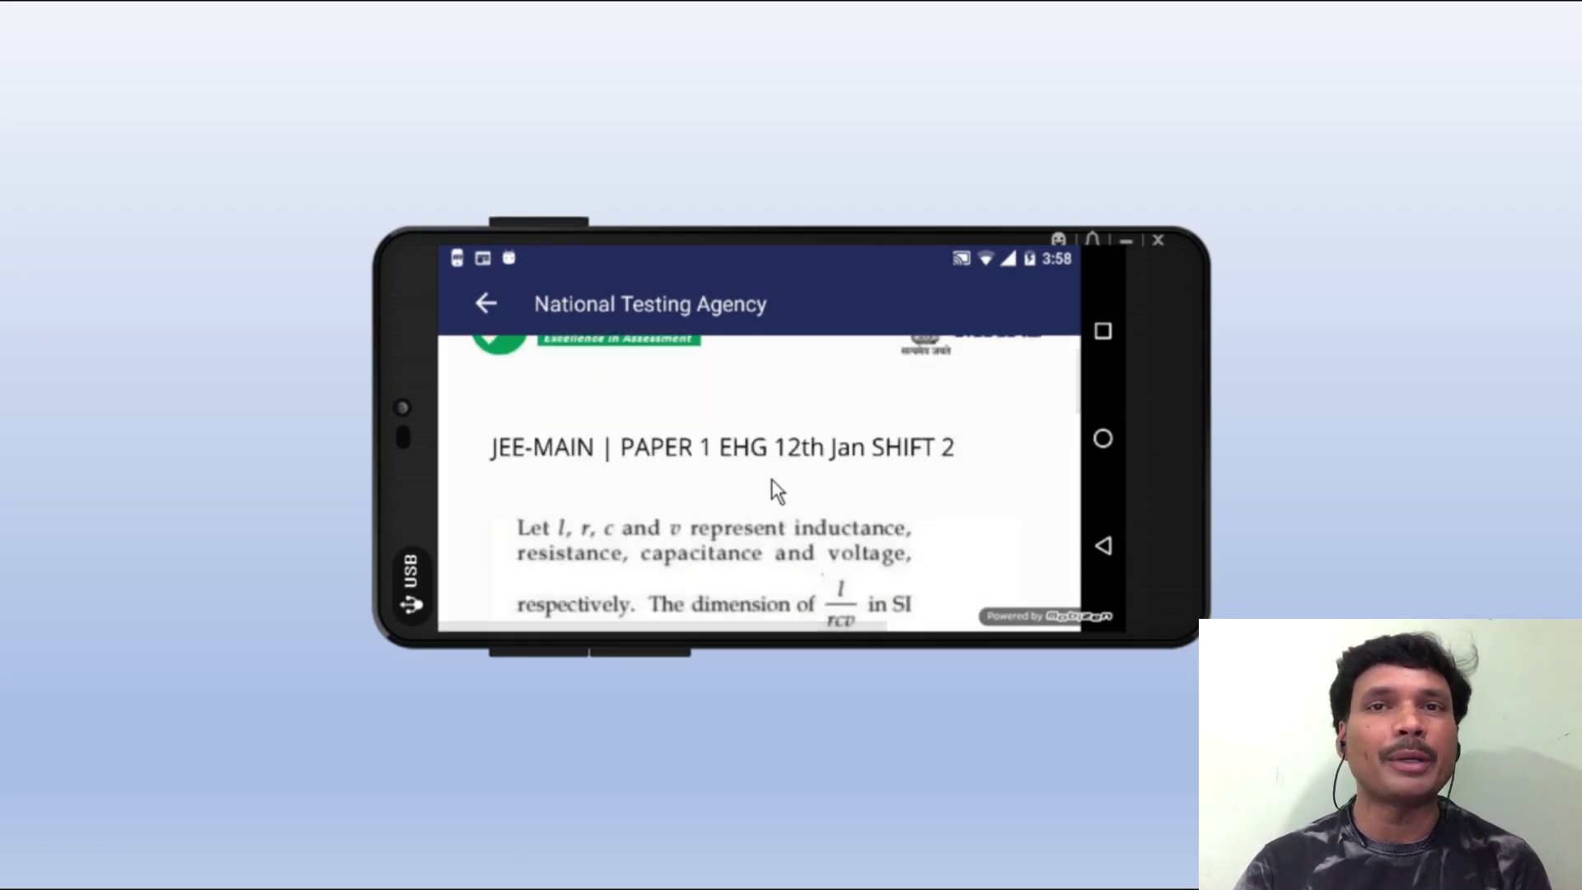
pyautogui.scroll(-1, 771, 477)
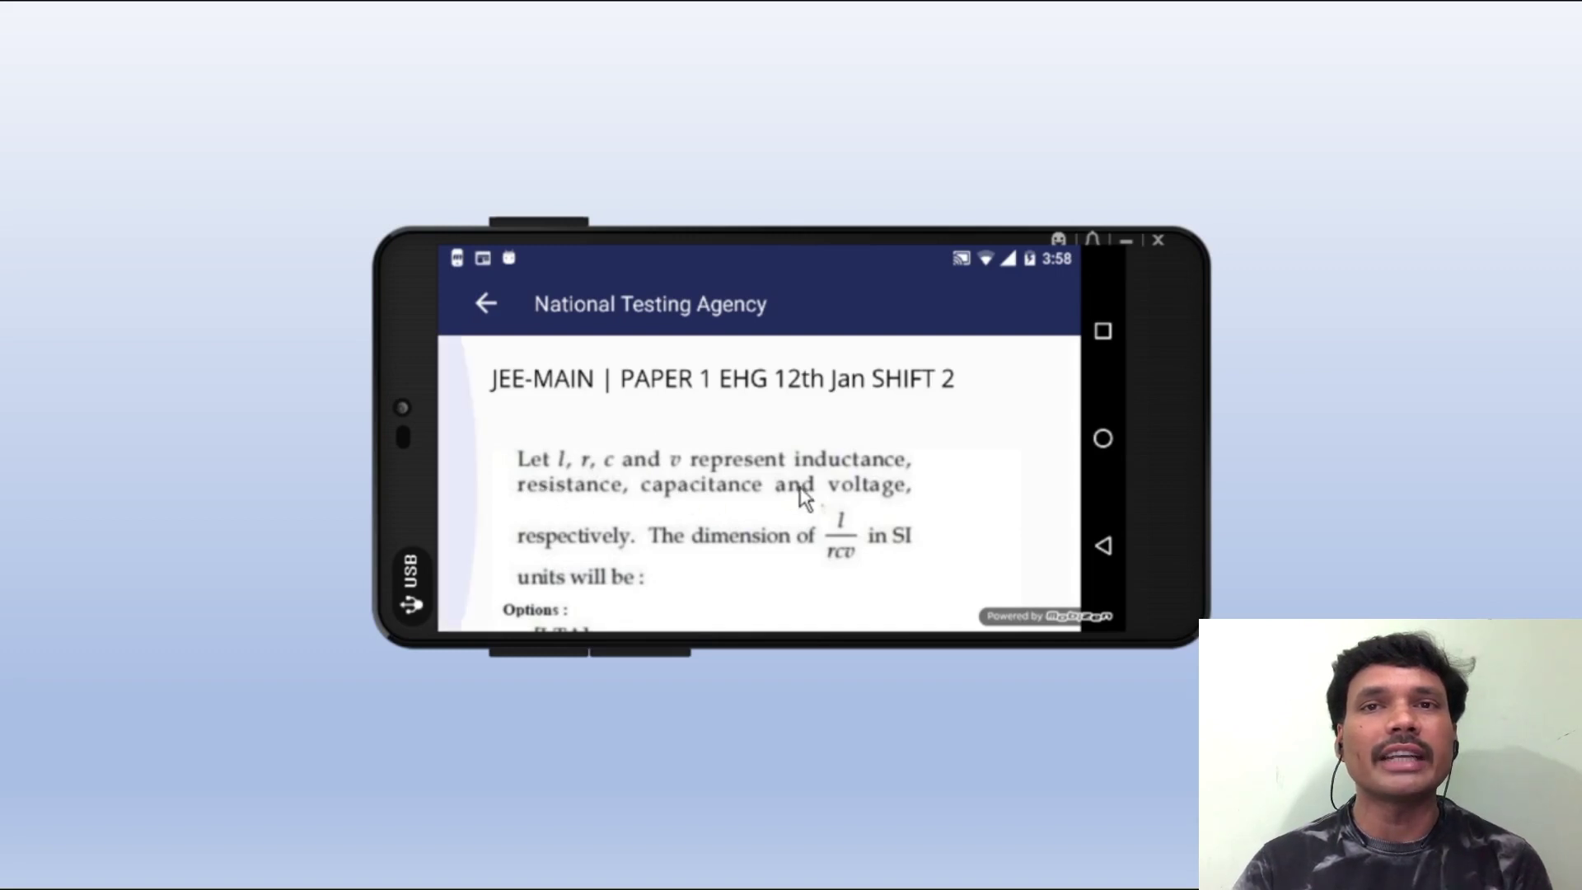
pyautogui.scroll(-1, 755, 482)
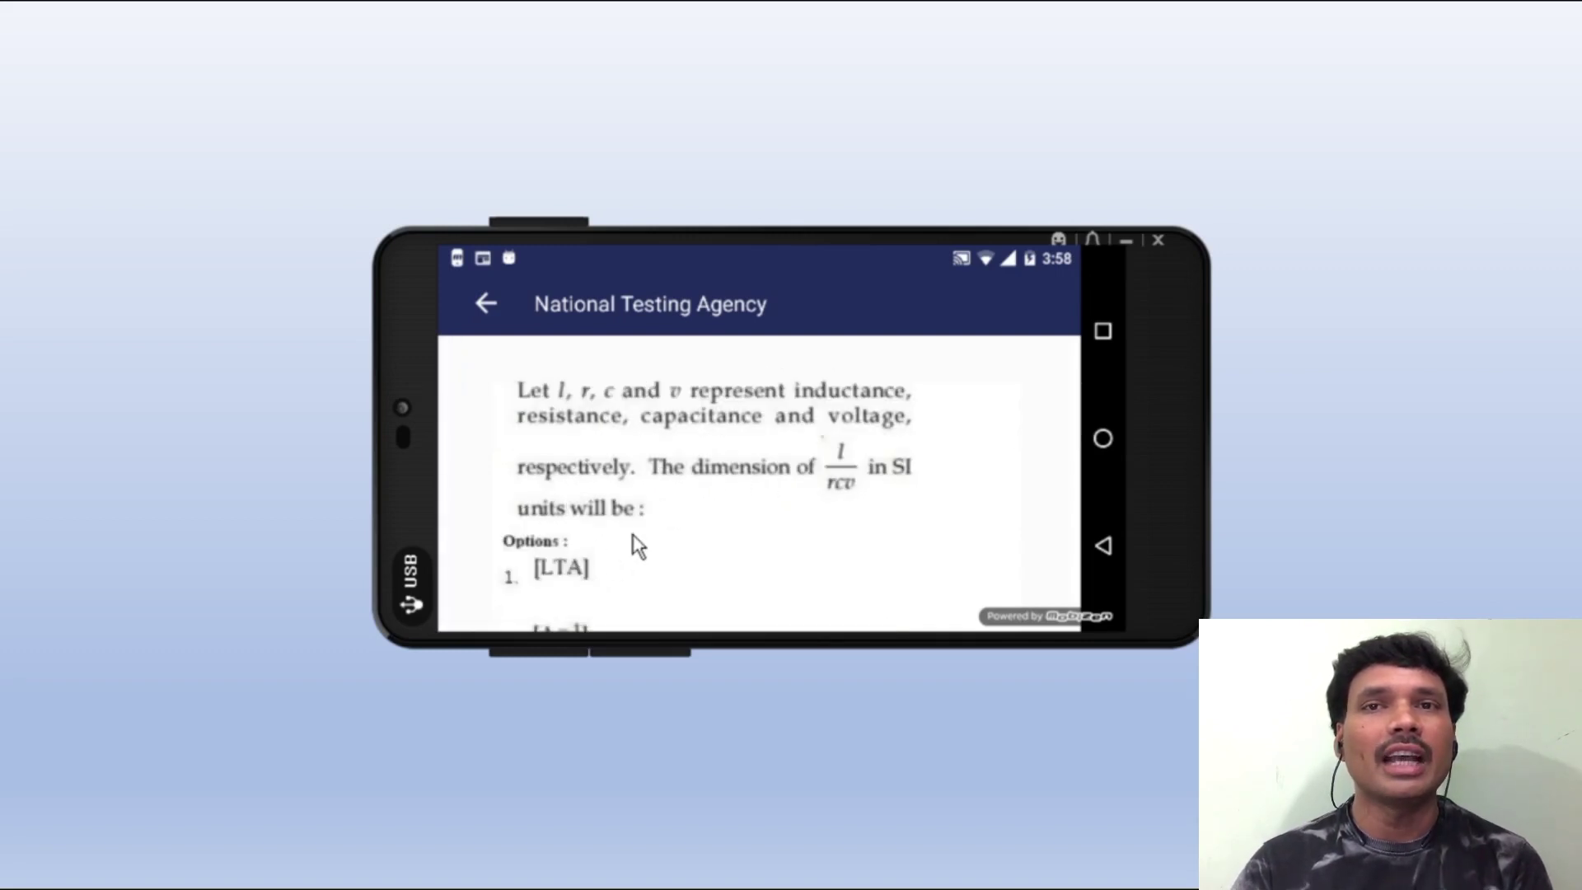
pyautogui.scroll(-2, 640, 532)
pyautogui.scroll(-2, 647, 524)
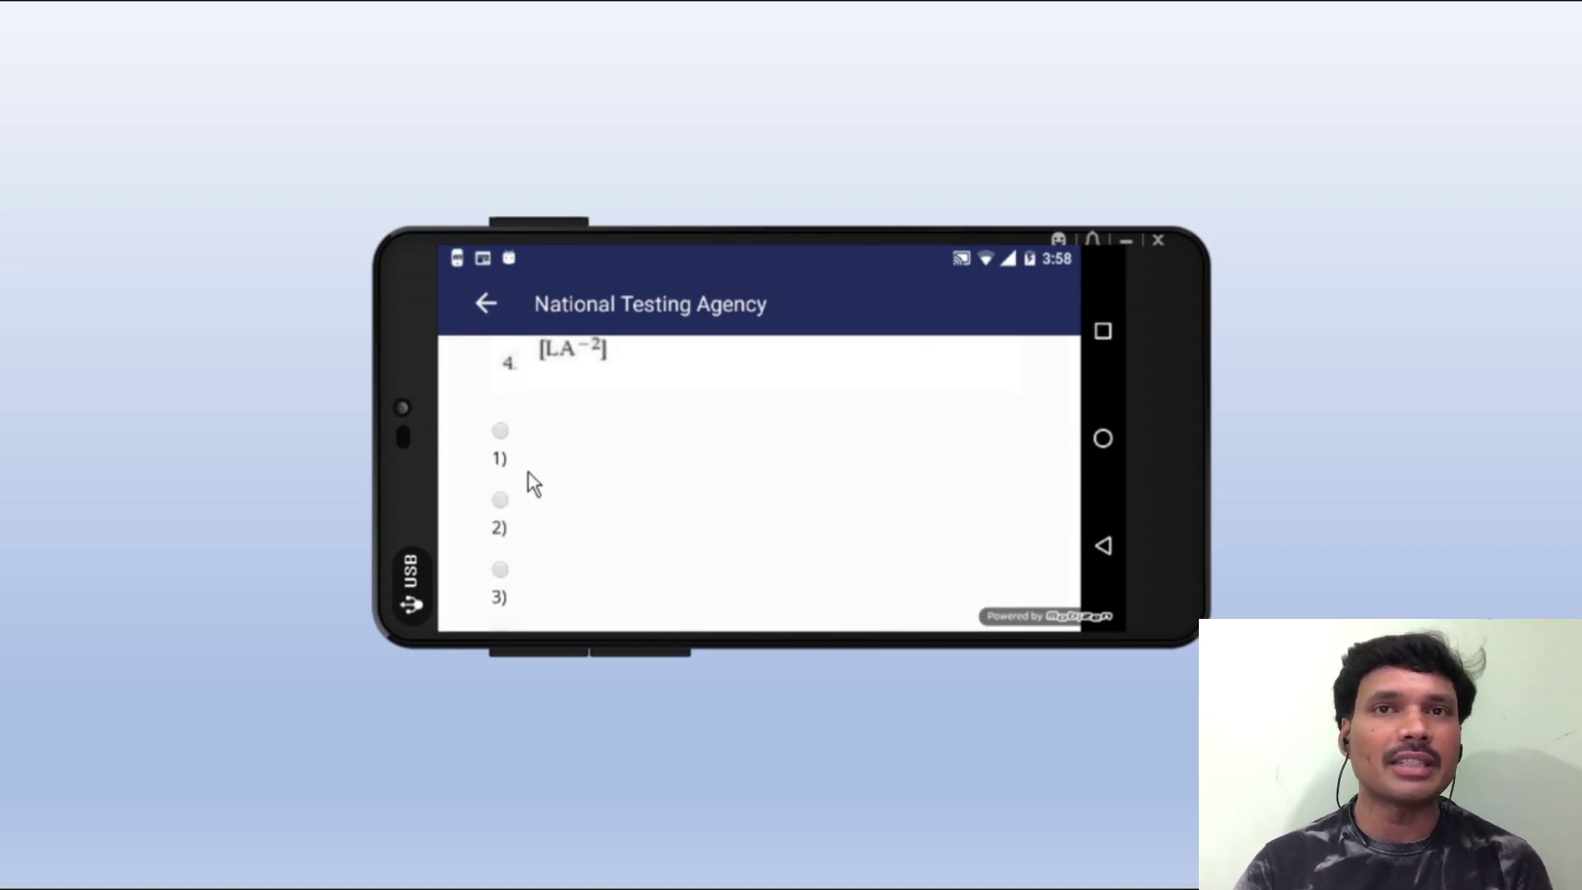
pyautogui.scroll(-1, 527, 438)
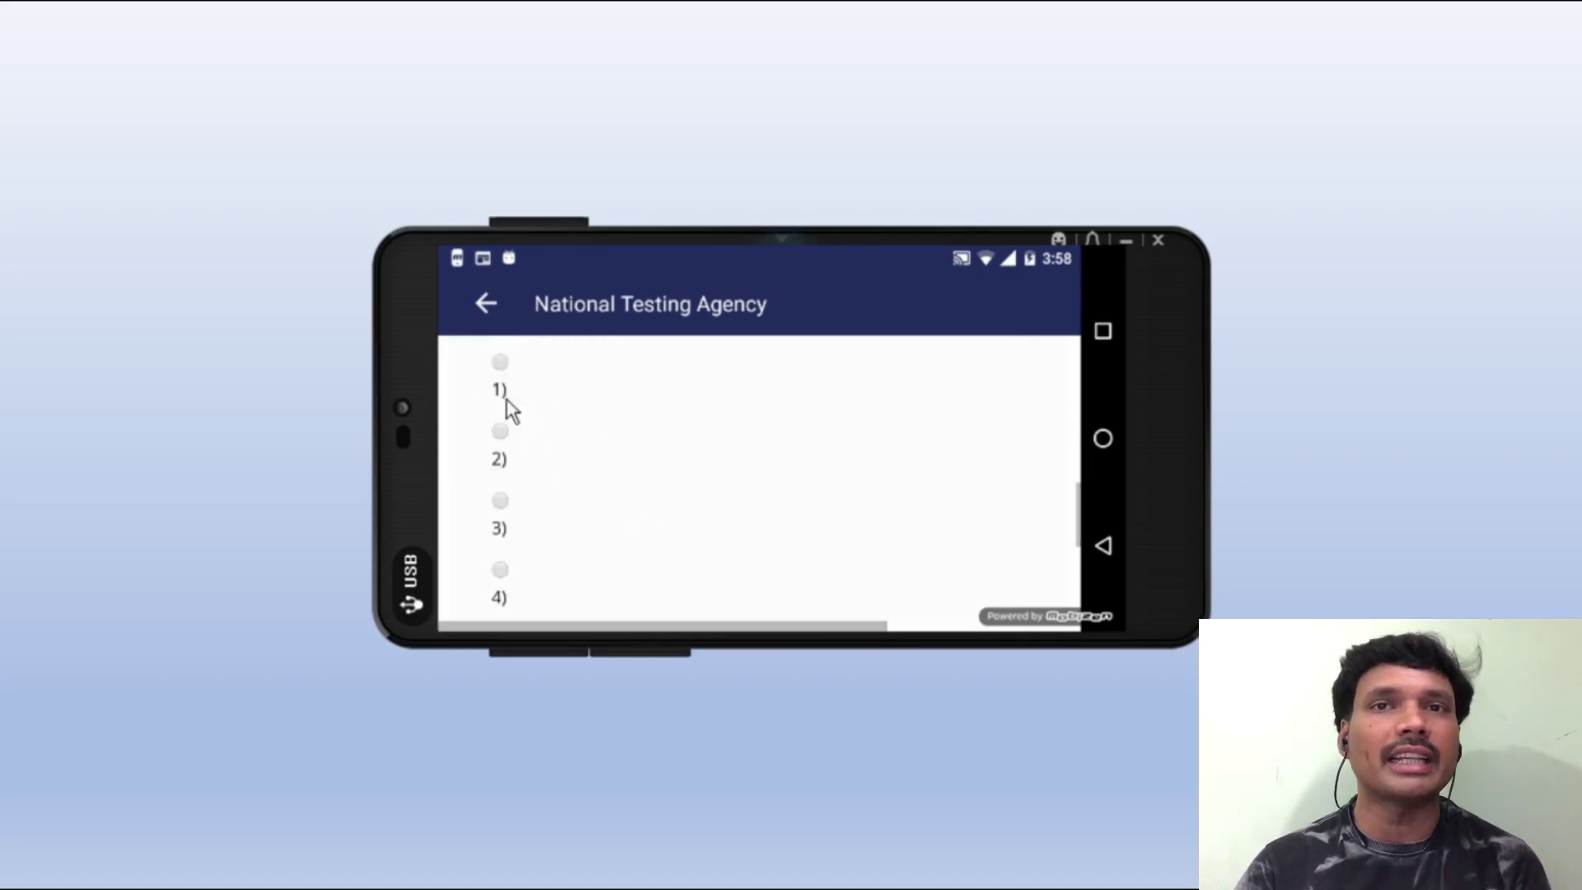
pyautogui.scroll(-1, 544, 449)
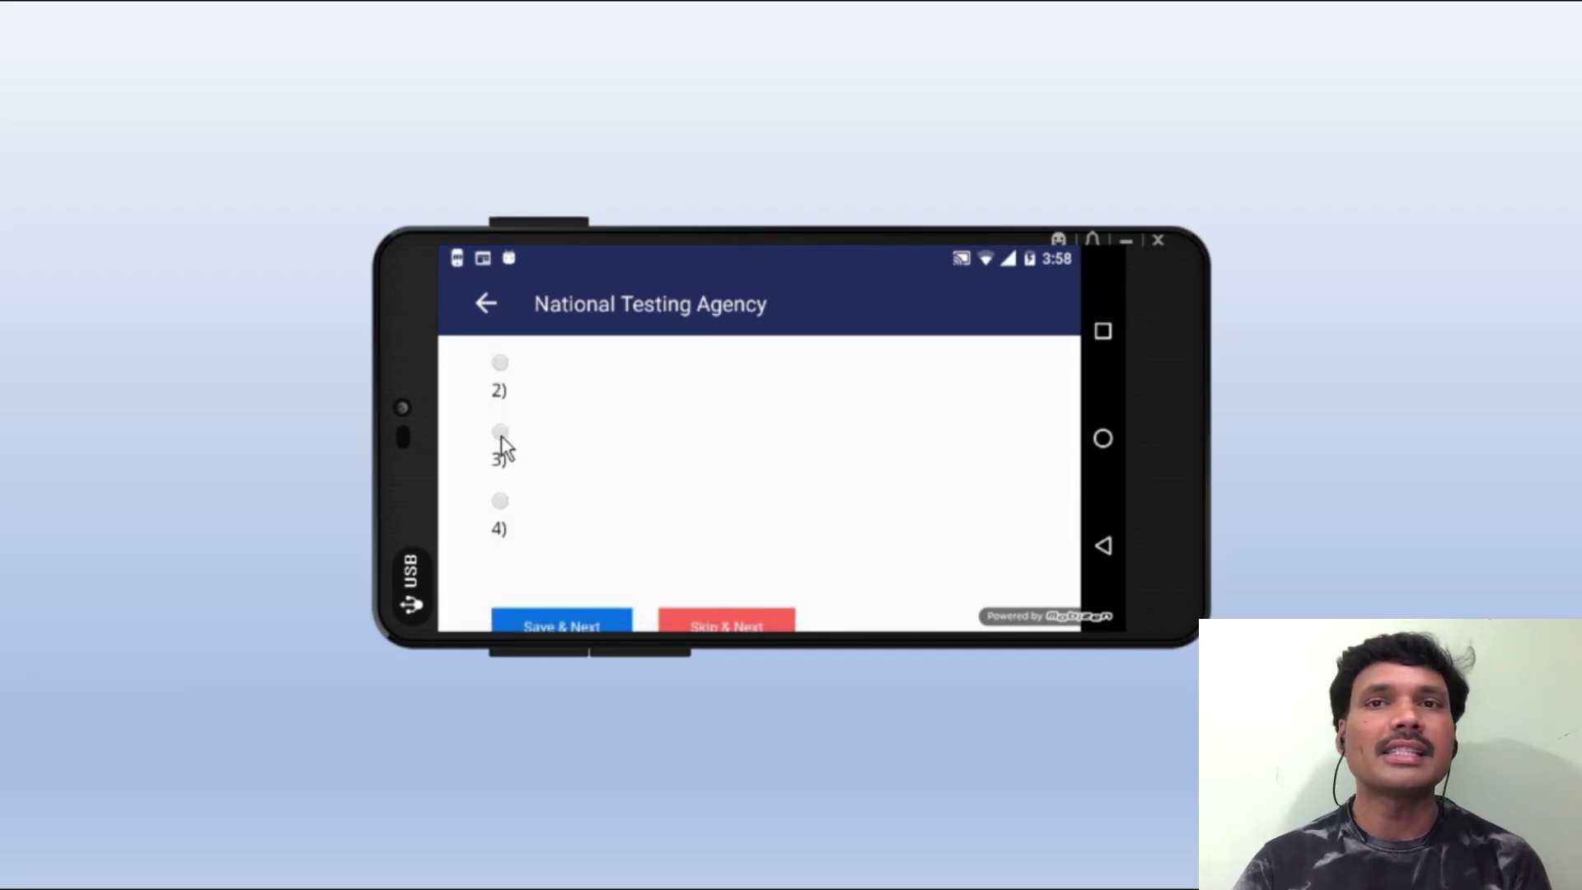
pyautogui.scroll(-3, 650, 445)
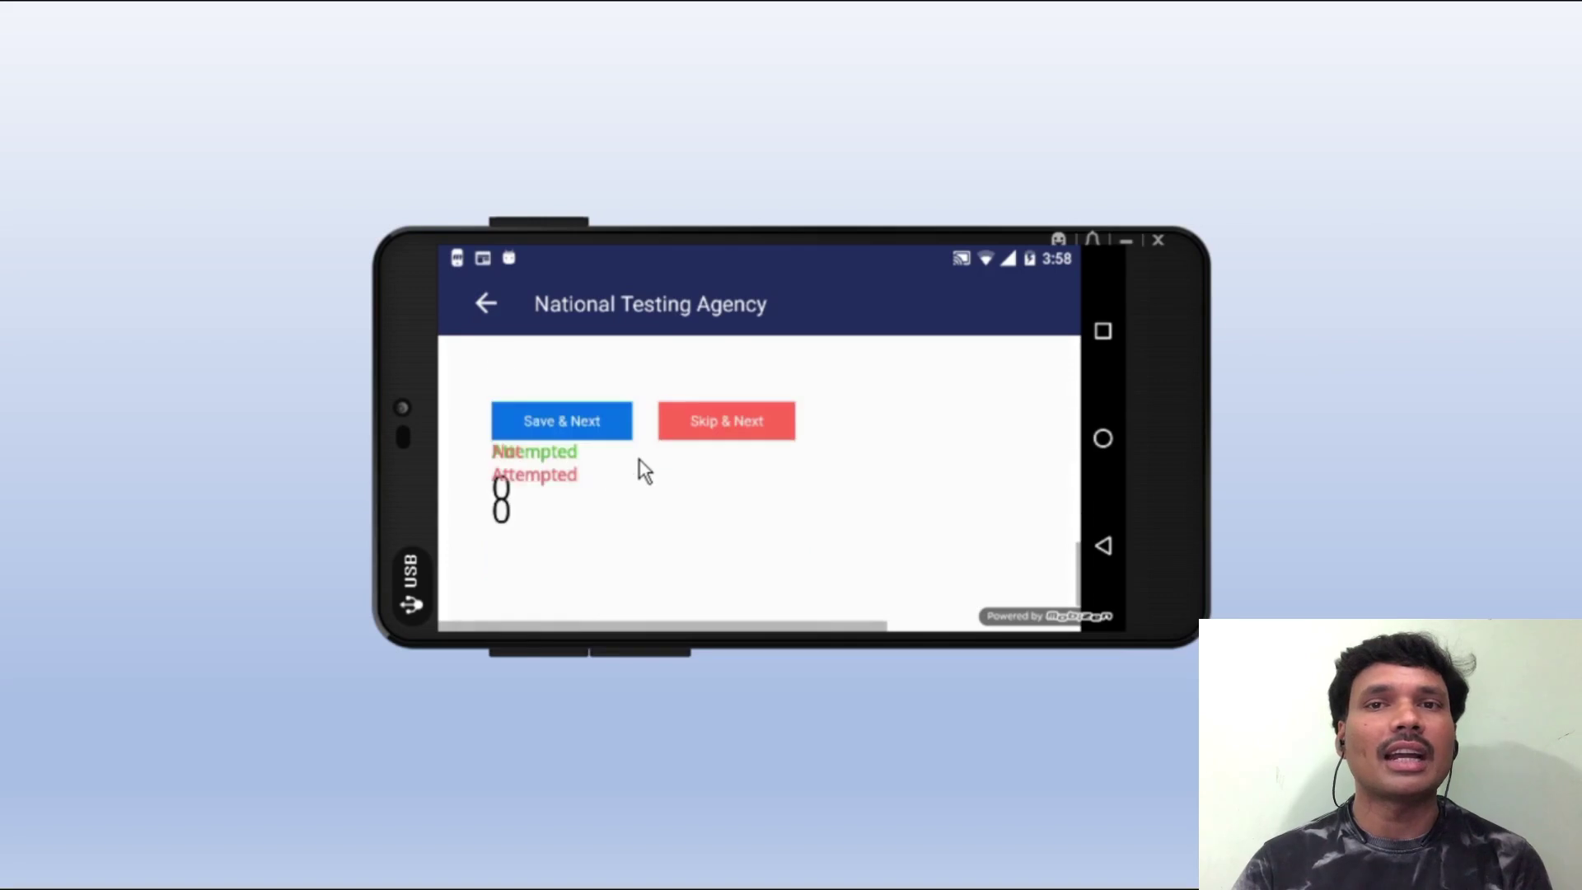
pyautogui.click(569, 417)
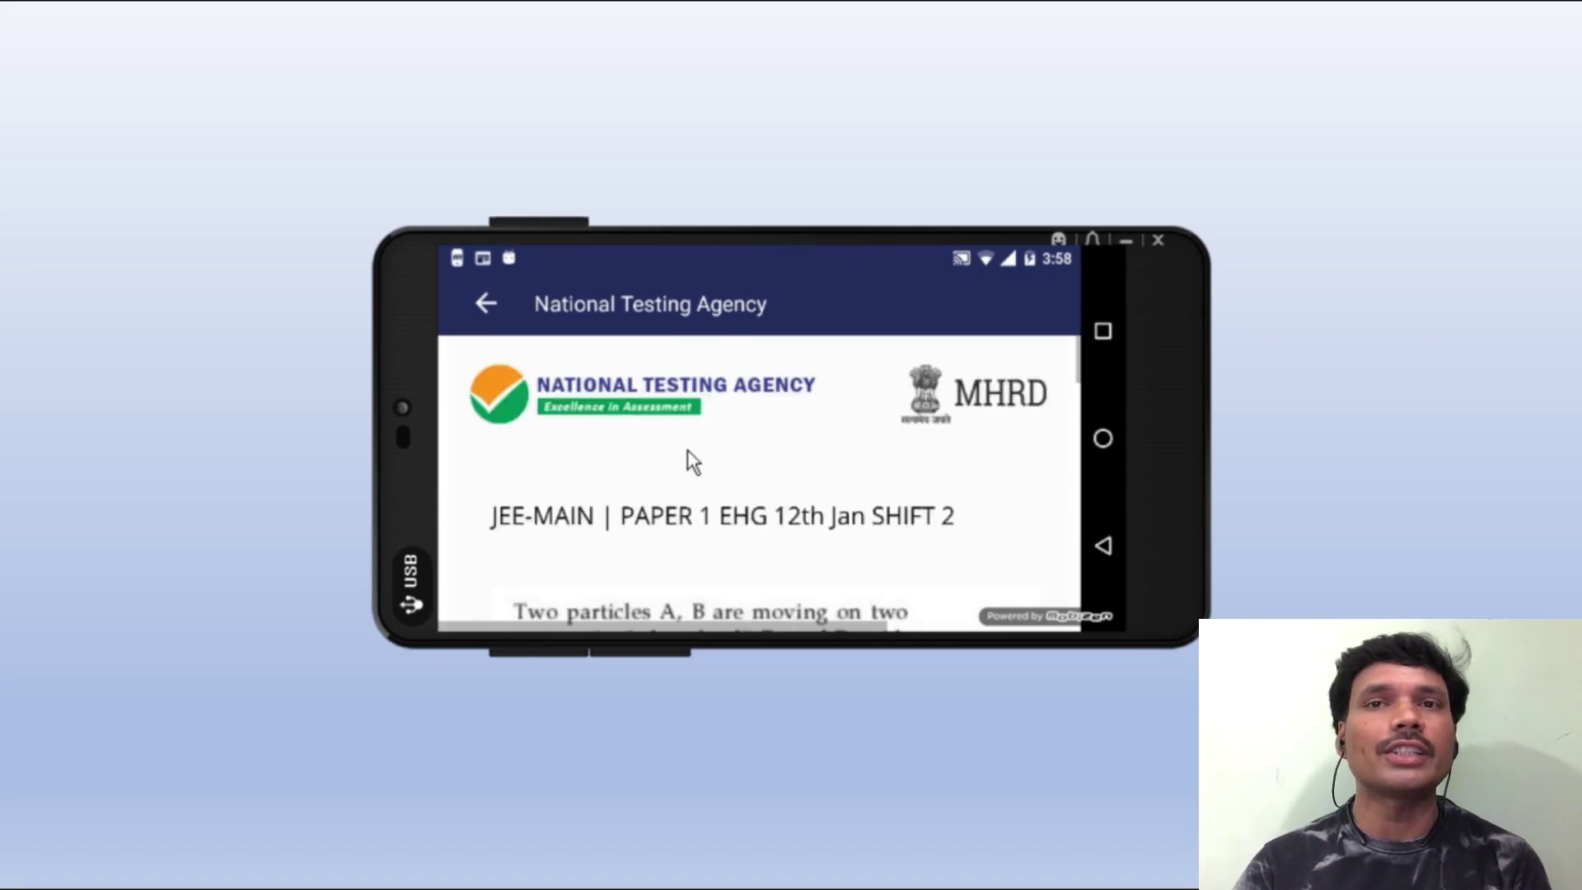
# - Answer the next question with option 4 and save it
pyautogui.scroll(-5, 689, 446)
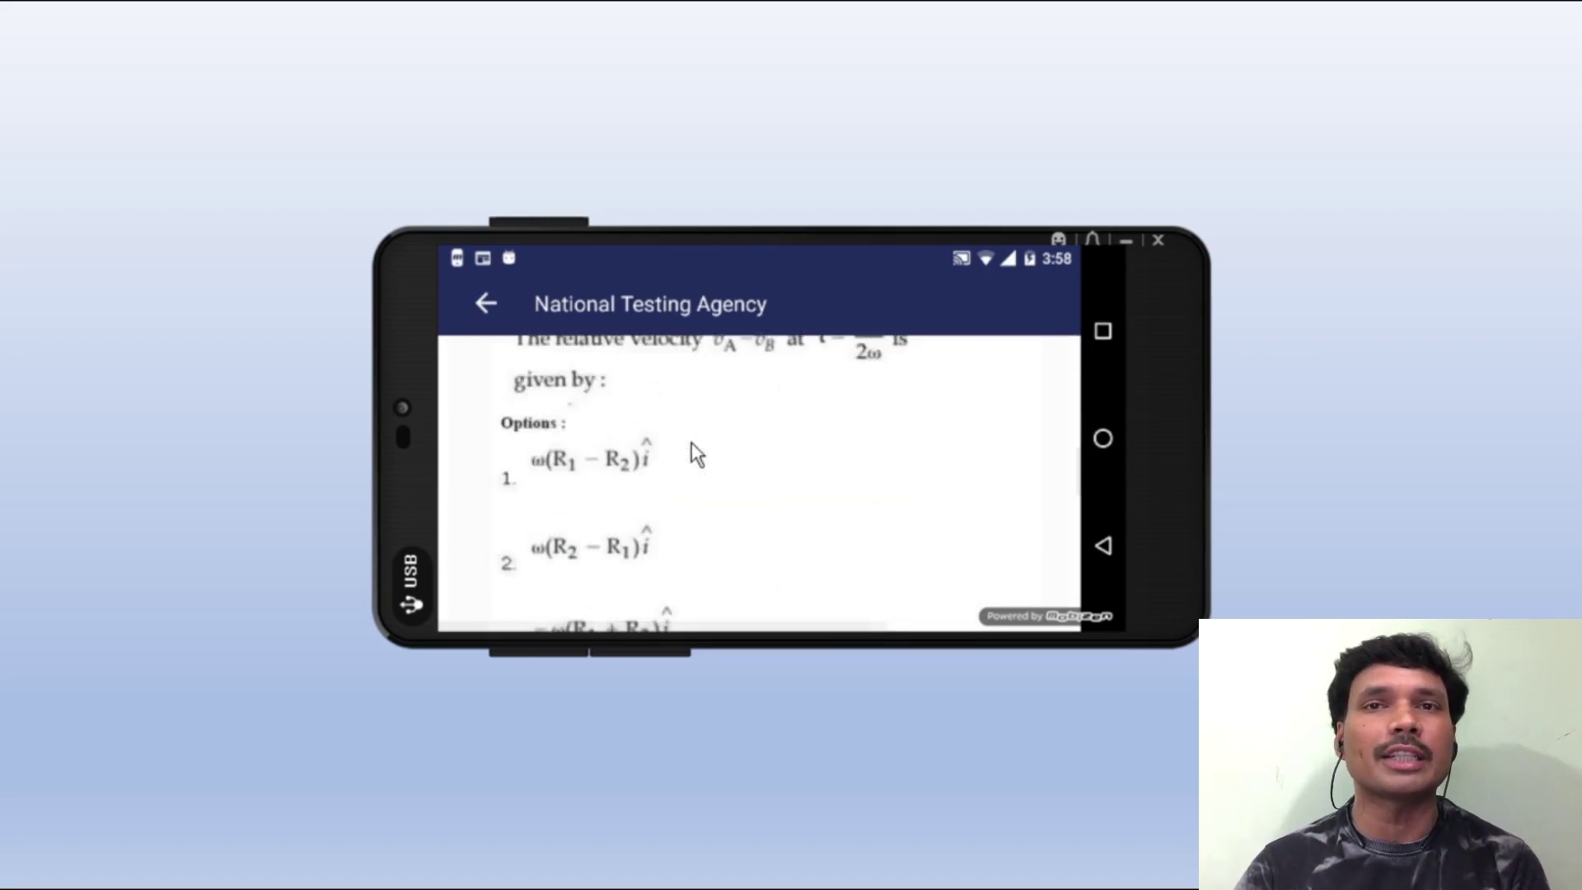
pyautogui.scroll(-2, 691, 441)
pyautogui.scroll(-3, 691, 442)
pyautogui.scroll(-2, 577, 470)
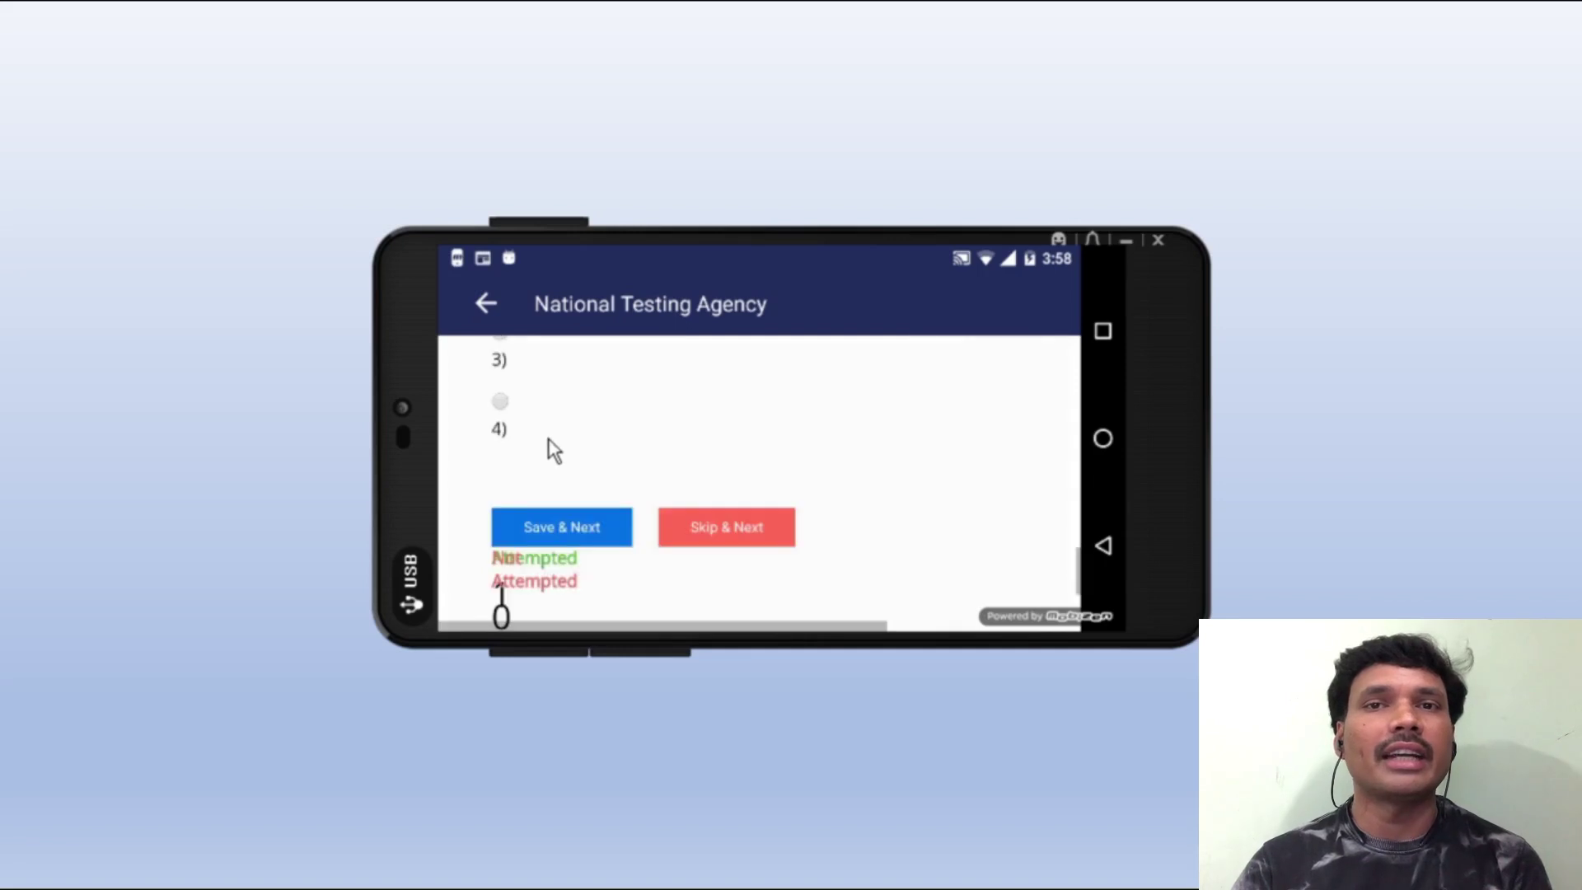
pyautogui.click(501, 401)
pyautogui.click(580, 522)
# - Scroll on through the remaining test pages until the Answer Key appears
pyautogui.scroll(-10, 666, 478)
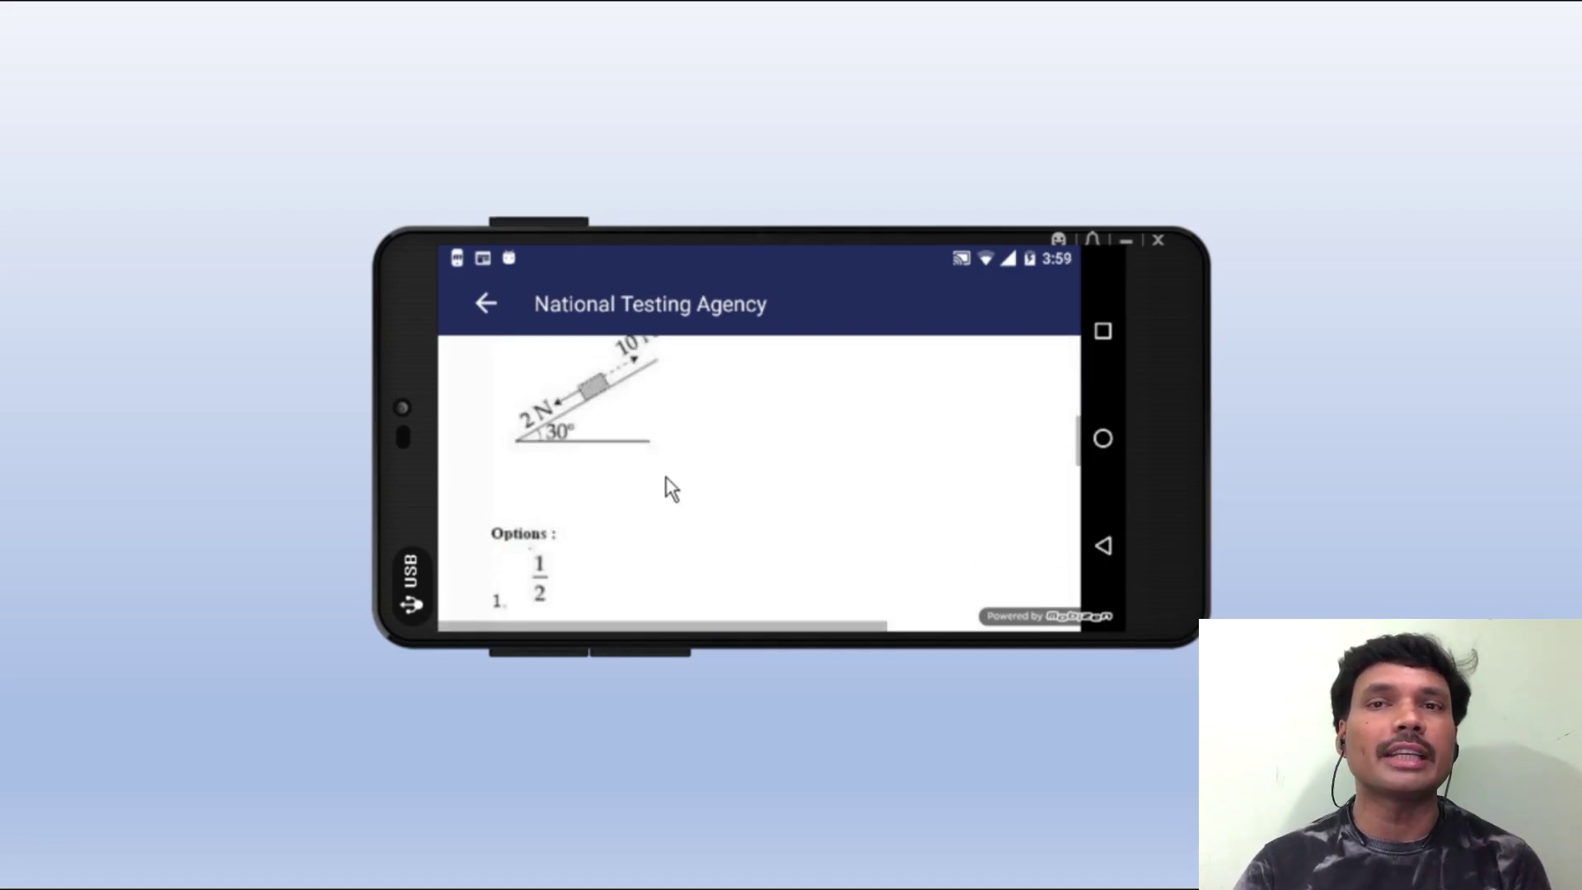
pyautogui.scroll(-5, 665, 478)
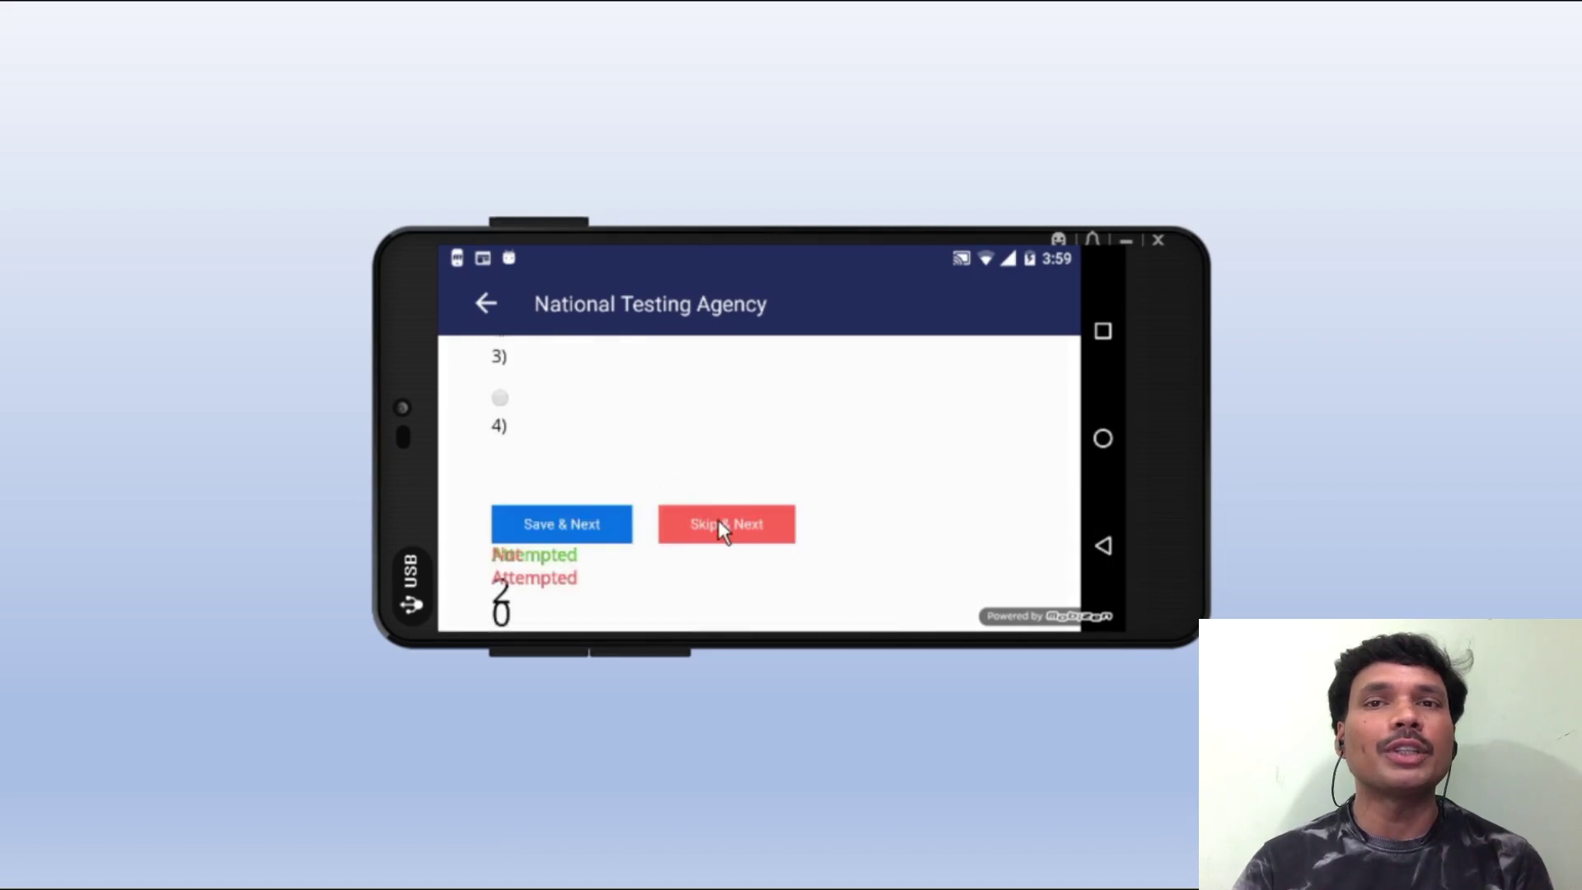
pyautogui.scroll(-10, 659, 501)
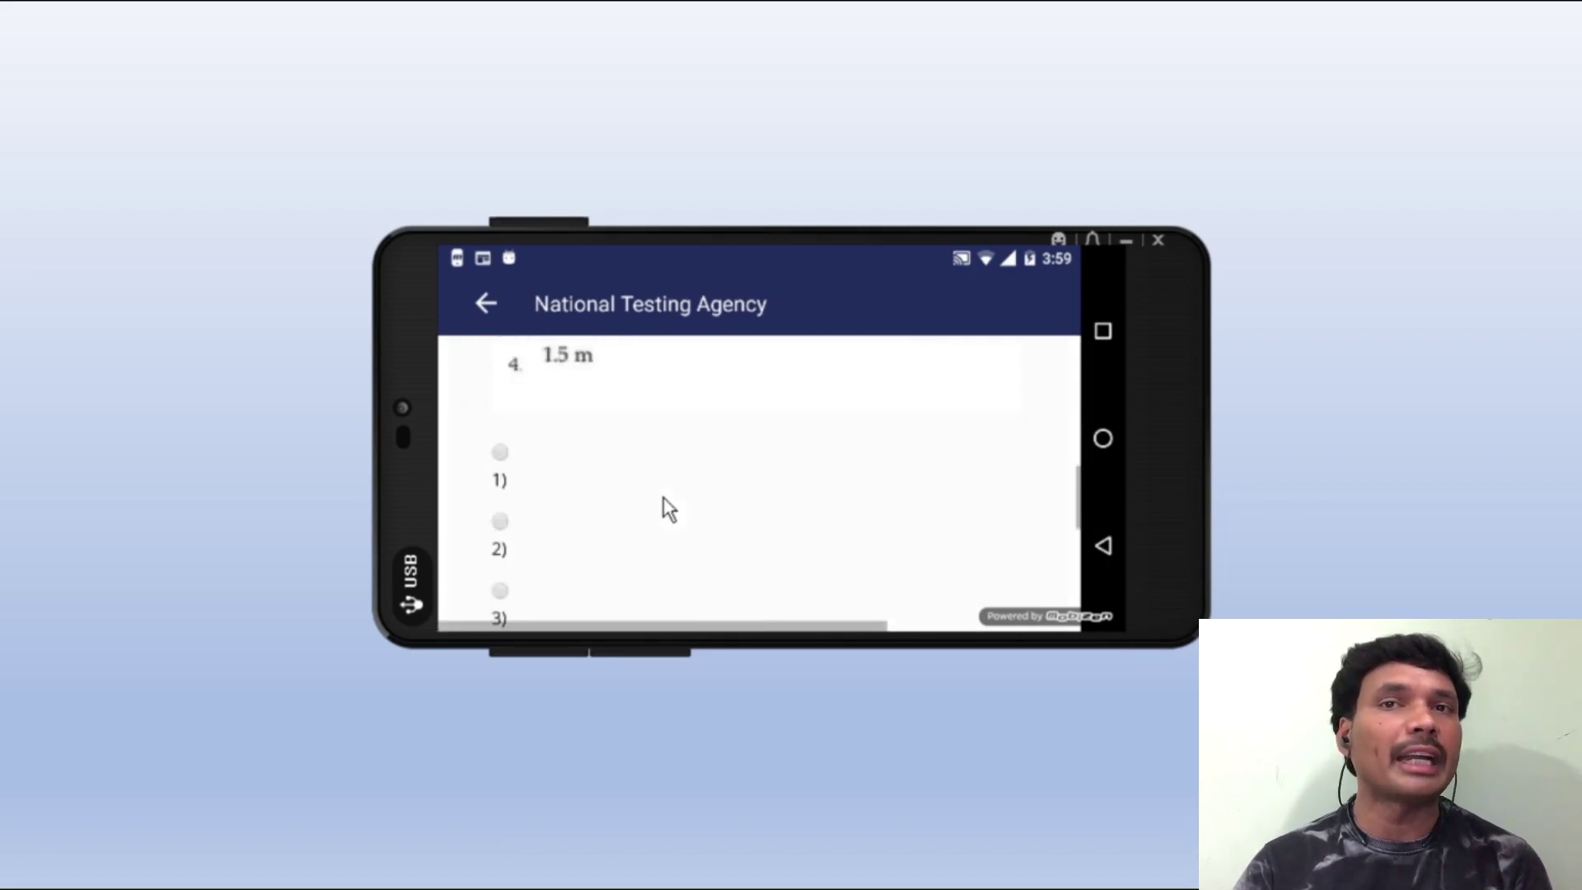
pyautogui.scroll(-2, 664, 497)
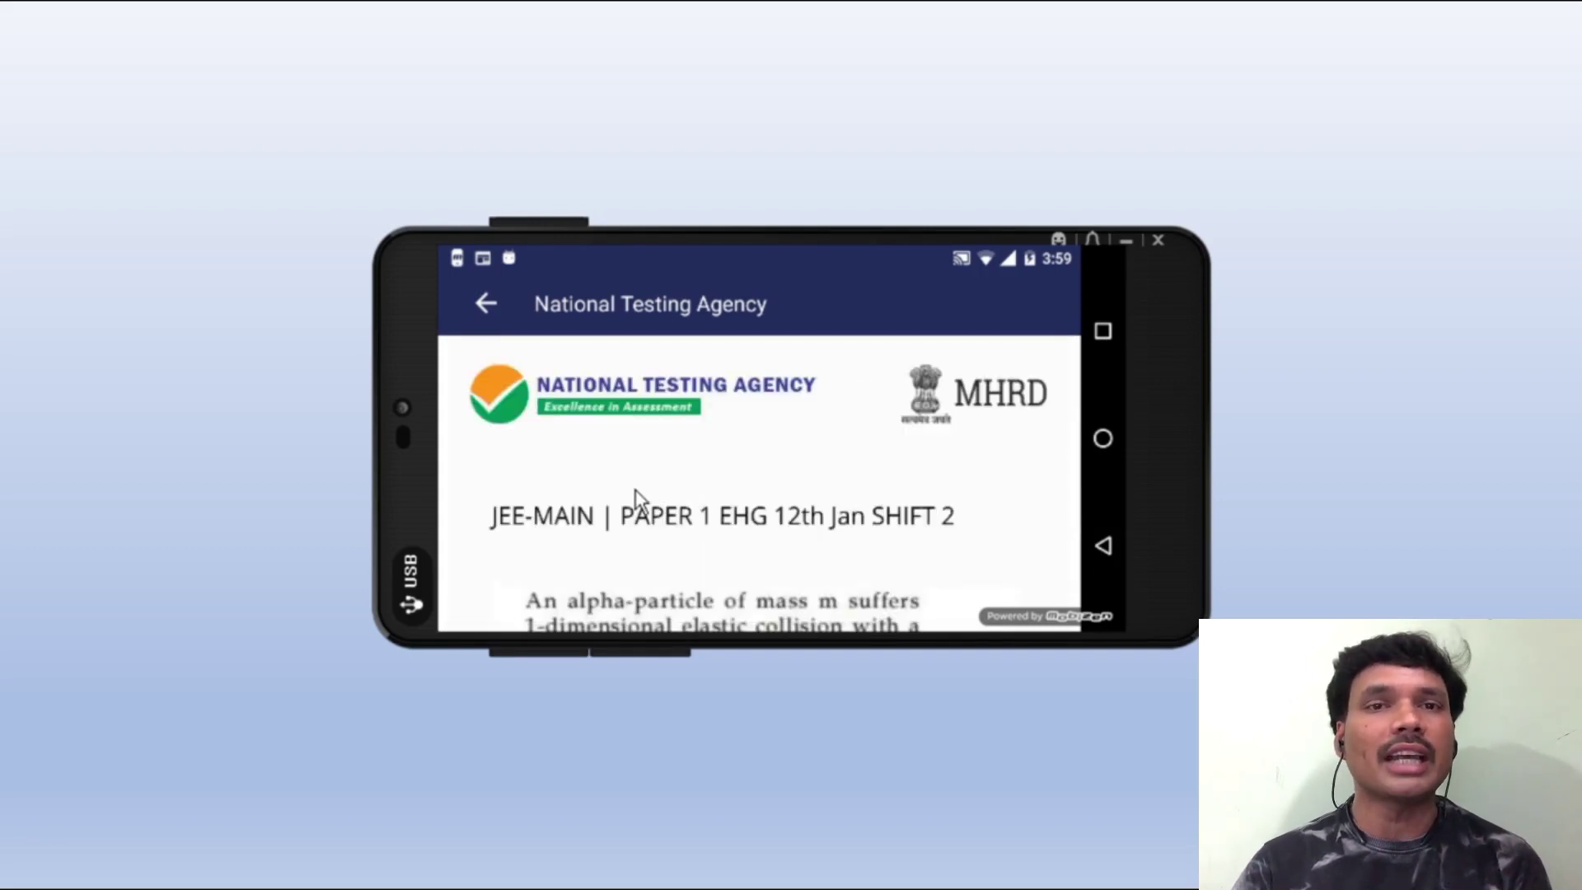
pyautogui.scroll(-3, 727, 504)
pyautogui.scroll(-3, 726, 496)
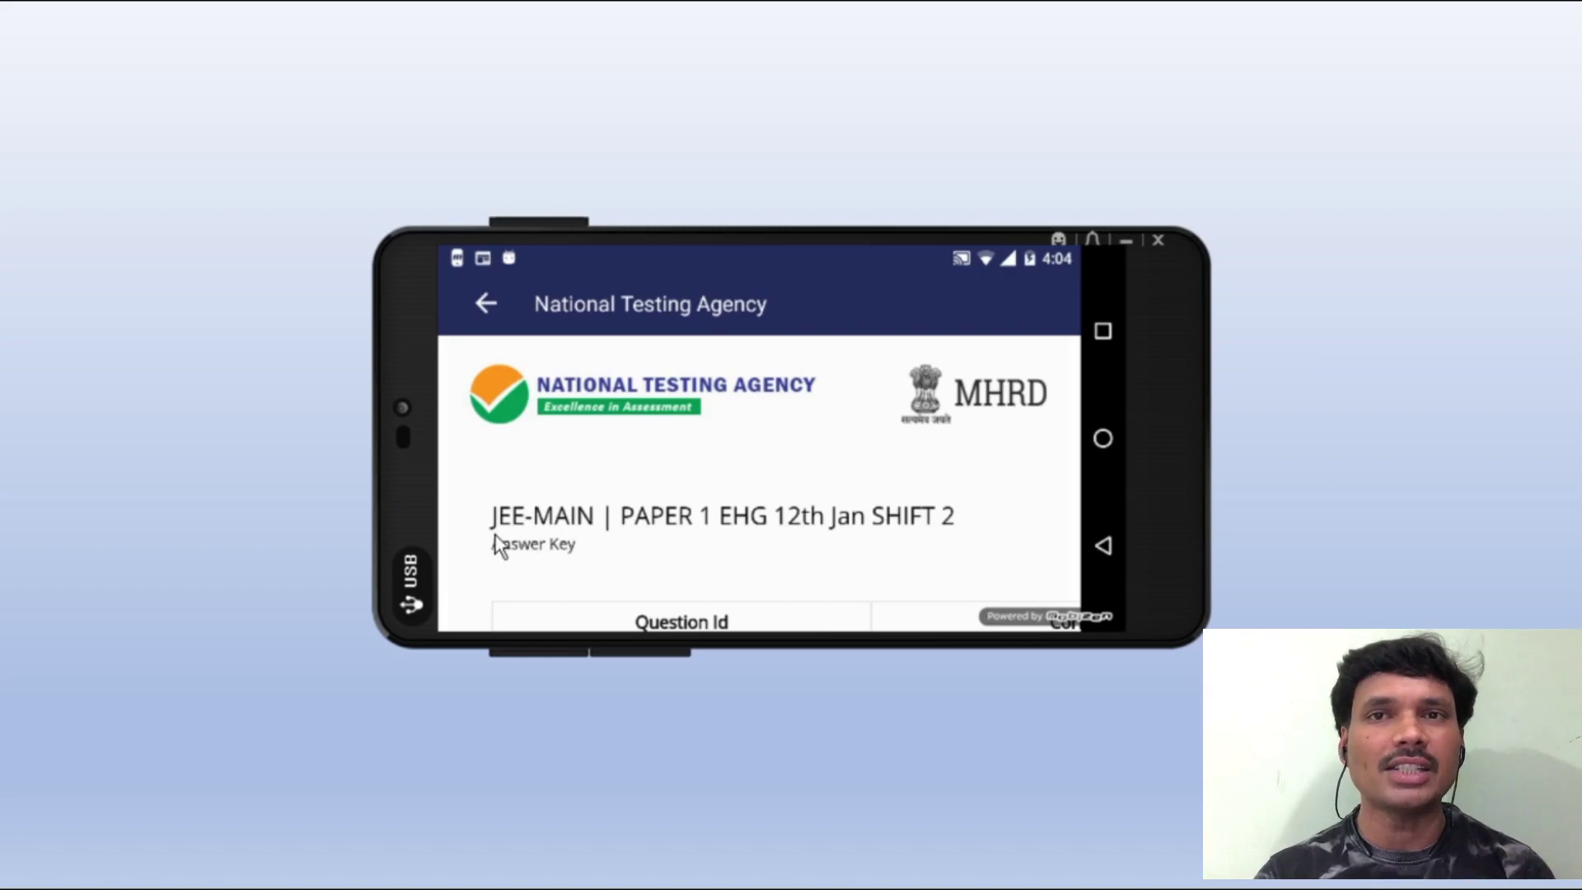
# - Scroll the answer key table down to question 90 and the retake-the-test link
pyautogui.moveTo(869, 527); pyautogui.dragTo(858, 434)
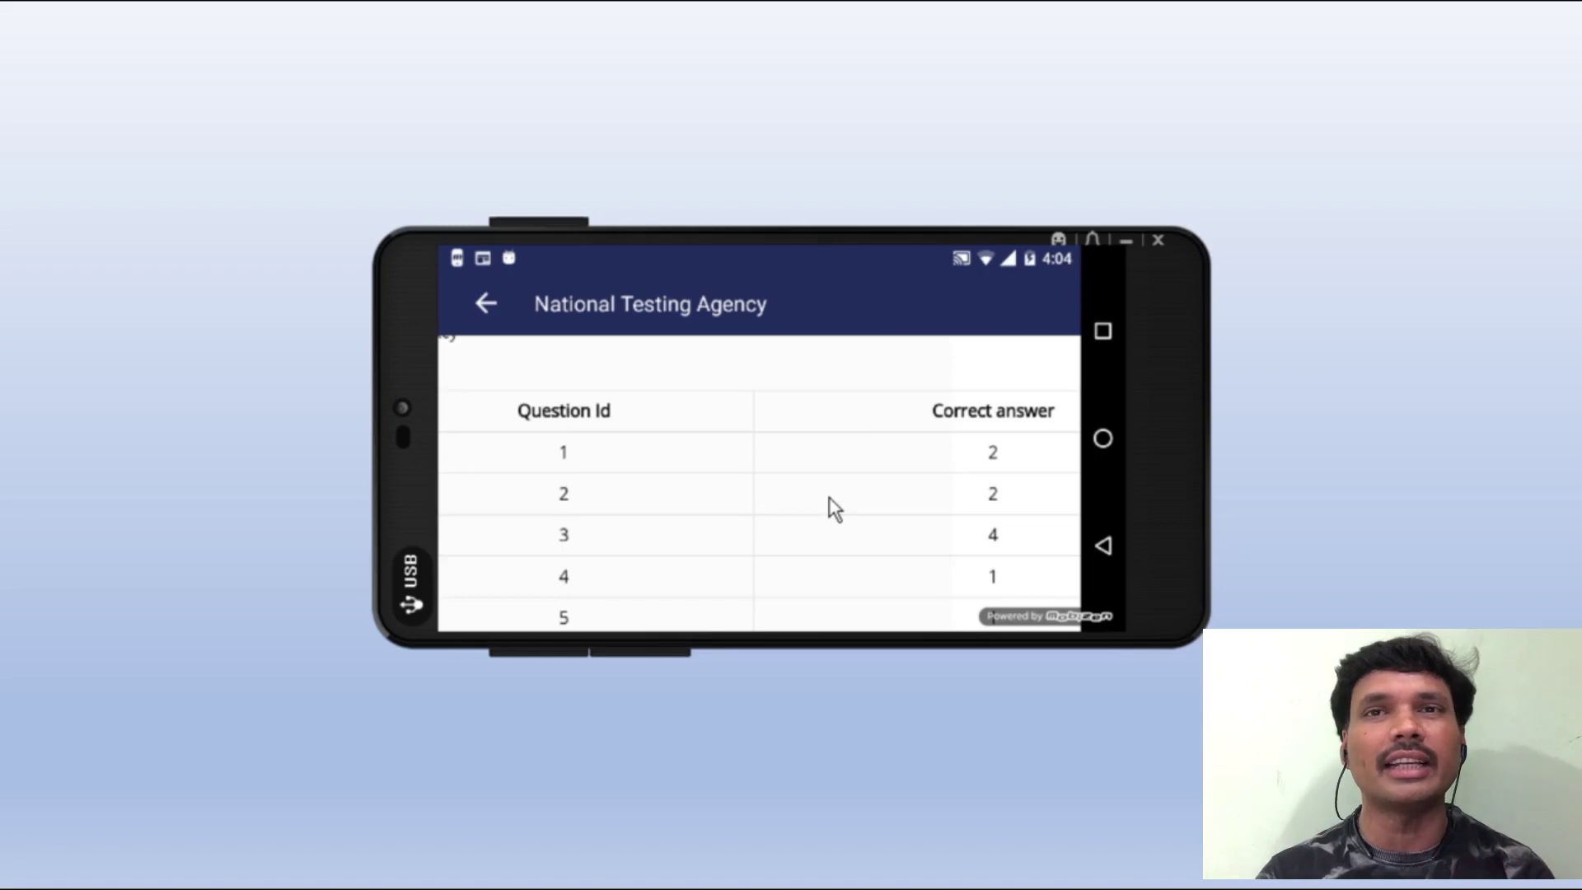
pyautogui.scroll(-2, 830, 501)
pyautogui.scroll(-3, 833, 496)
pyautogui.scroll(-20, 833, 495)
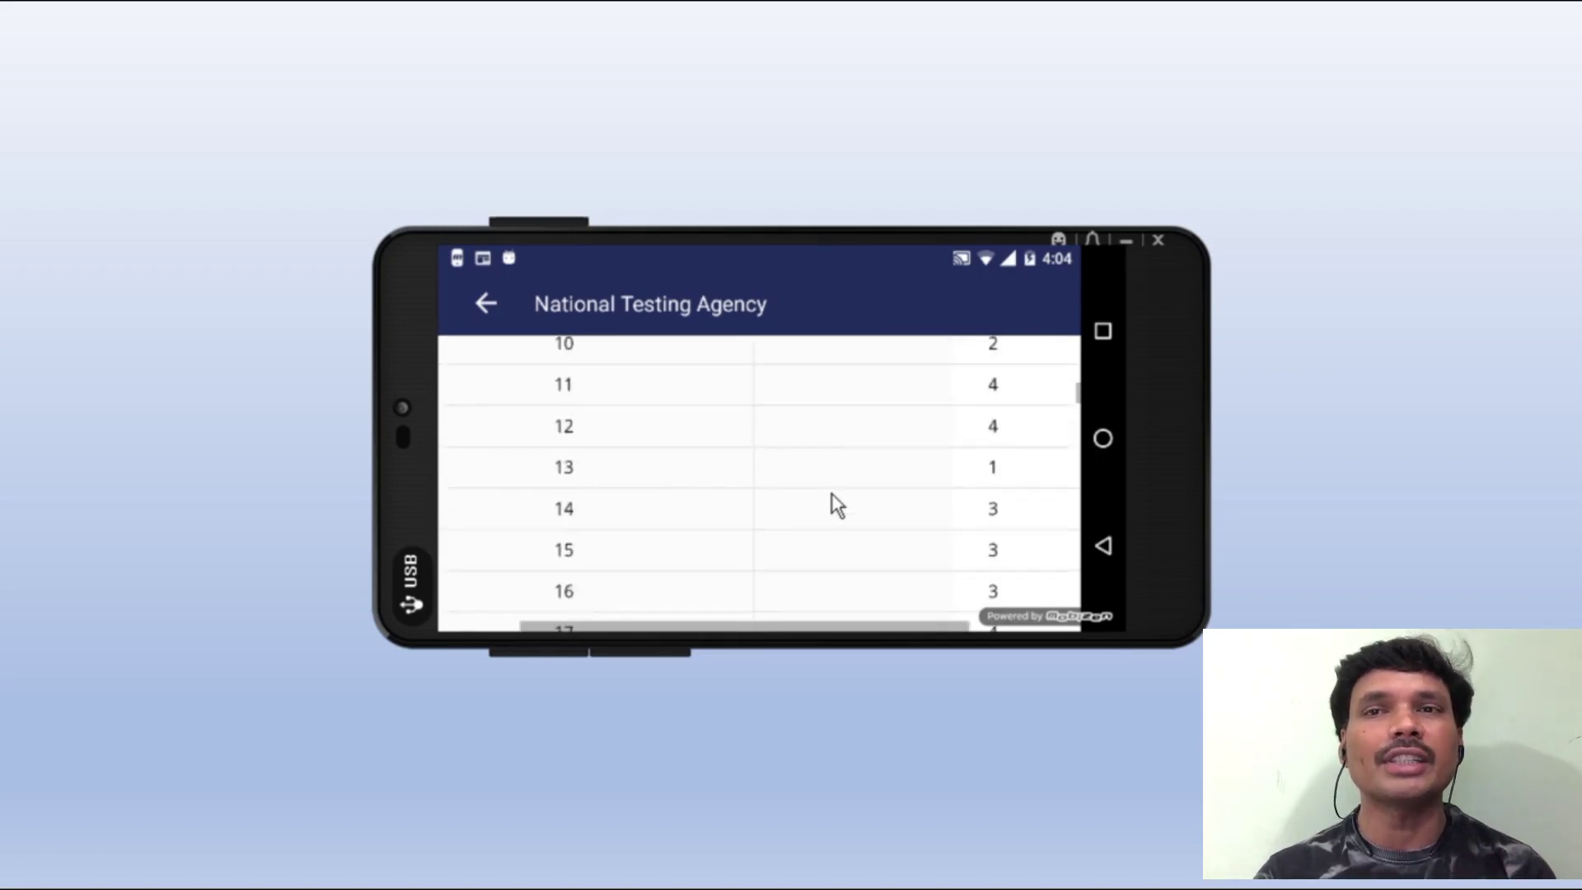
pyautogui.scroll(-20, 832, 494)
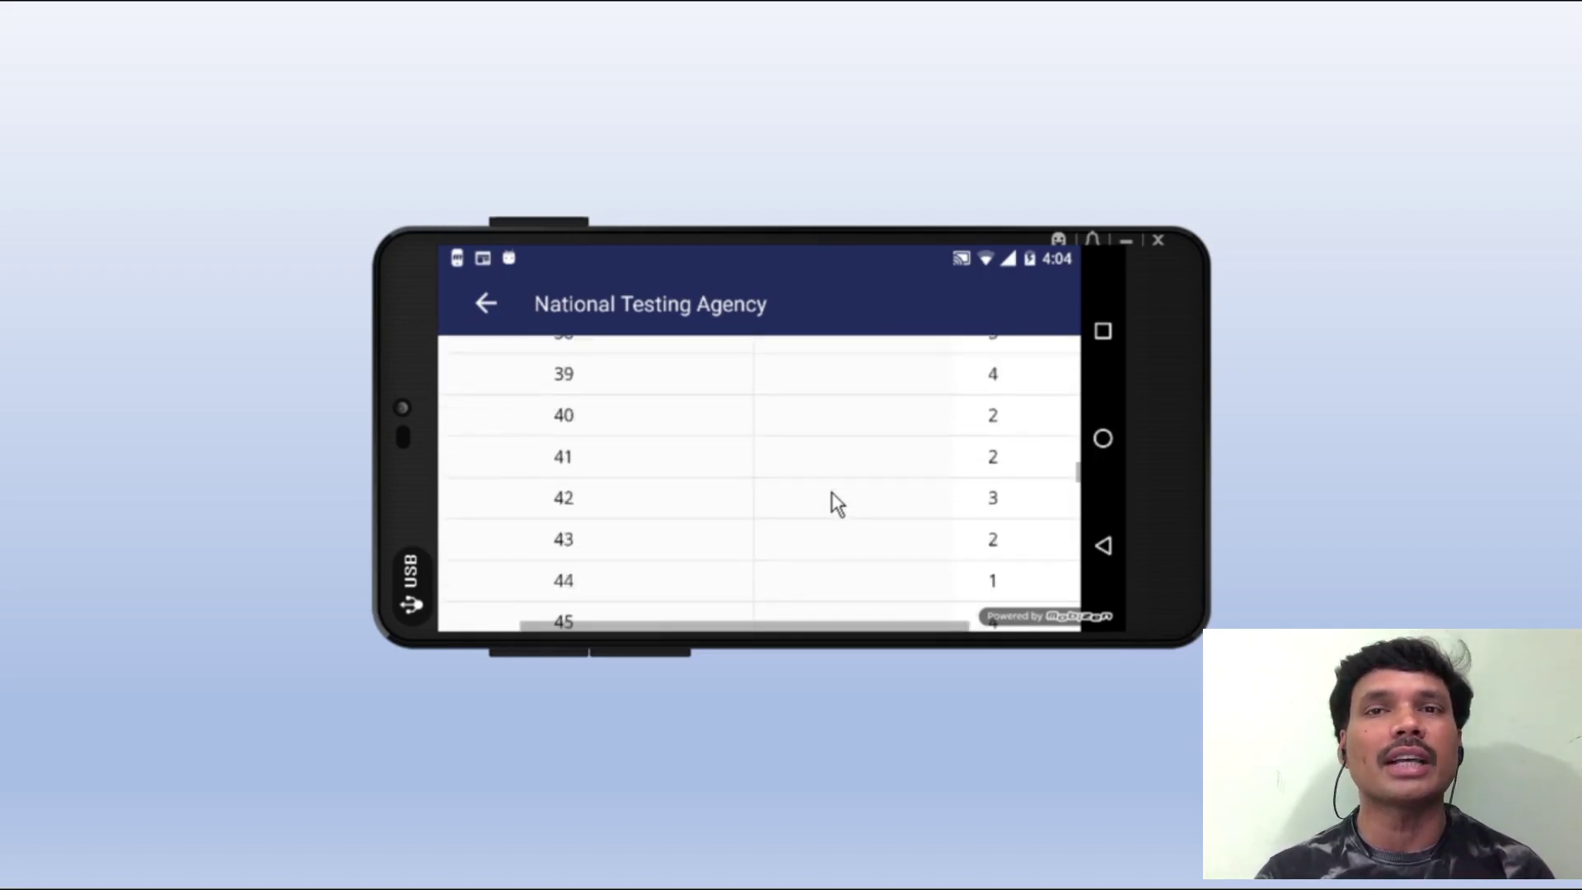
pyautogui.scroll(-12, 857, 488)
pyautogui.scroll(-10, 862, 476)
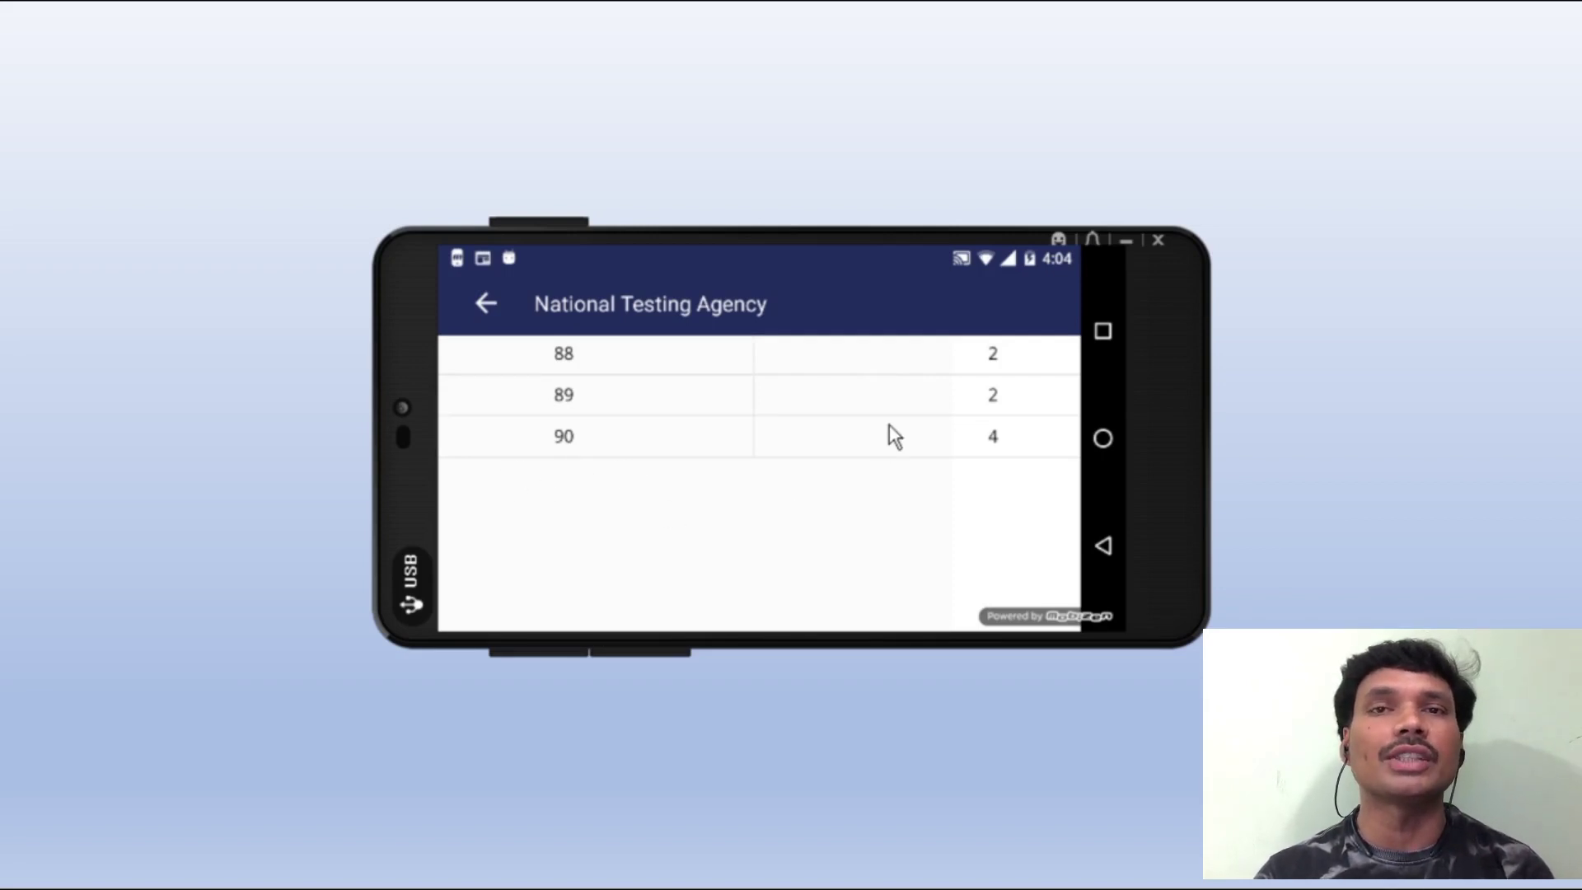
pyautogui.scroll(-2, 703, 501)
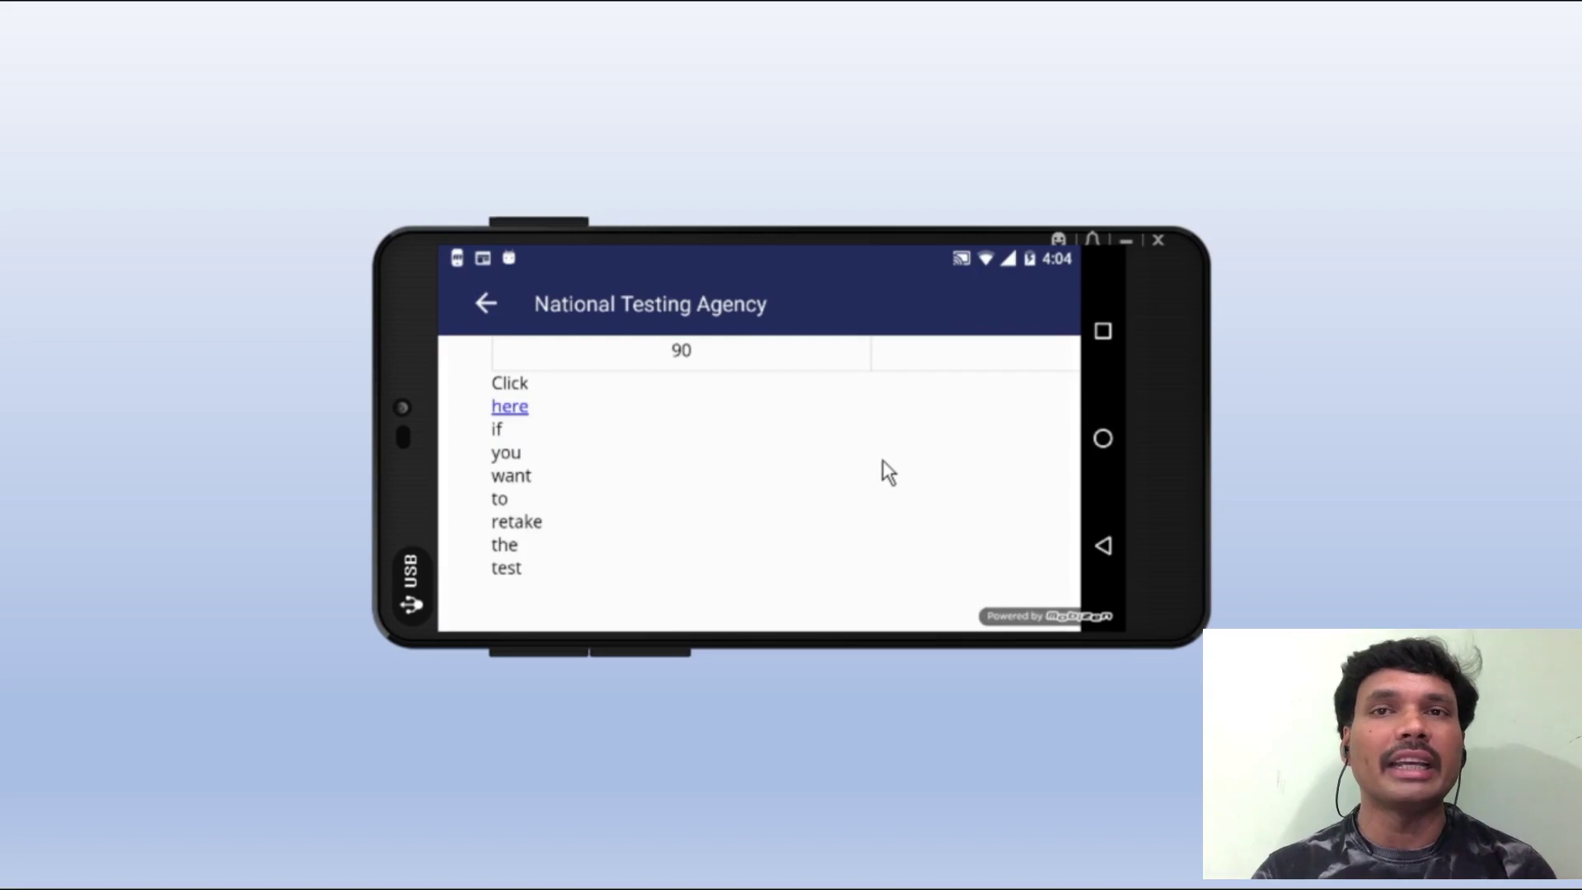
pyautogui.hscroll(3, 881, 465)
pyautogui.scroll(3, 842, 471)
pyautogui.scroll(-5, 843, 472)
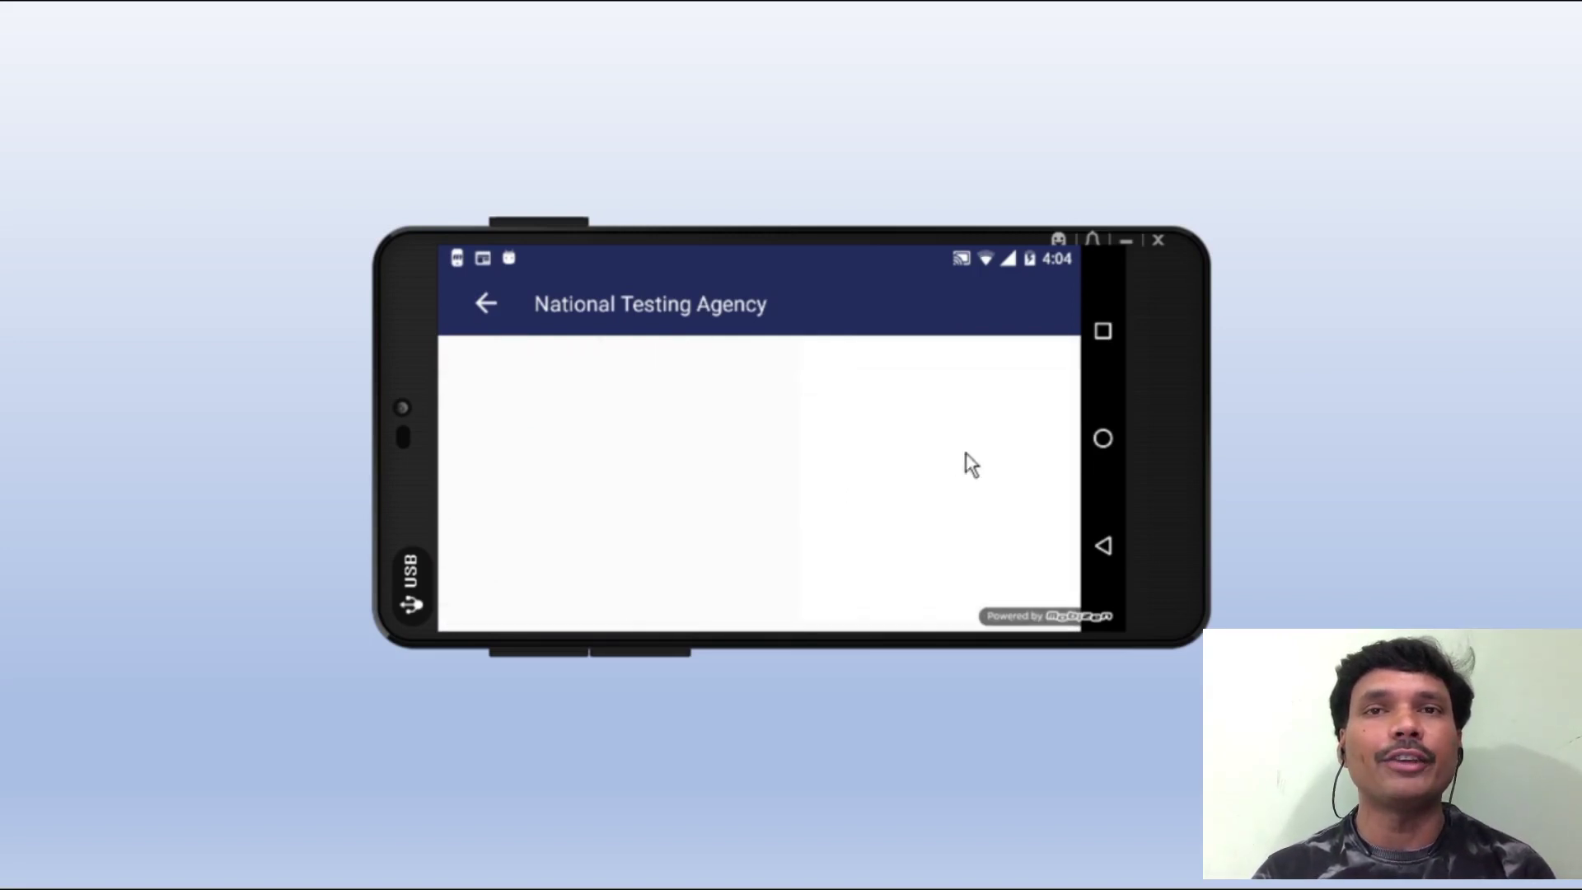
pyautogui.hscroll(-4, 700, 455)
pyautogui.scroll(1, 687, 449)
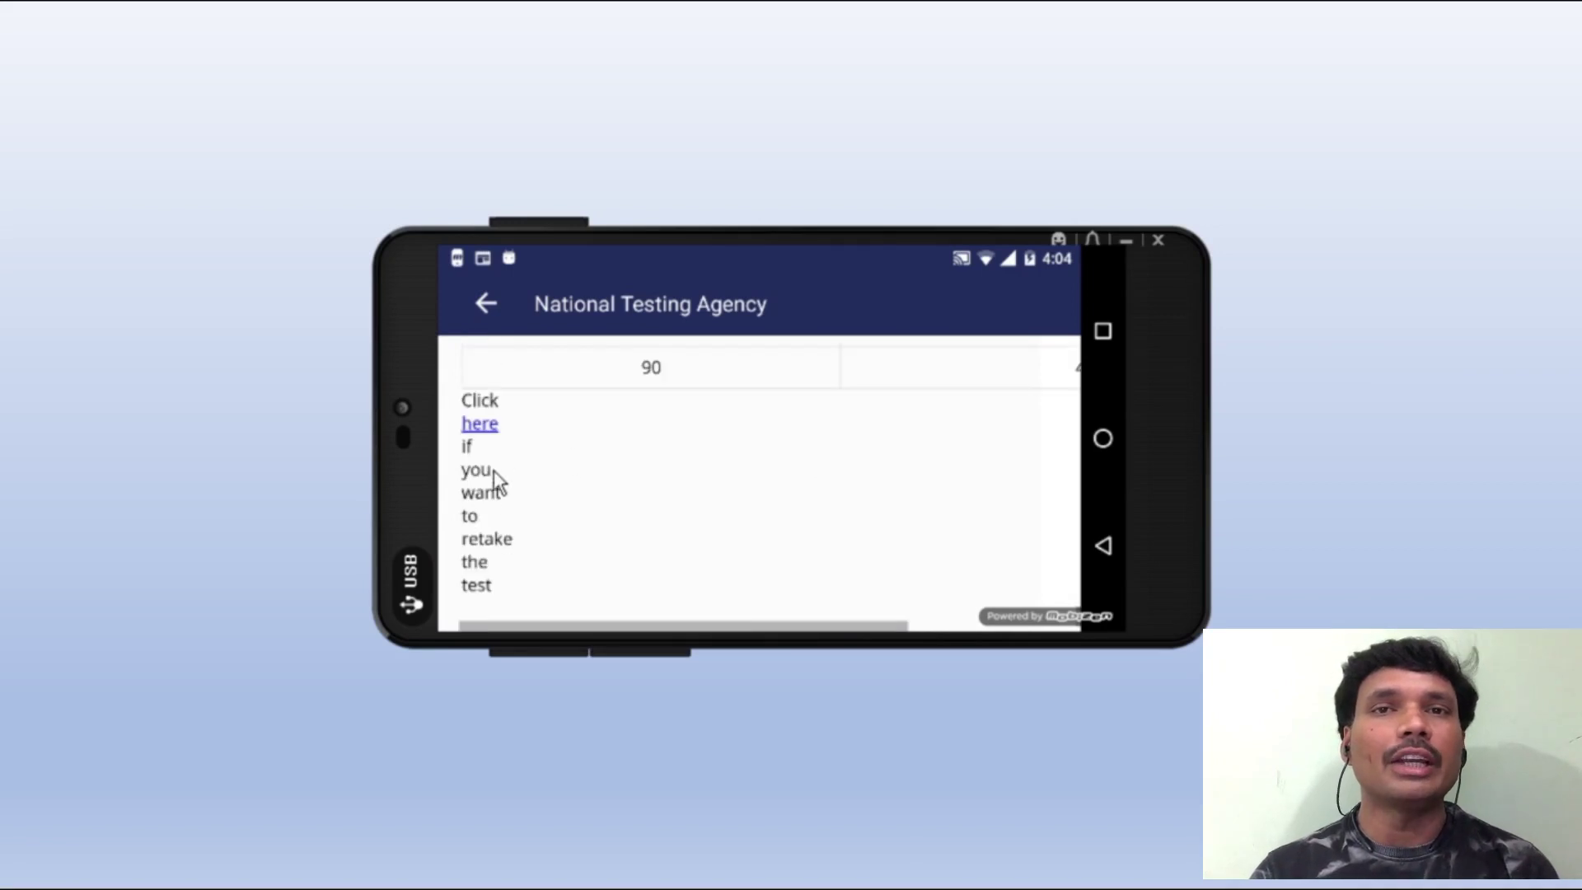
pyautogui.scroll(-1, 565, 482)
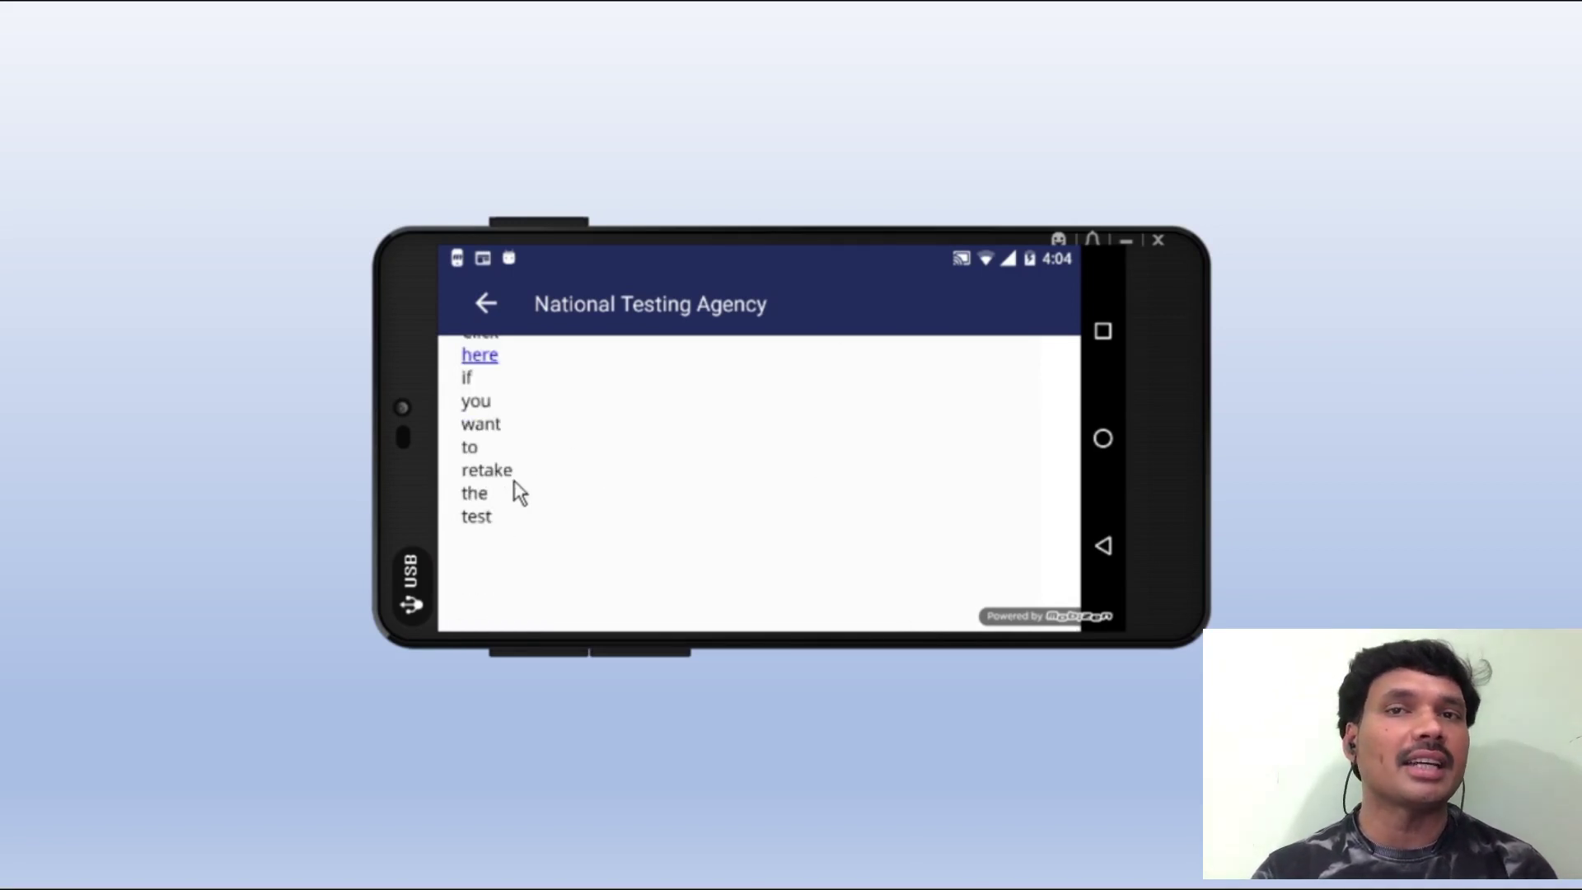
pyautogui.scroll(15, 653, 481)
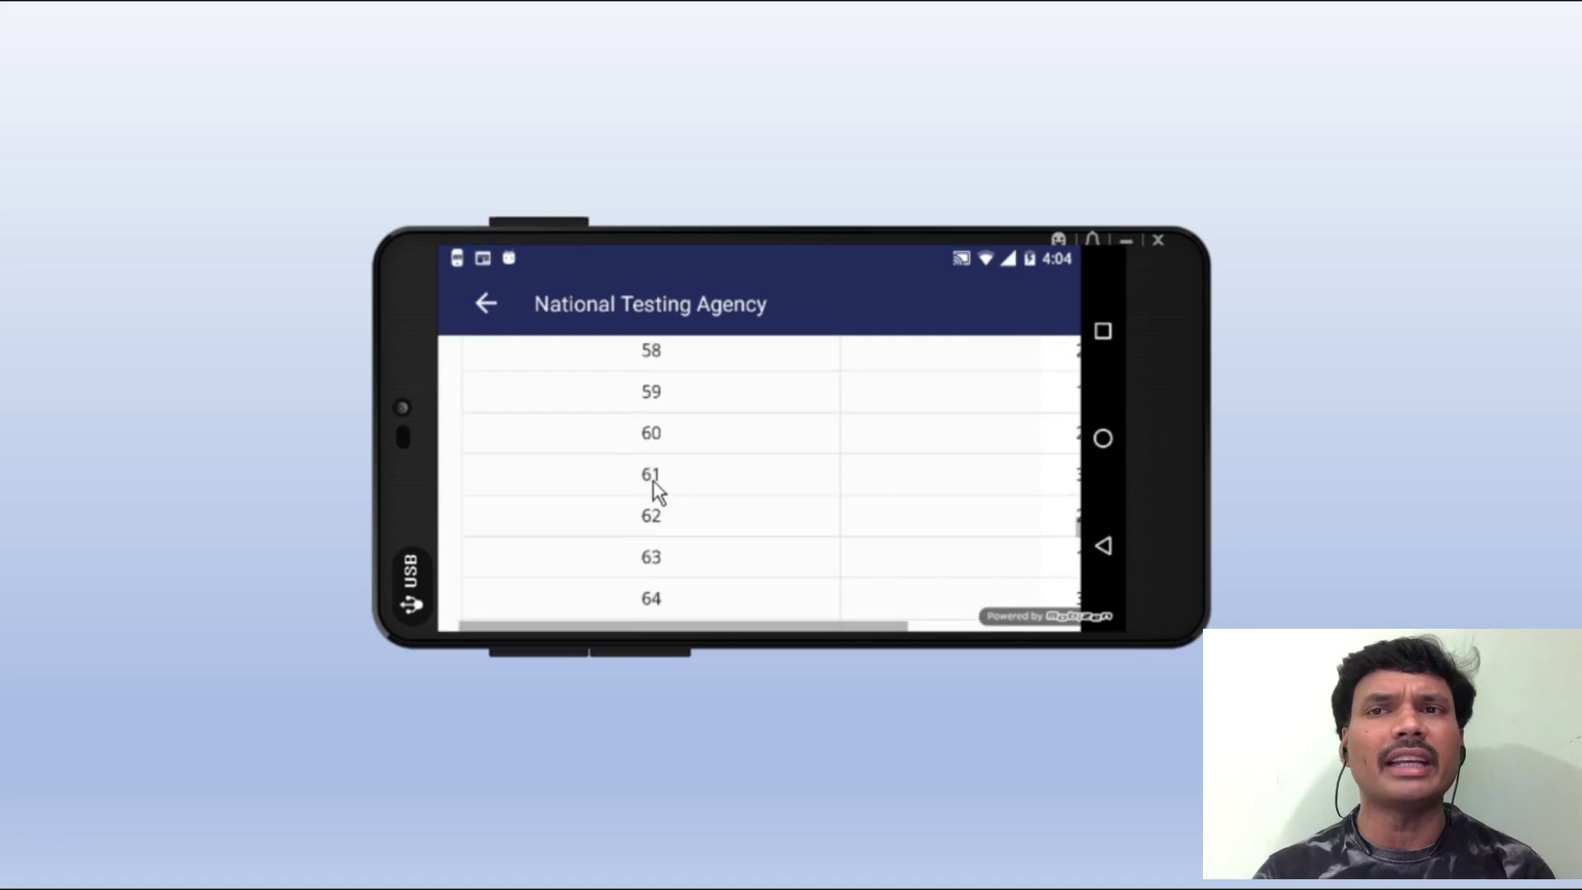
pyautogui.scroll(5, 659, 482)
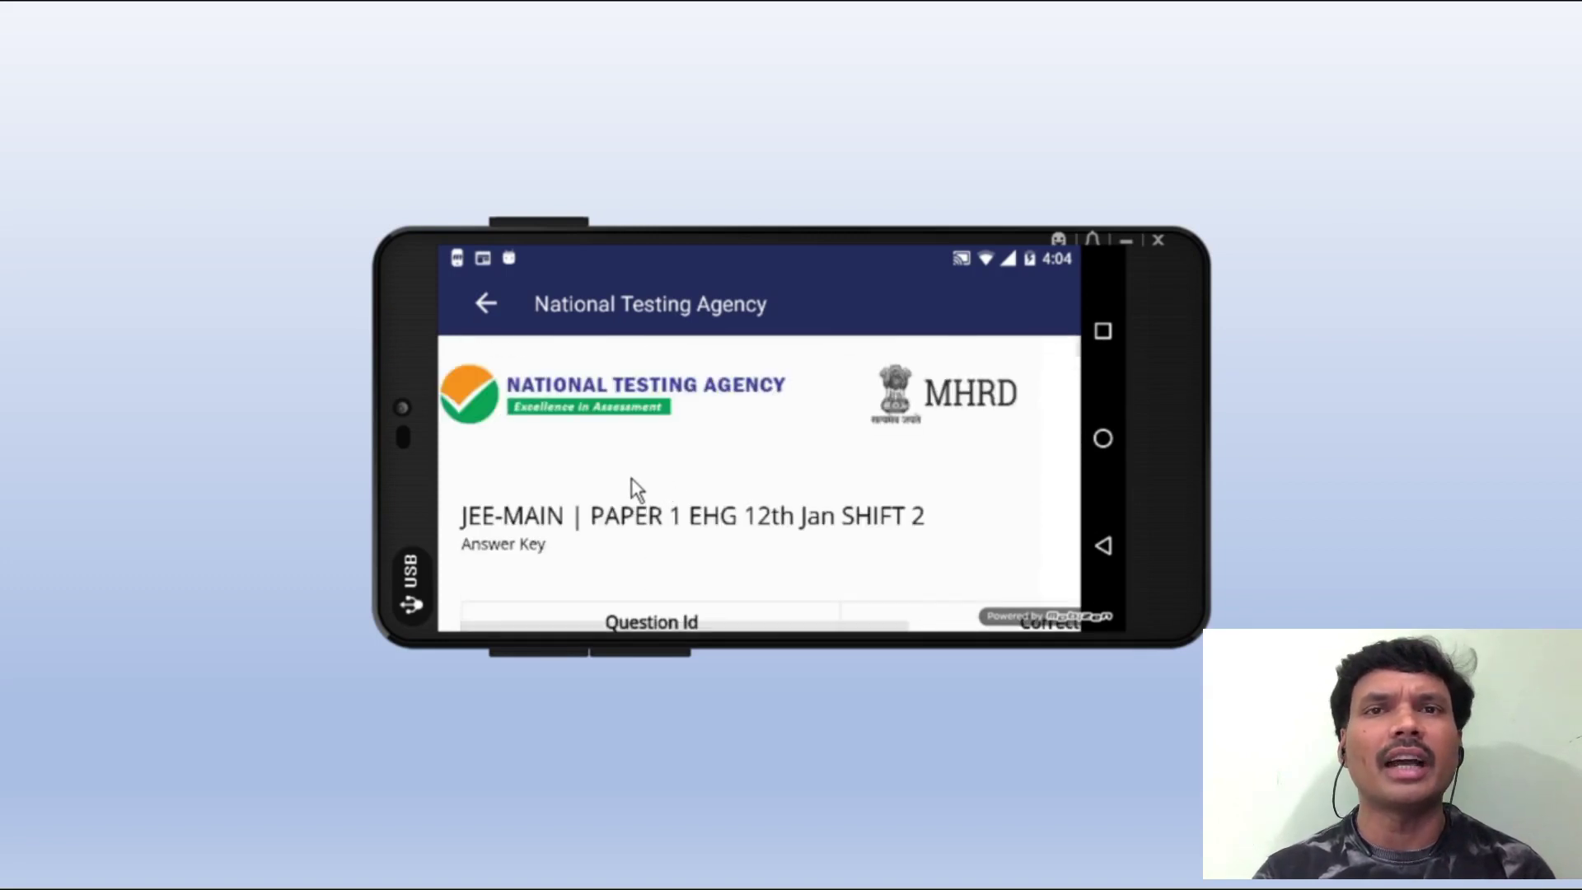
pyautogui.hscroll(3, 879, 479)
pyautogui.scroll(-2, 675, 511)
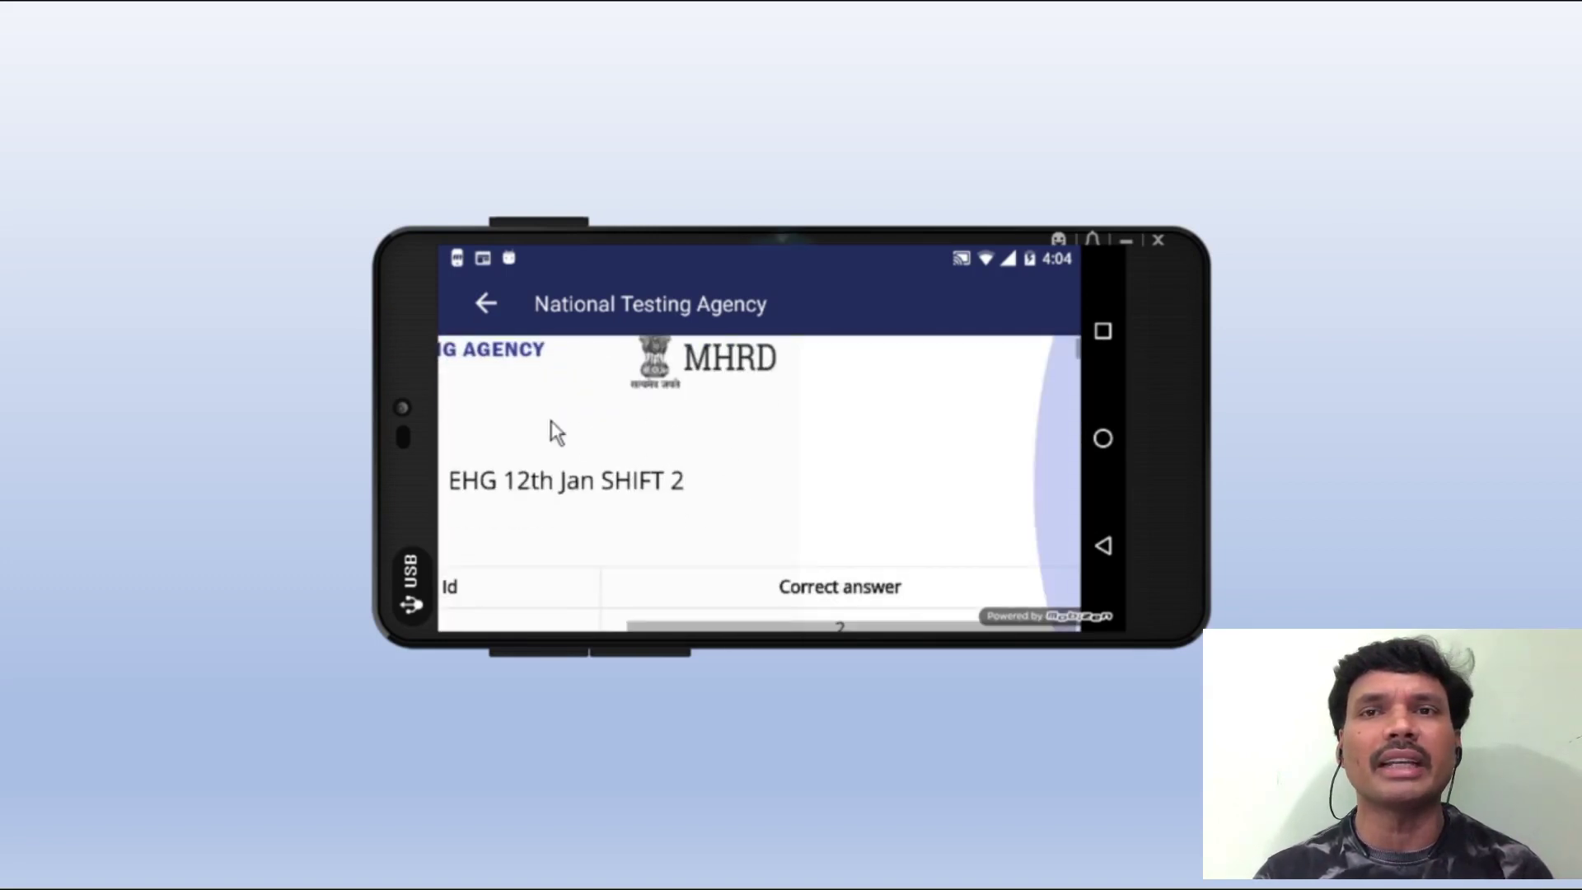
pyautogui.scroll(-10, 746, 480)
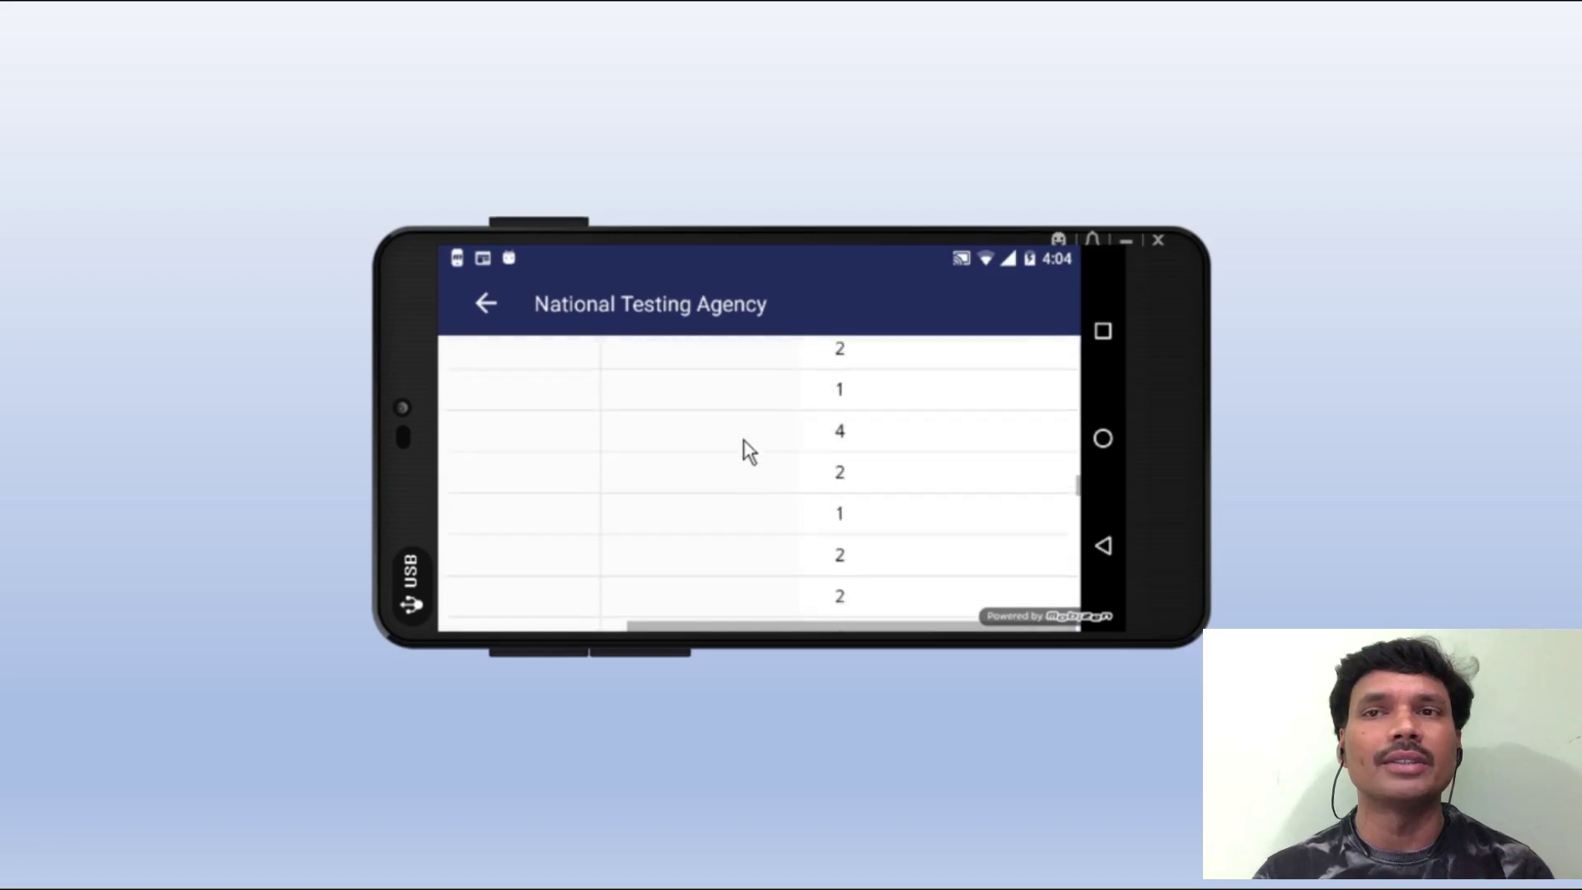
pyautogui.scroll(-10, 743, 438)
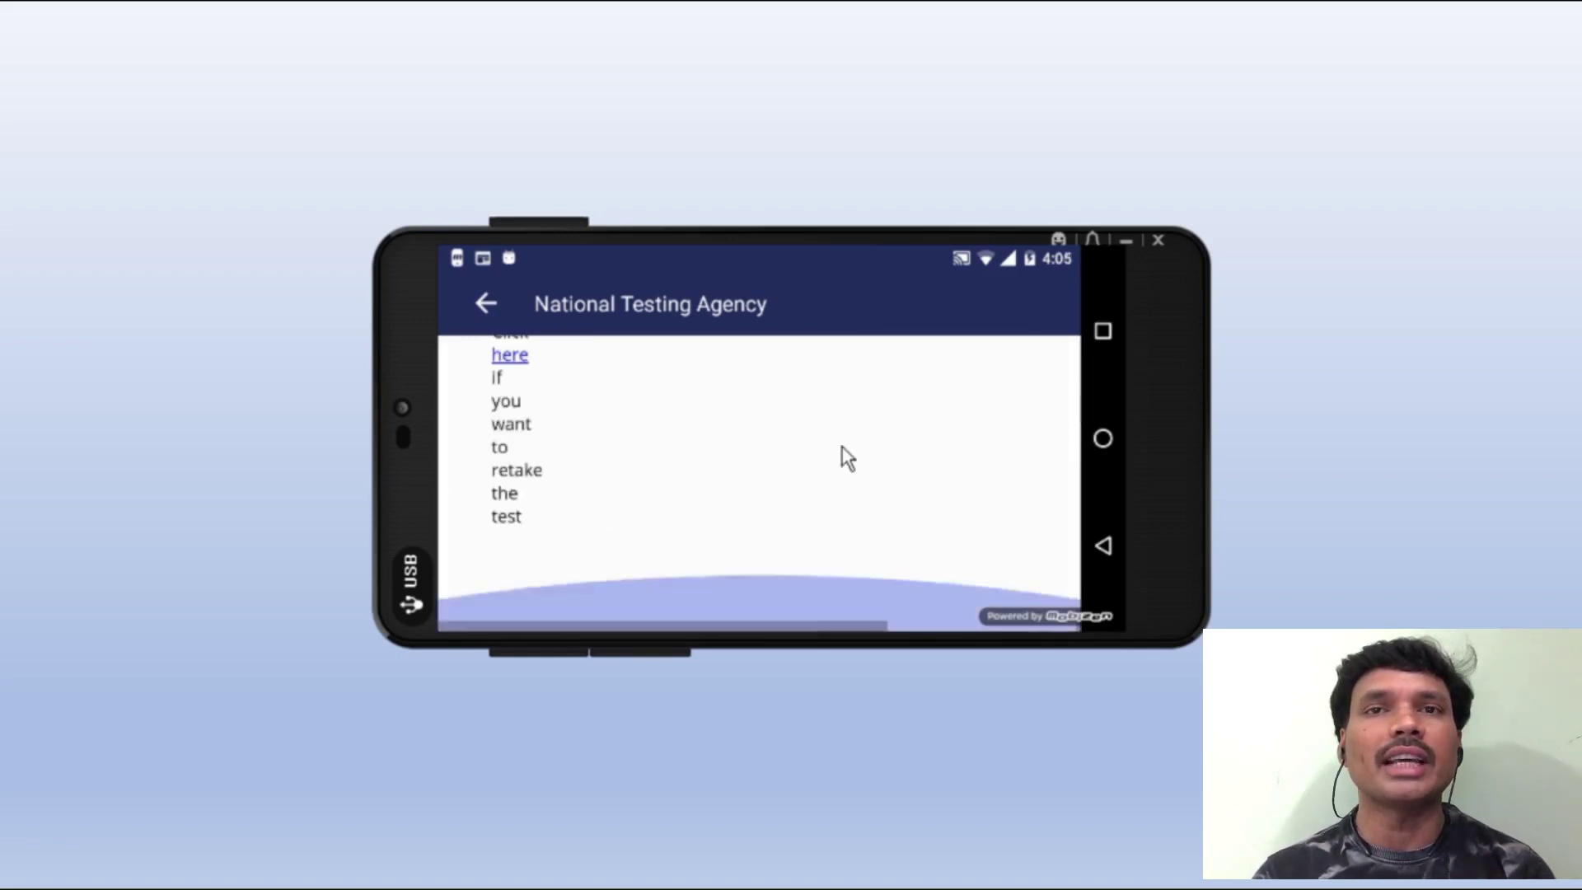
pyautogui.scroll(1, 844, 455)
# - Follow the 'here' retake link and browse the practice centre page
pyautogui.click(516, 425)
pyautogui.scroll(-10, 733, 439)
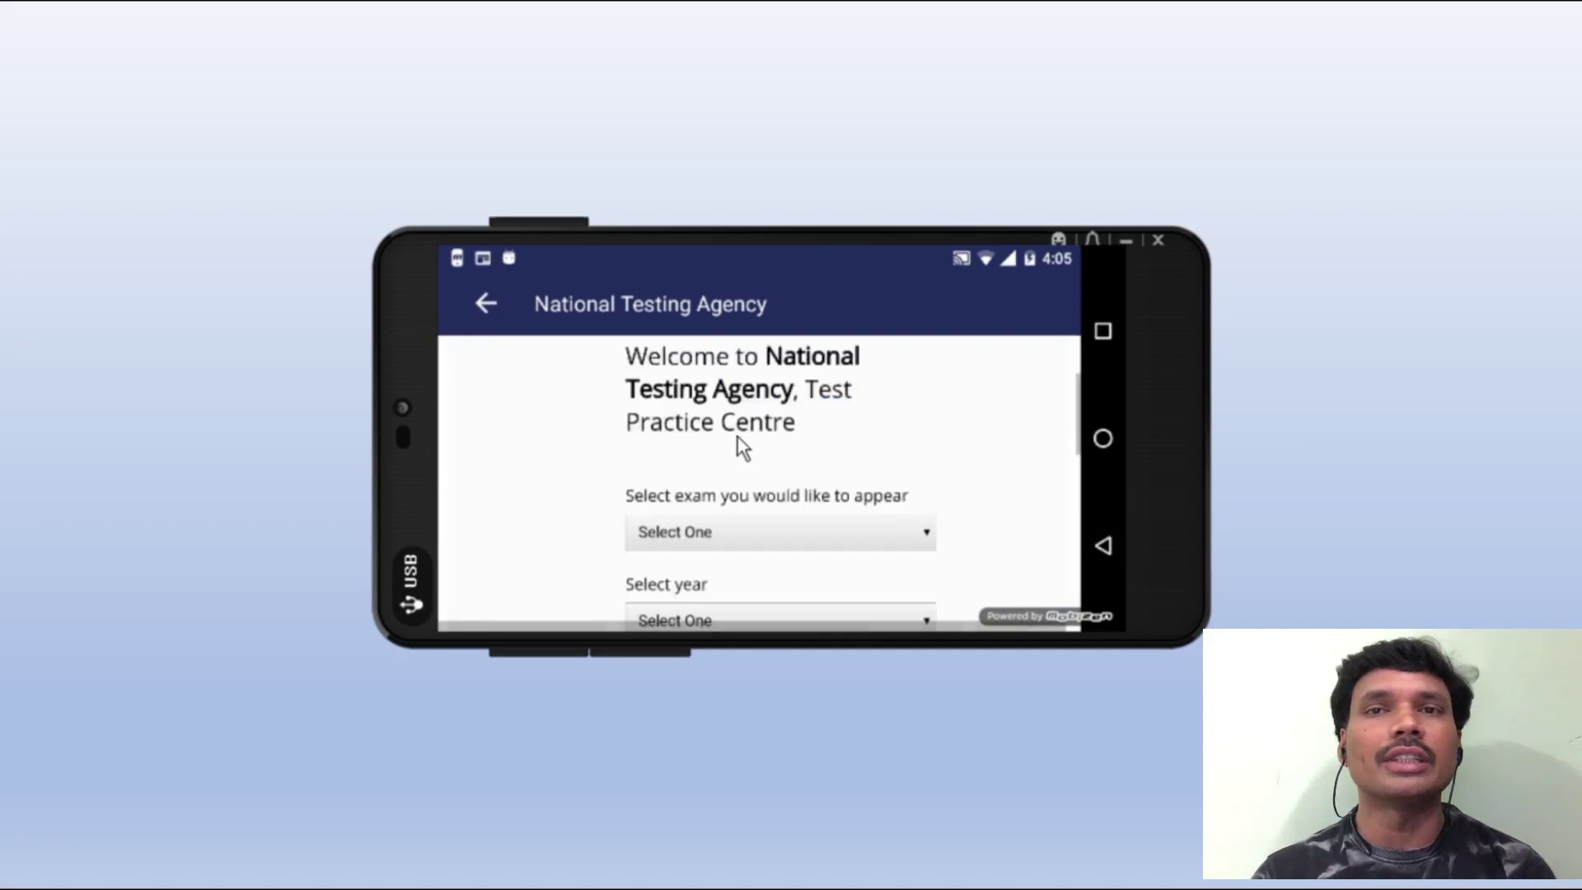
pyautogui.scroll(-2, 739, 495)
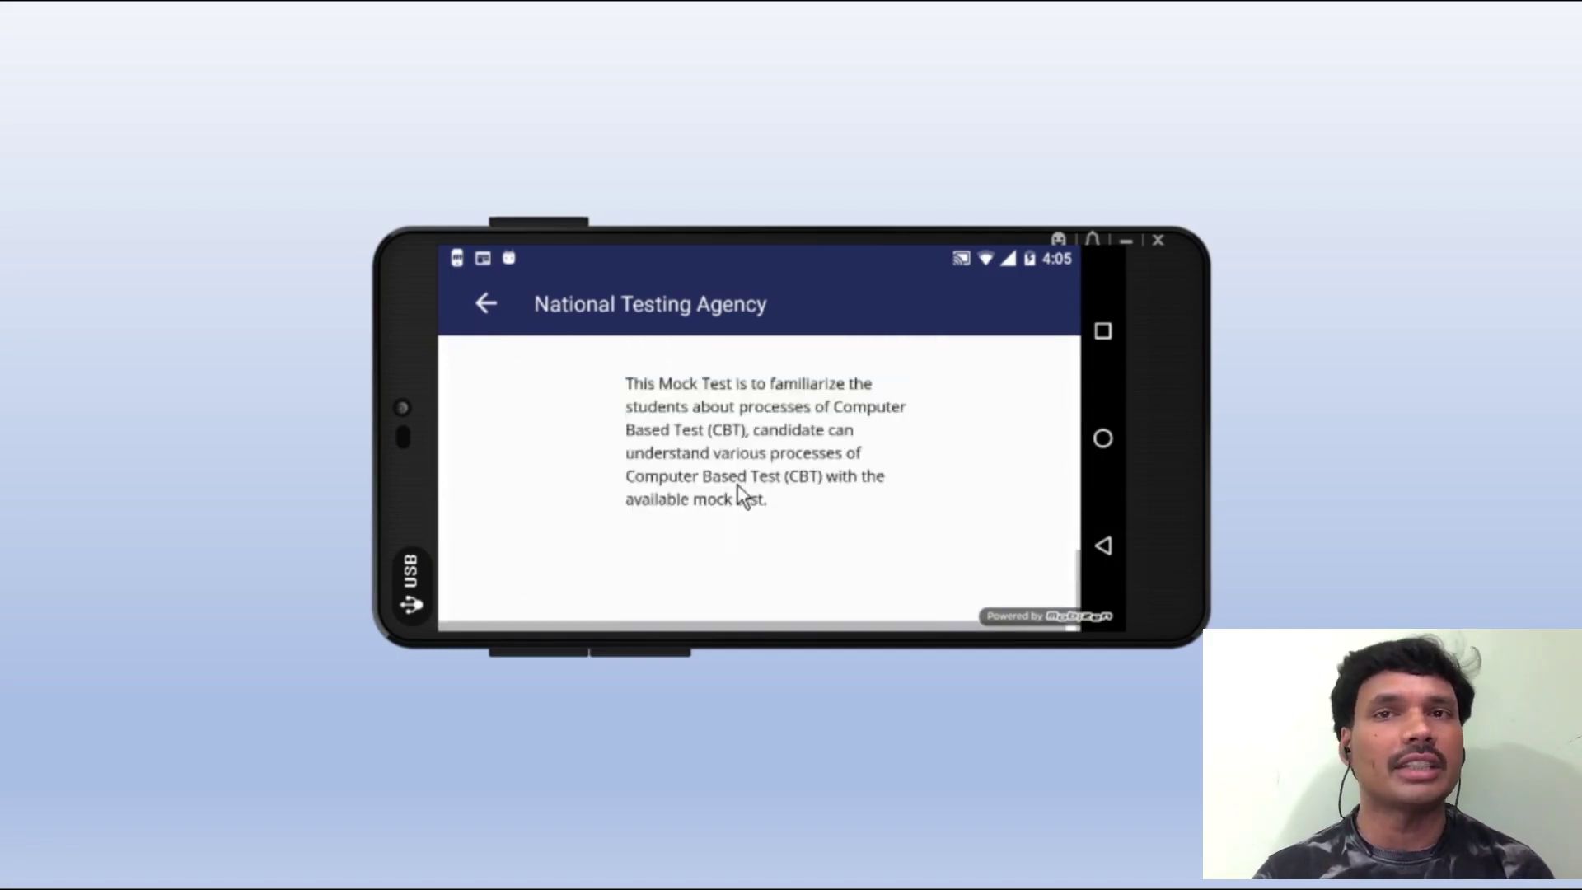
pyautogui.scroll(12, 738, 493)
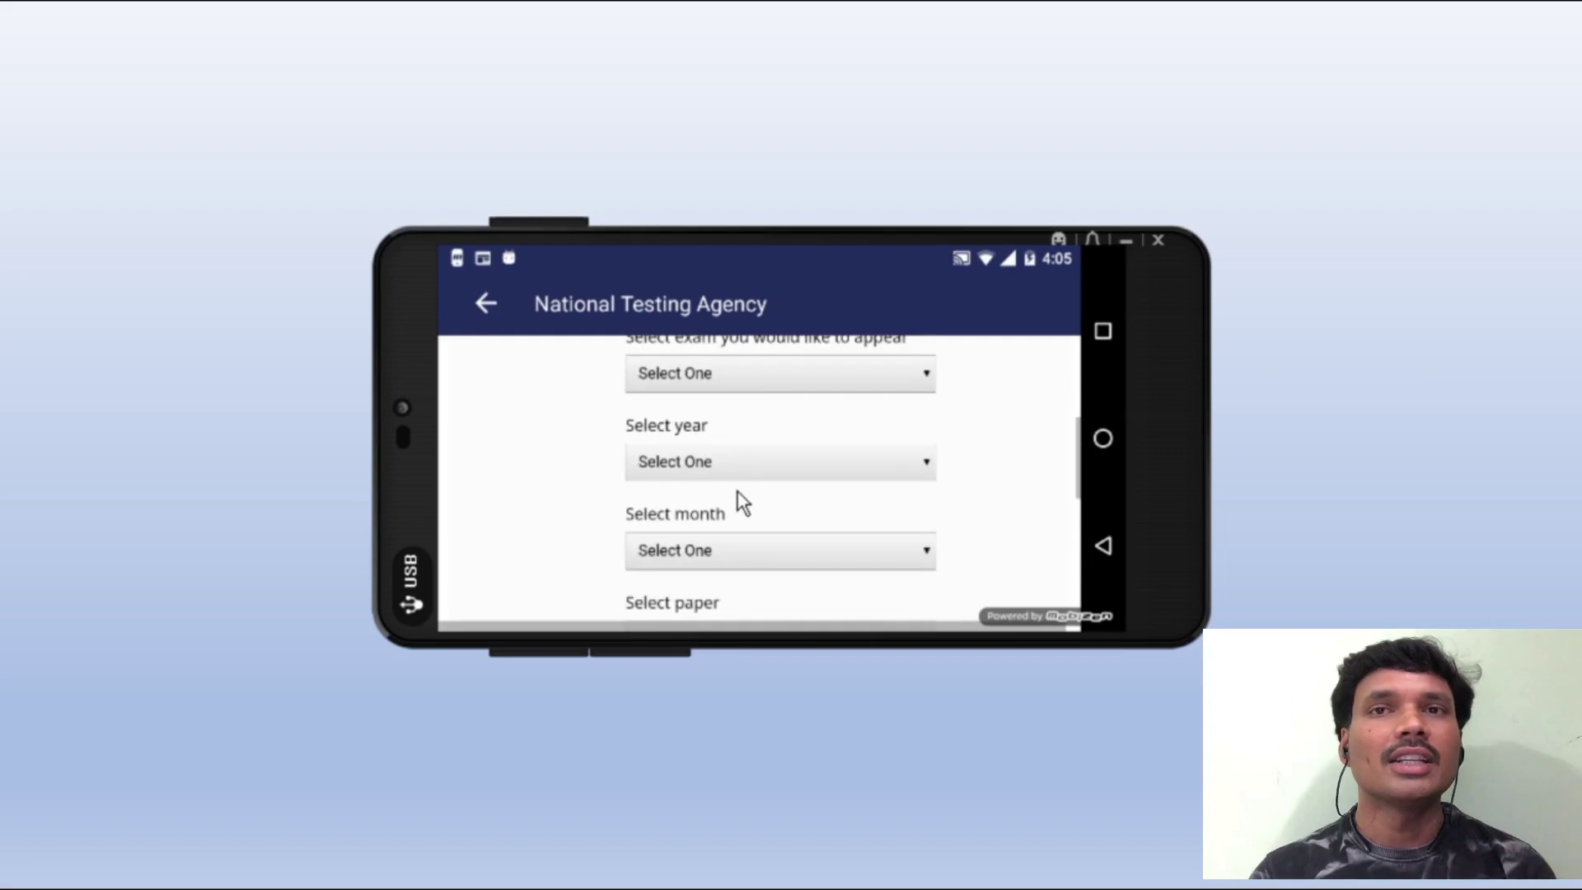
# - Return to the candidate dashboard and briefly check the navigation menu
pyautogui.click(485, 304)
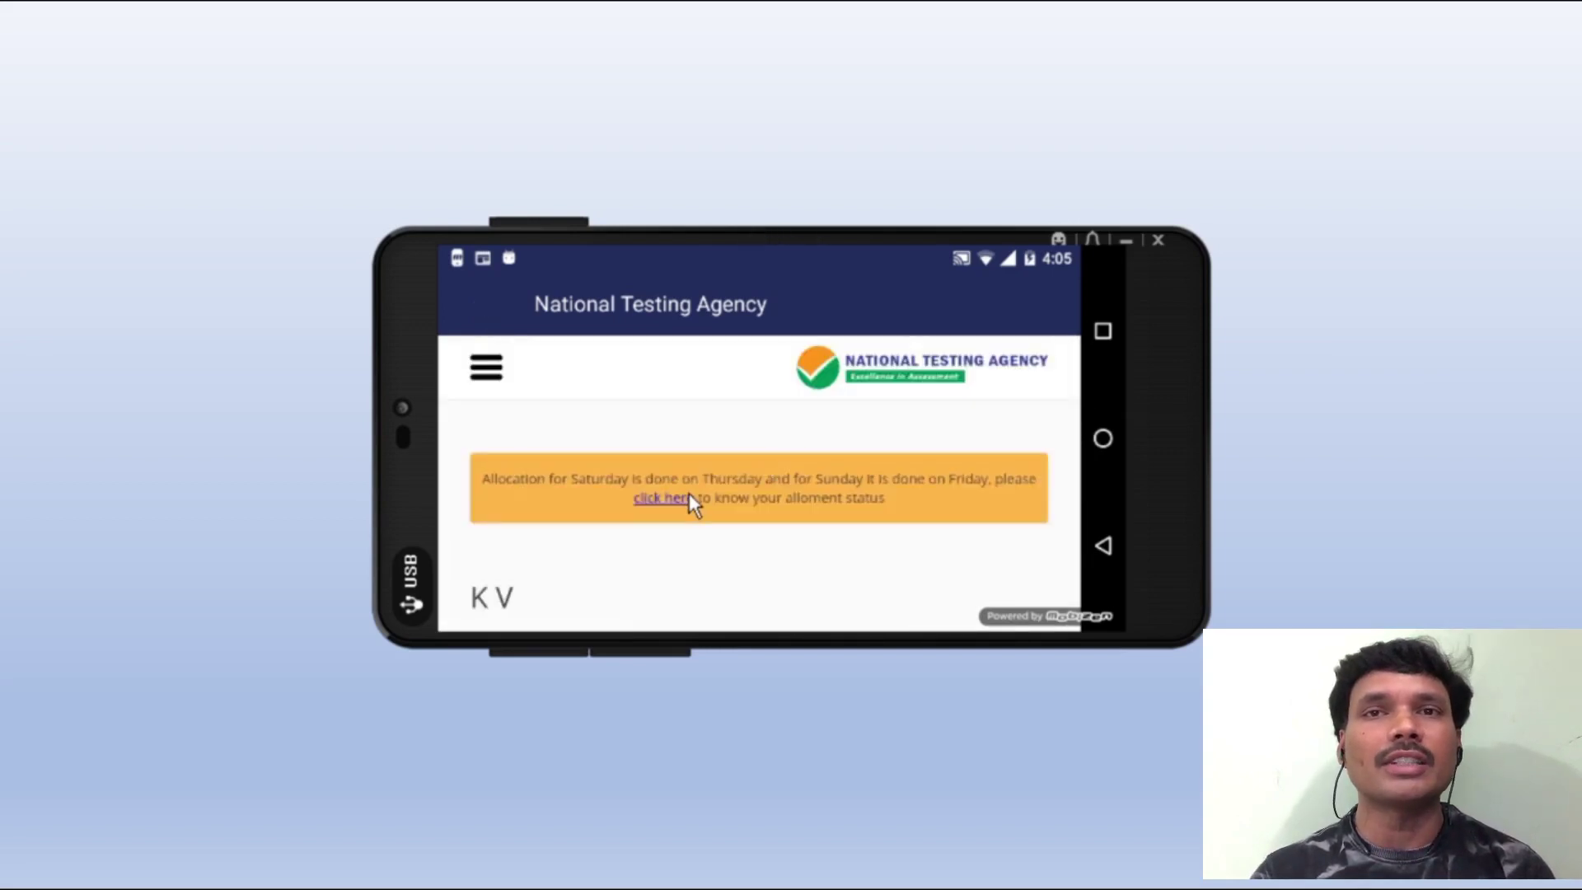
pyautogui.scroll(-10, 688, 493)
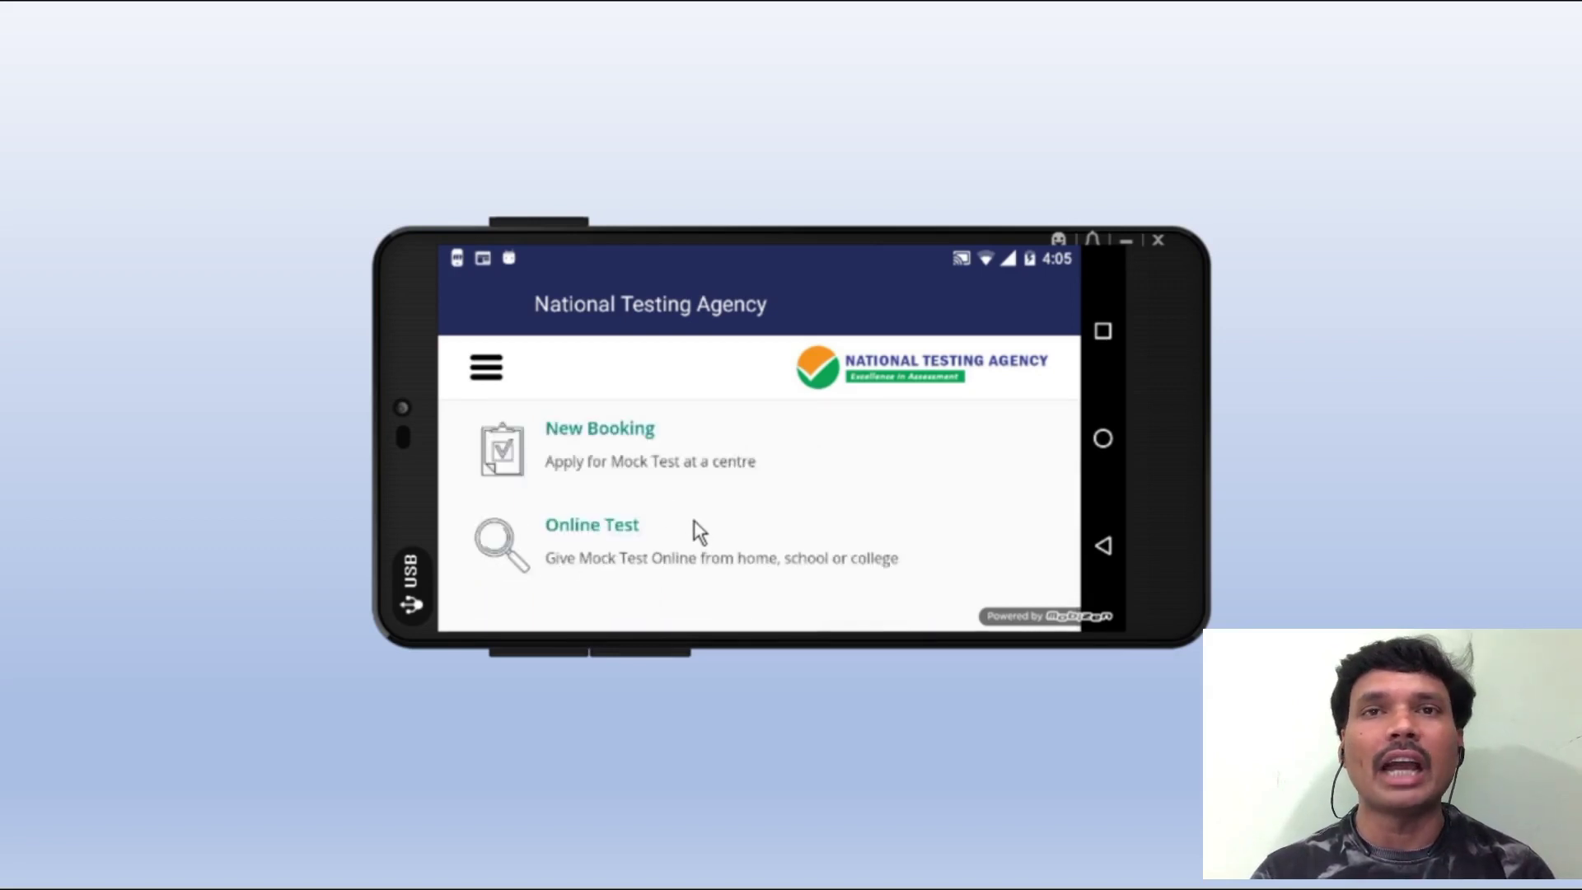
pyautogui.scroll(10, 765, 510)
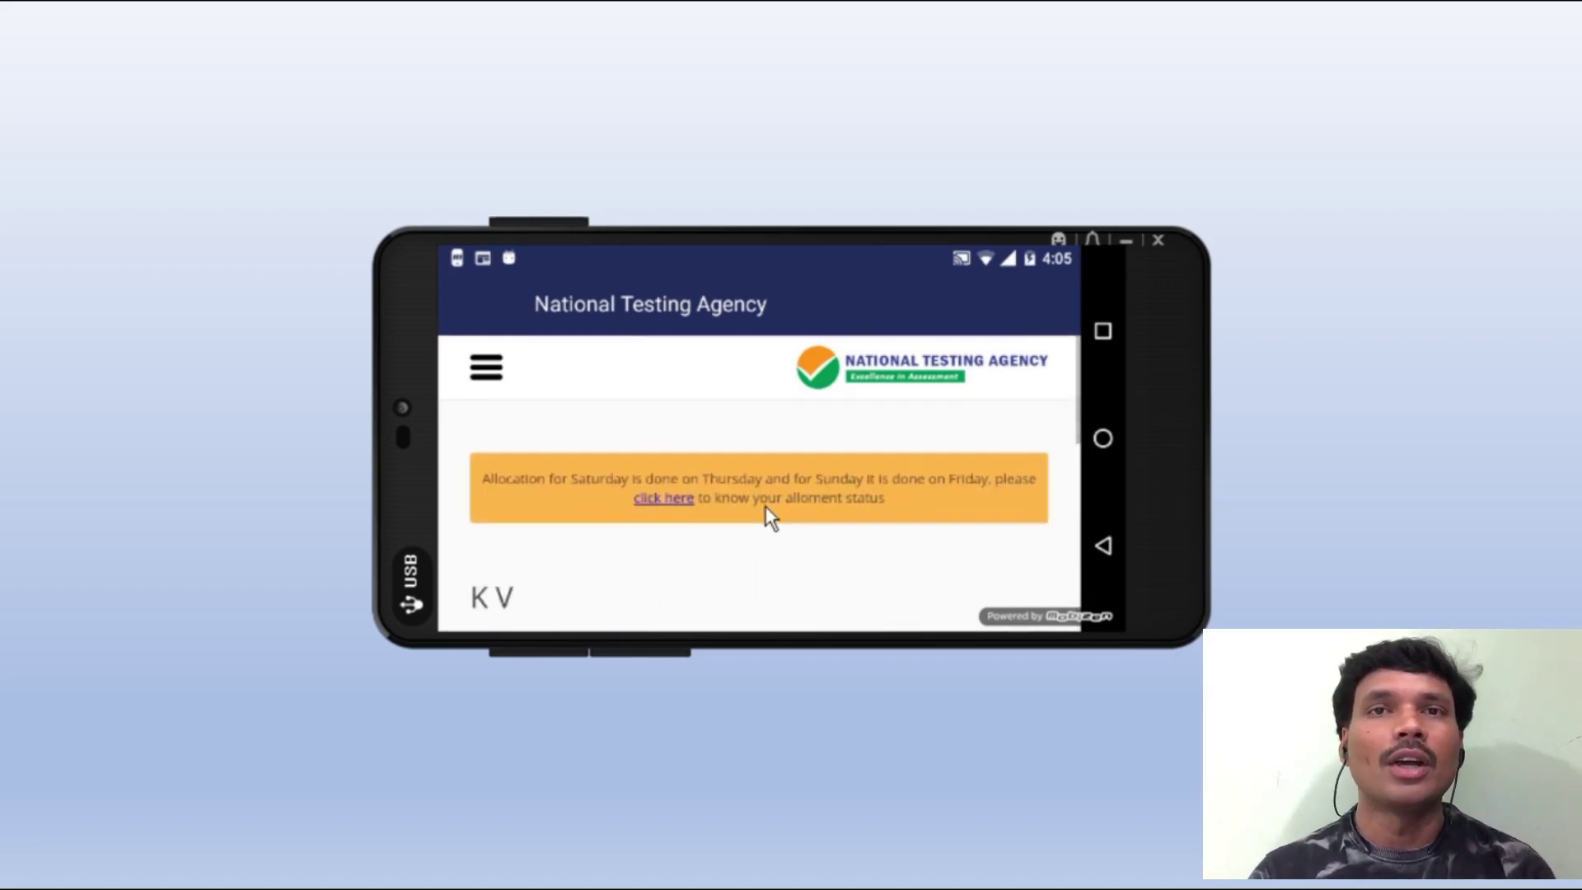
pyautogui.click(484, 367)
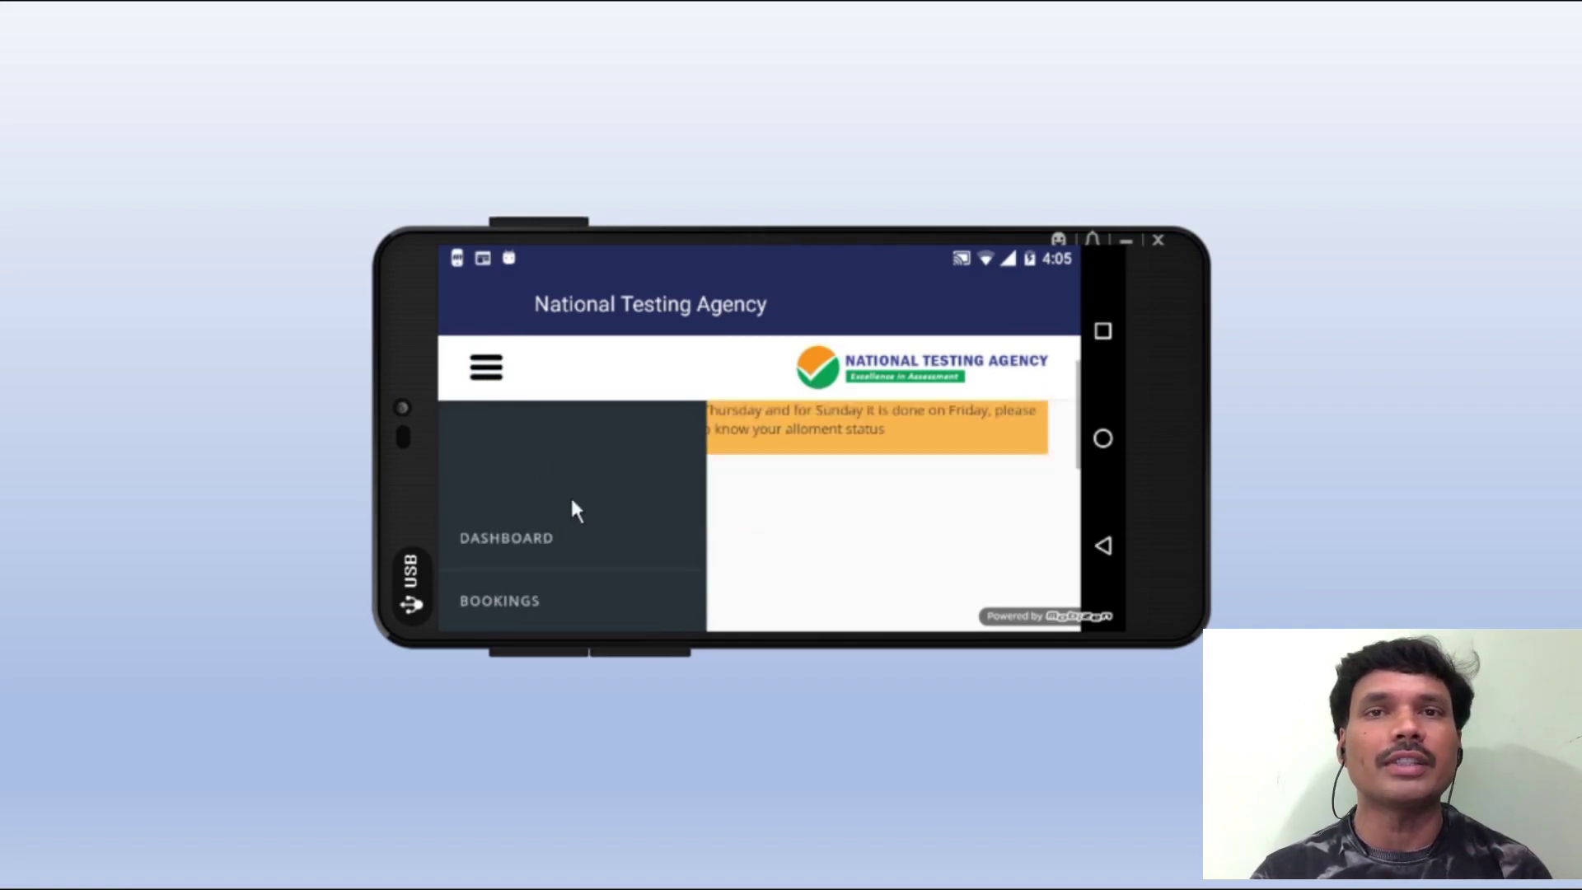
pyautogui.click(781, 491)
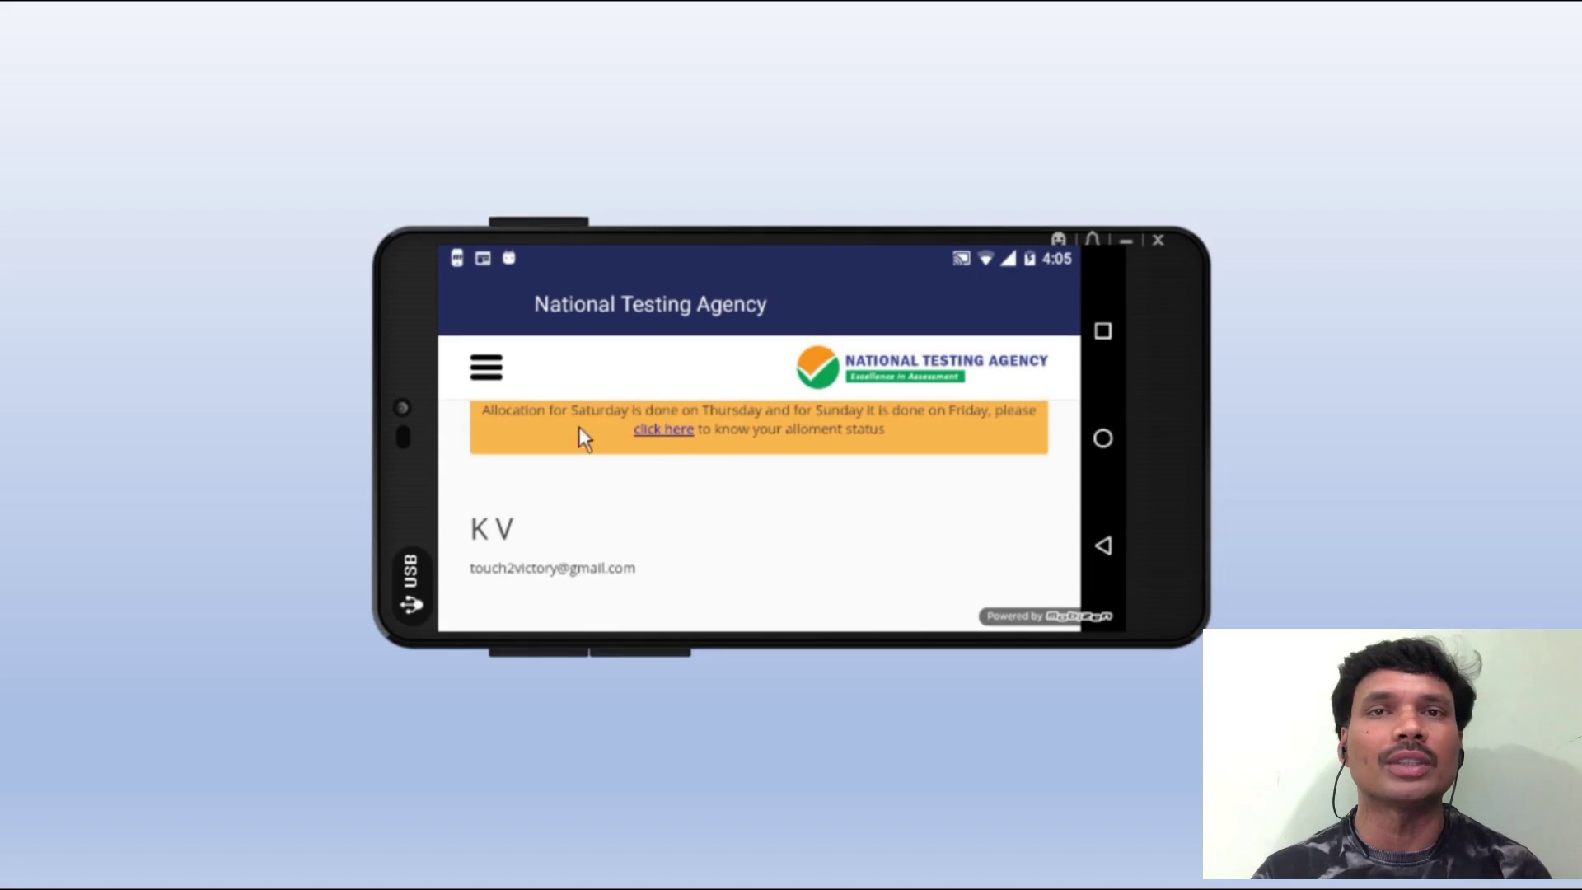
pyautogui.click(489, 374)
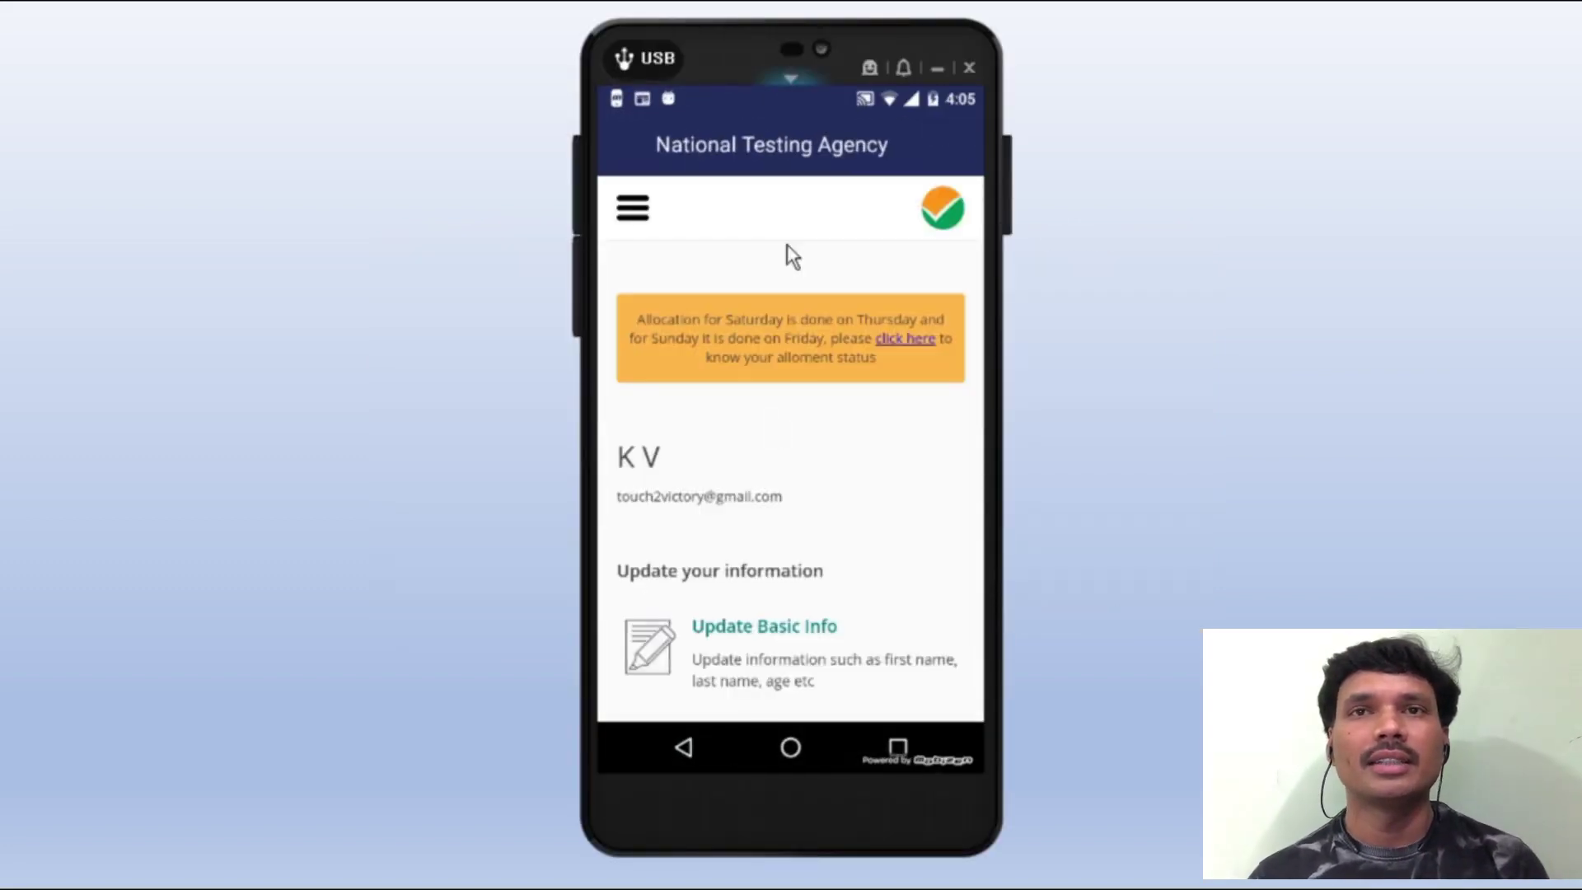
# - Visit the Settings page and then the Allotment History from the menu
pyautogui.click(633, 210)
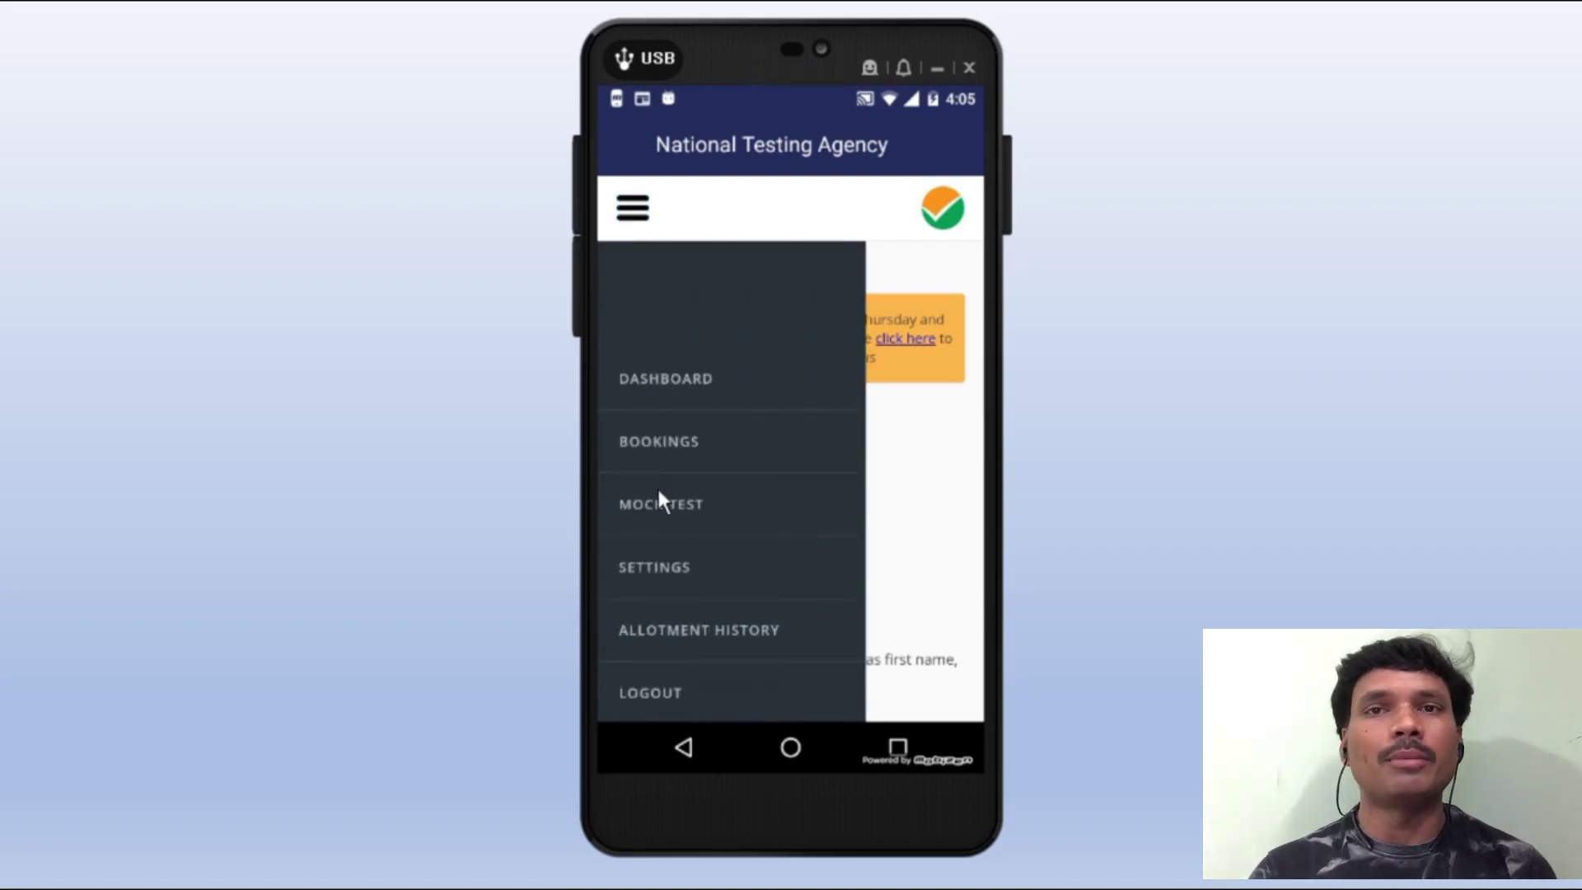
pyautogui.click(674, 566)
pyautogui.scroll(-10, 767, 487)
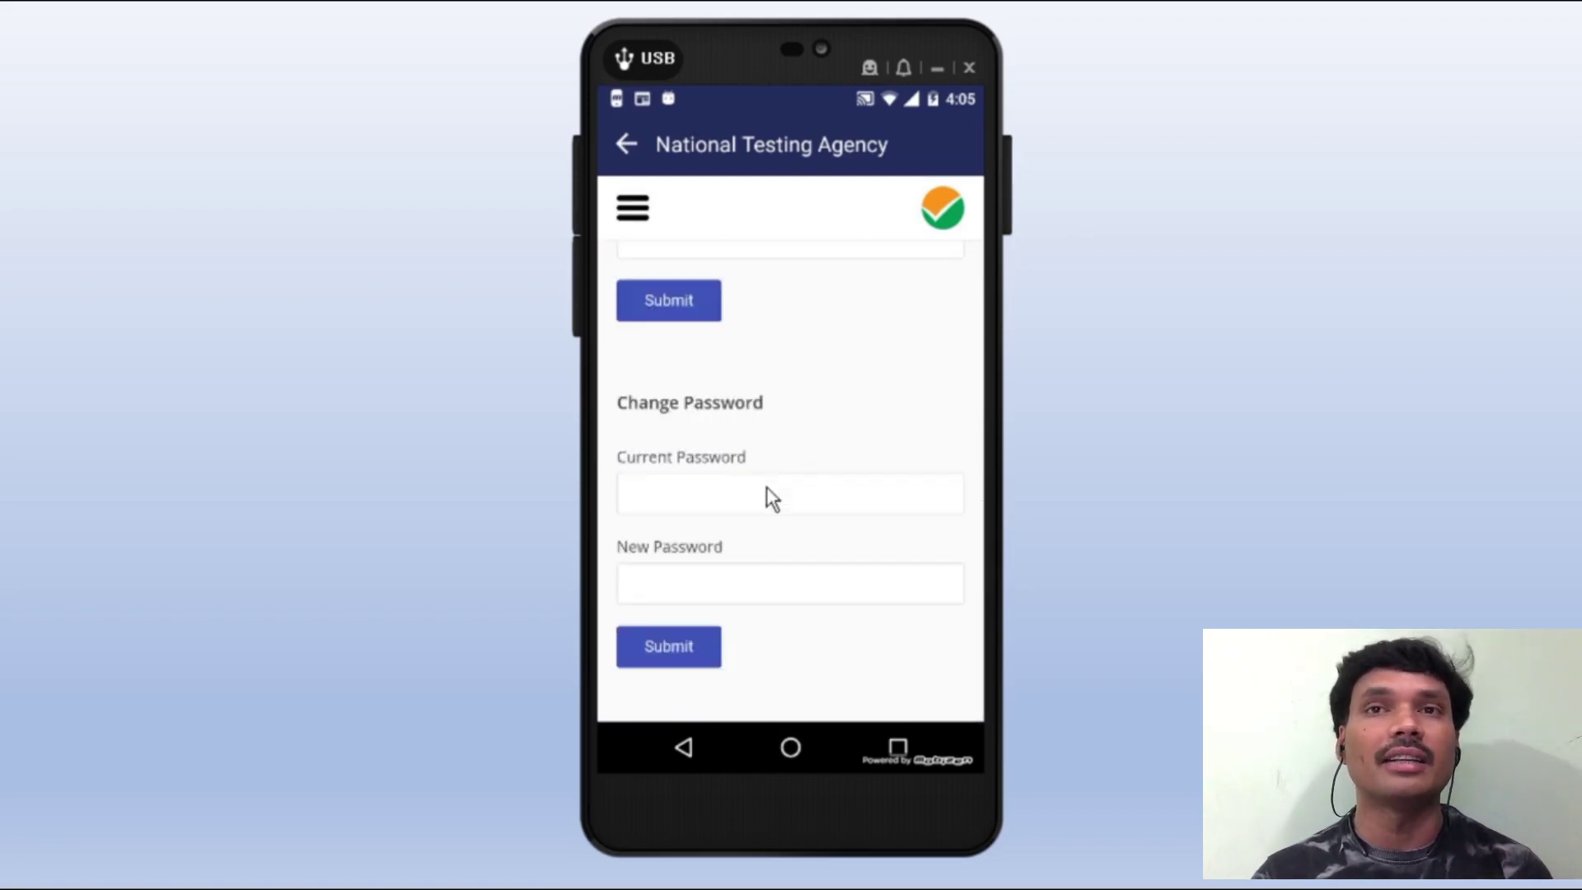
pyautogui.scroll(10, 766, 491)
pyautogui.click(633, 208)
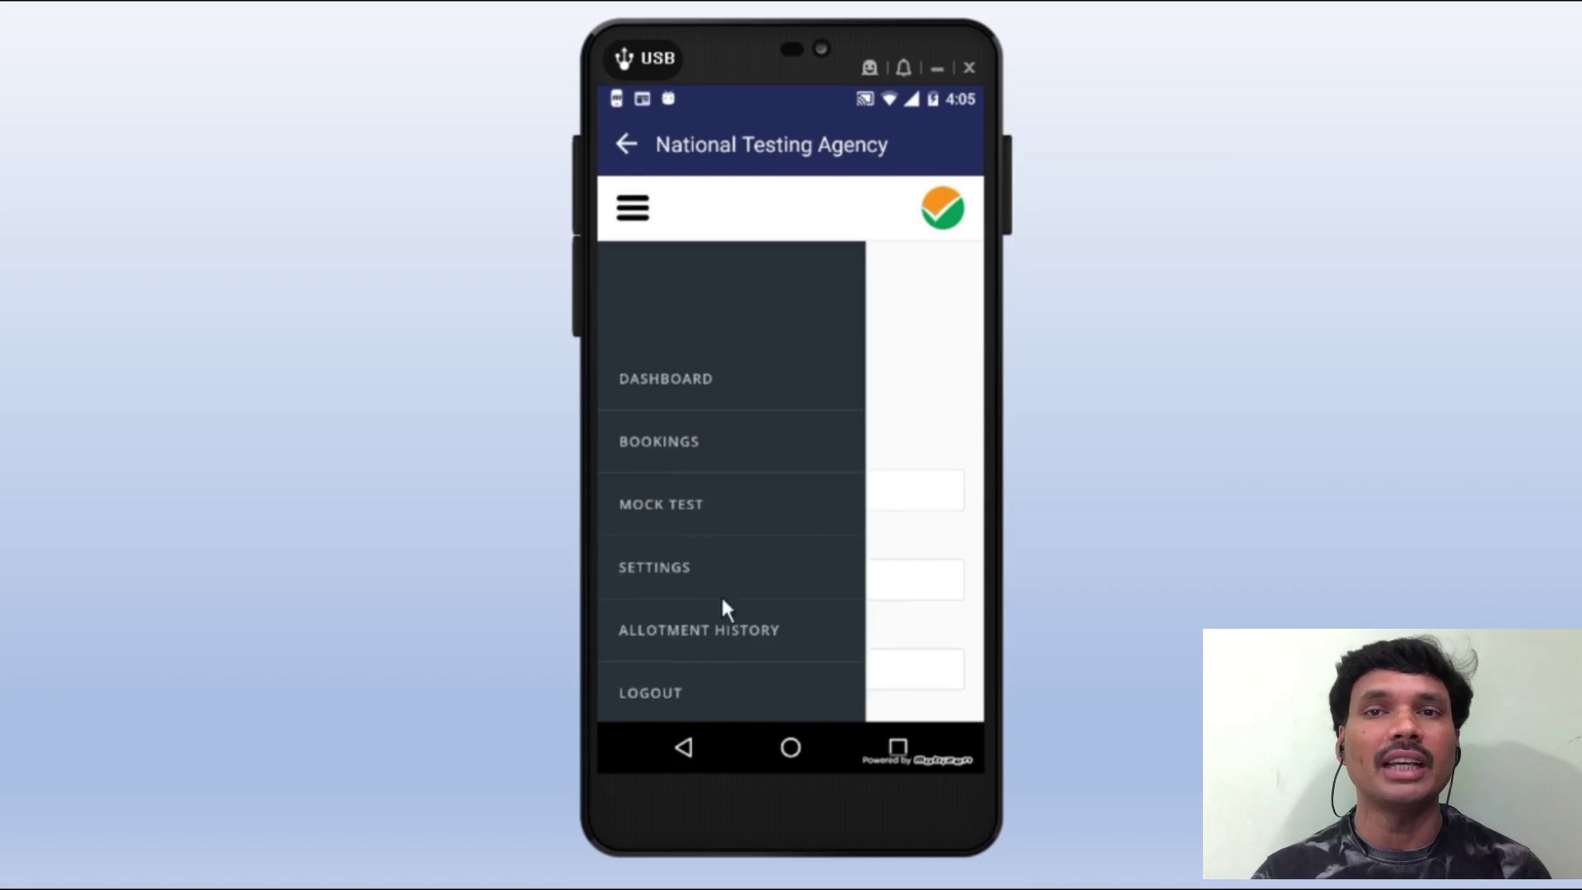
pyautogui.click(699, 624)
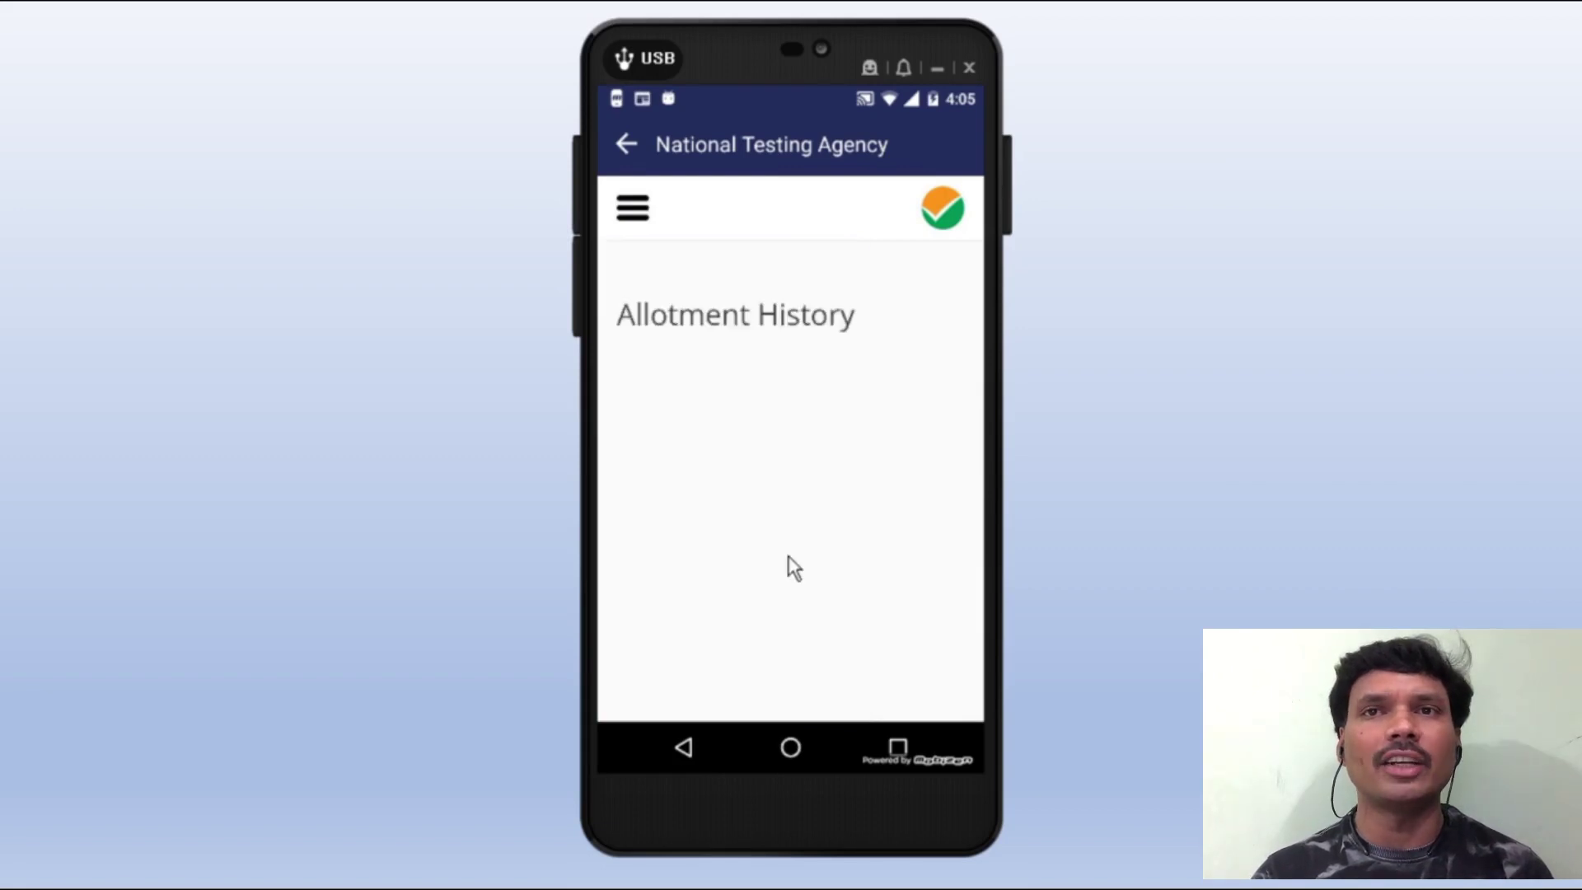
# - Log out of the candidate account from the navigation drawer
pyautogui.click(632, 211)
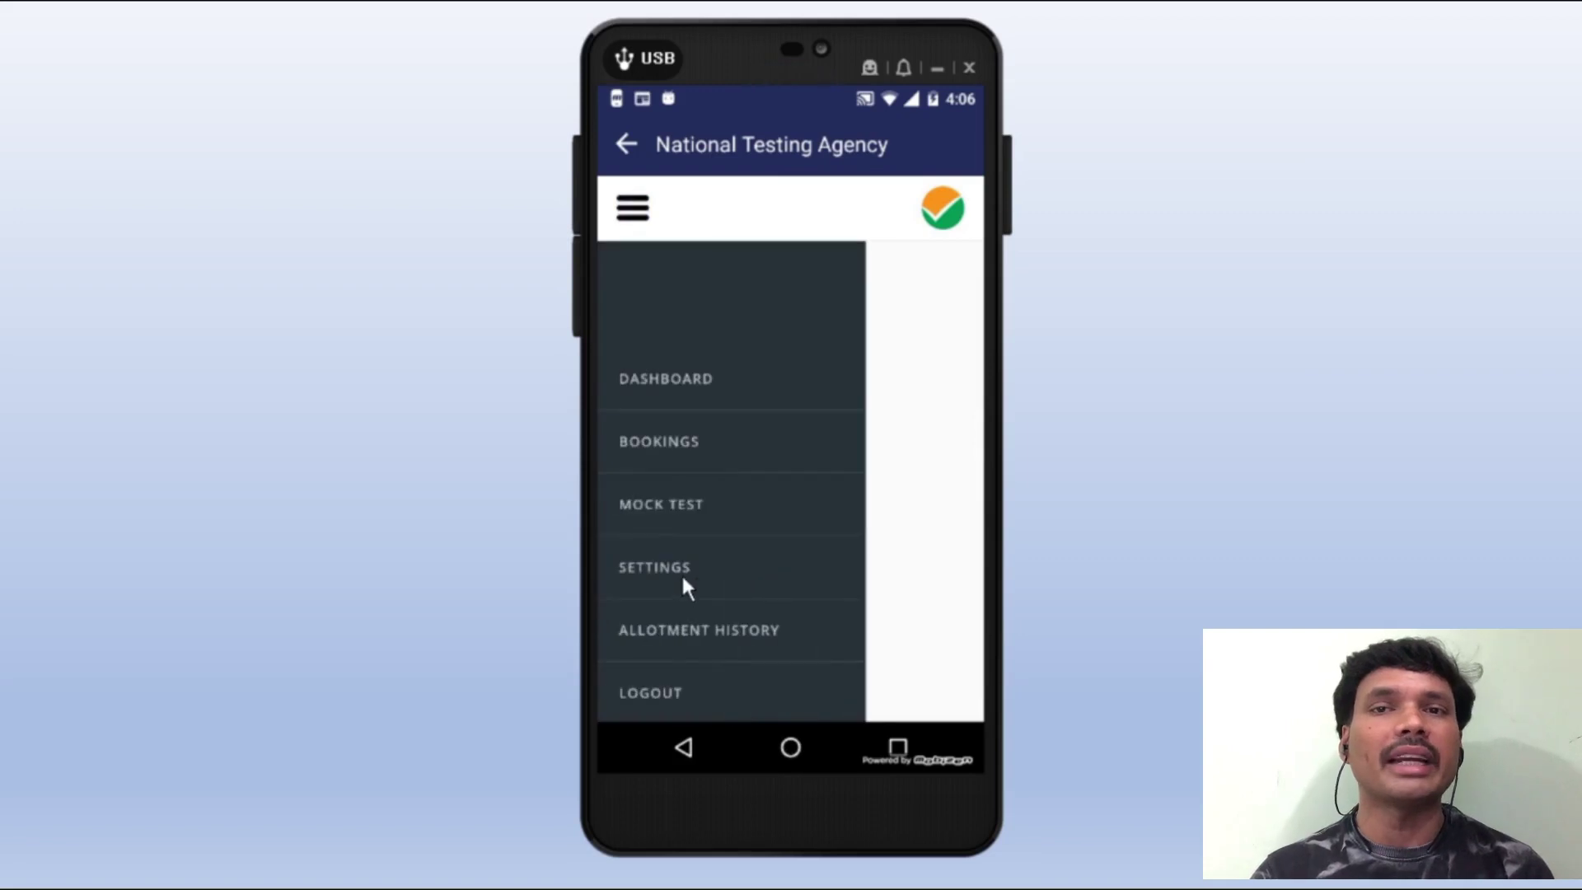
pyautogui.click(651, 694)
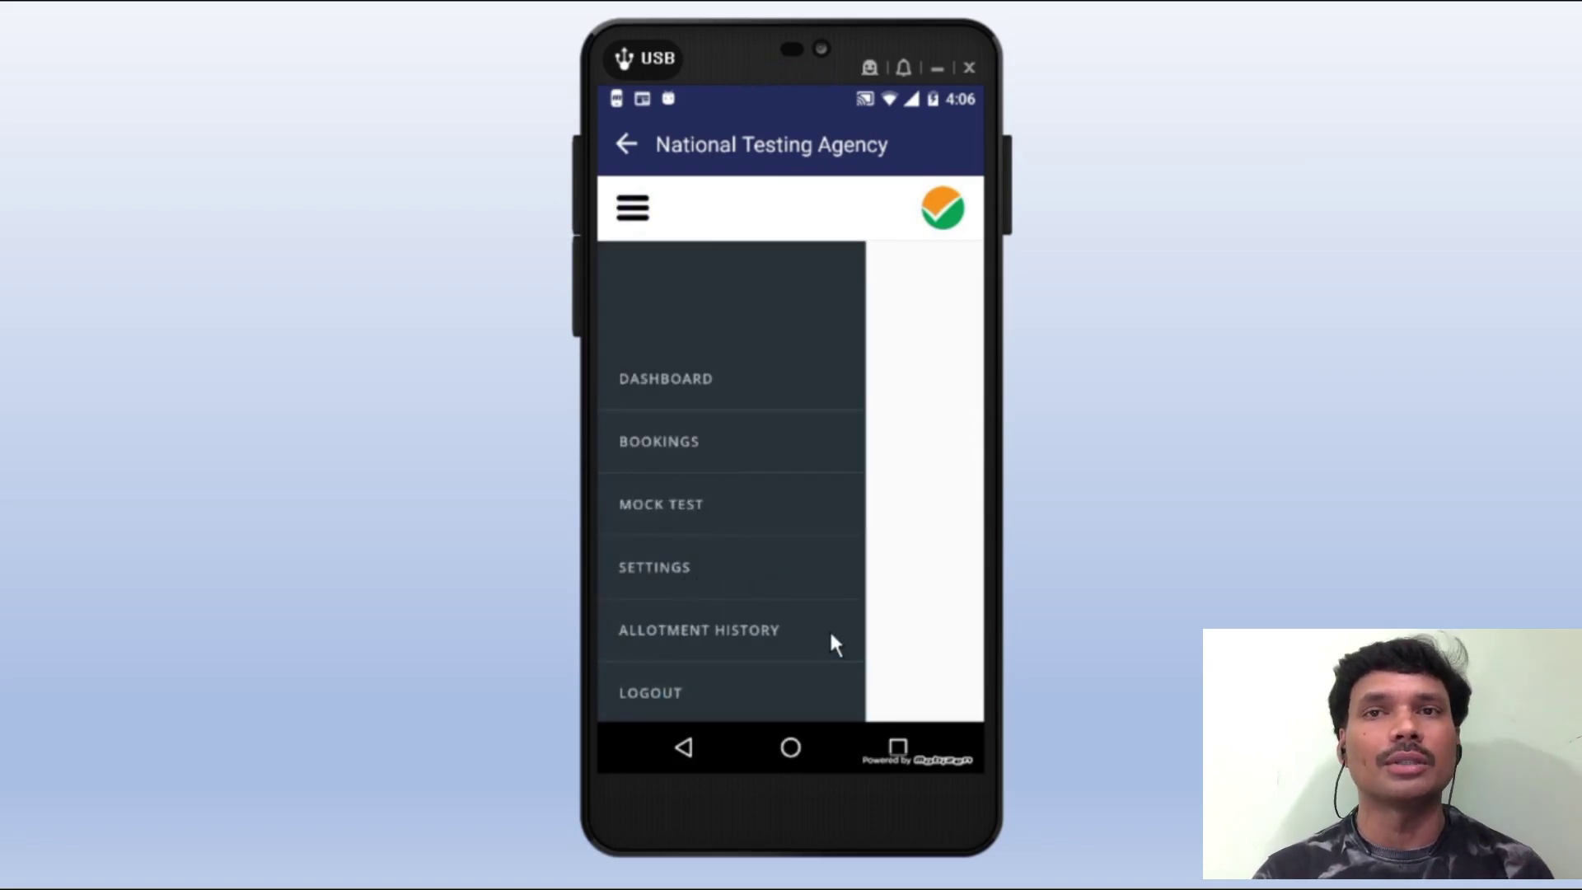
pyautogui.scroll(-1, 799, 620)
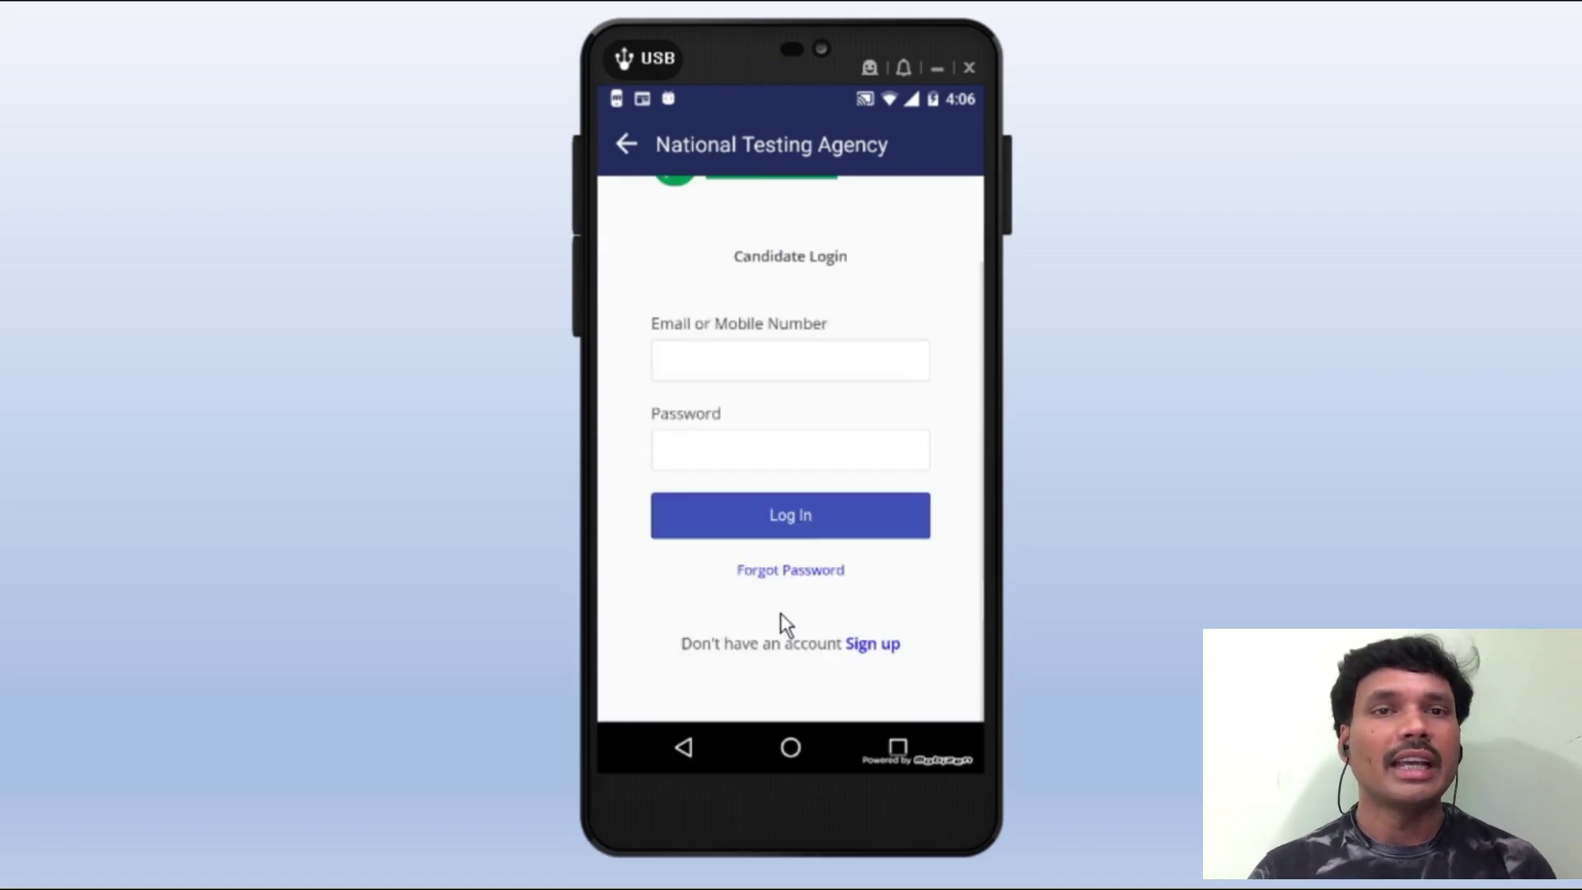